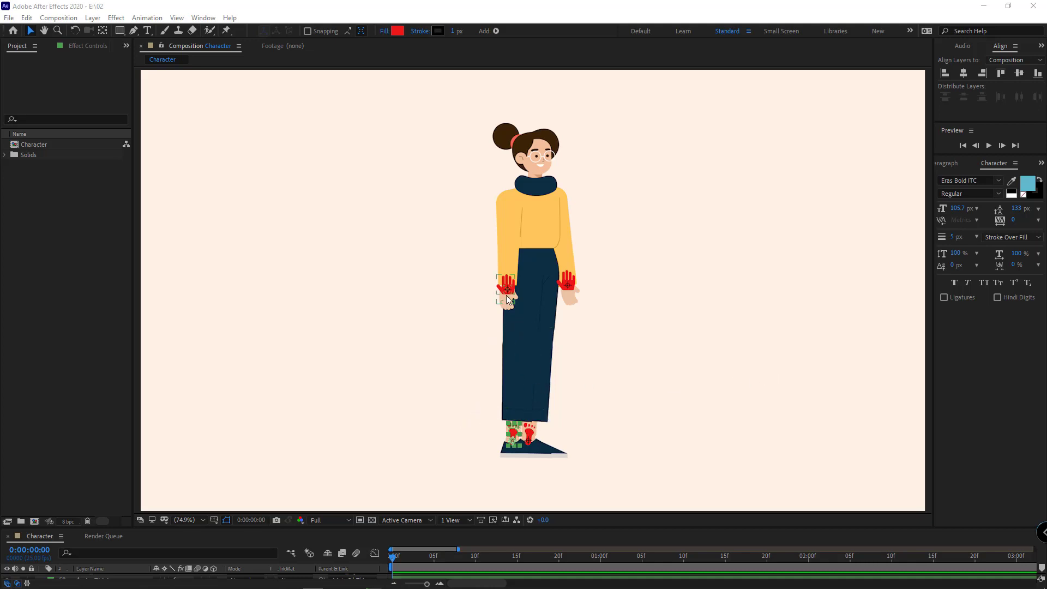
# - Pose the rigged character's two arms by moving each red hand controller outward and upward
pyautogui.moveTo(507, 285); pyautogui.dragTo(468, 263)
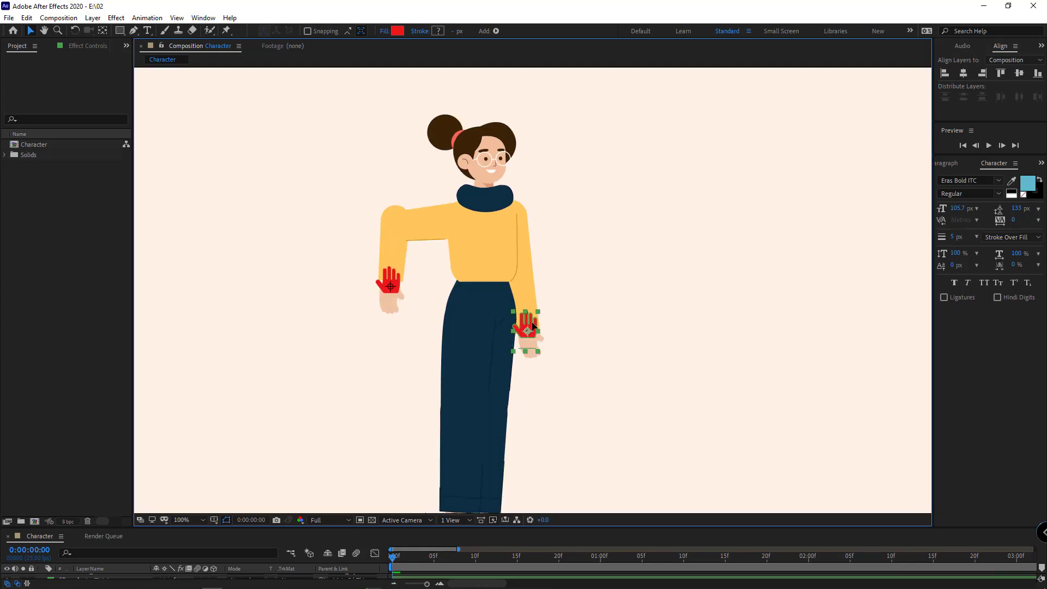
pyautogui.moveTo(525, 326)
pyautogui.mouseDown()
pyautogui.moveTo(597, 290)
pyautogui.moveTo(613, 244)
pyautogui.moveTo(591, 214)
pyautogui.mouseUp()
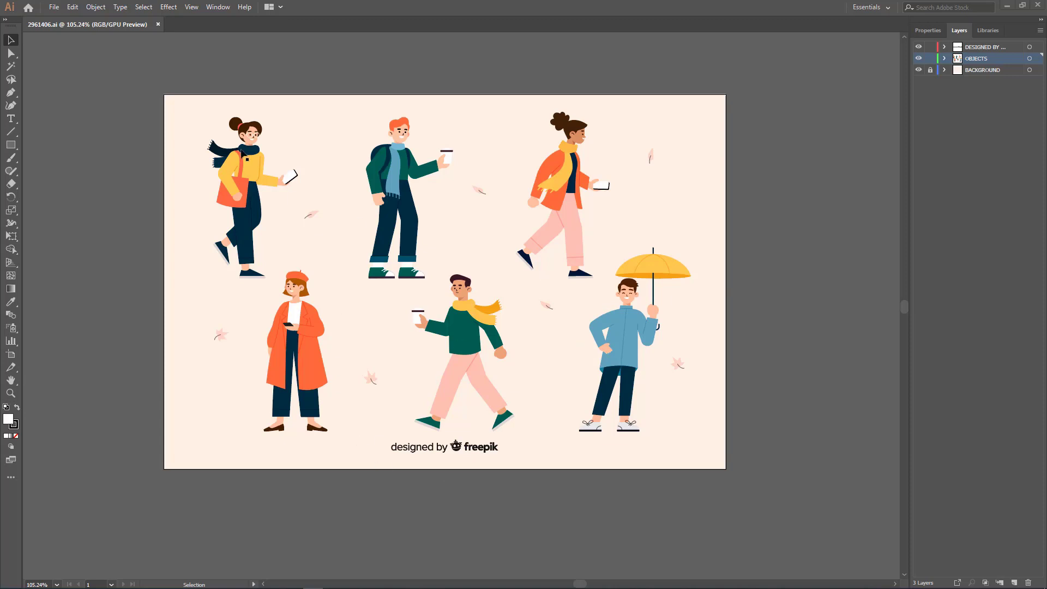
# - In Illustrator, move all artwork except the woman in the yellow sweater to a new layer and hide that layer
pyautogui.moveTo(248, 203); pyautogui.dragTo(253, 193)
pyautogui.hotkey('ctrl', 'z')
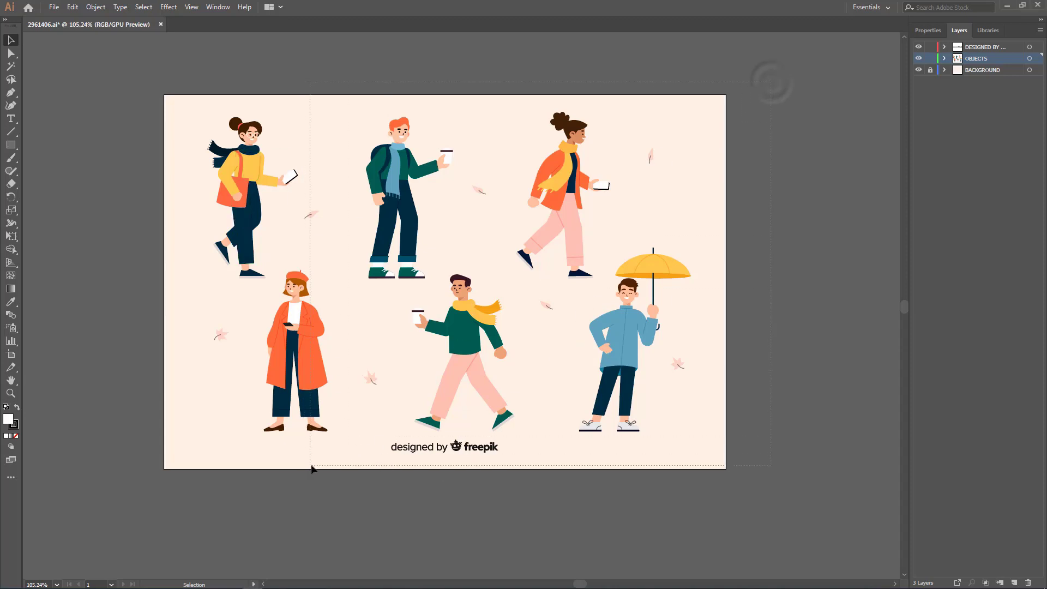
pyautogui.hotkey('ctrl', 'a')
pyautogui.hotkey('ctrl', 'x')
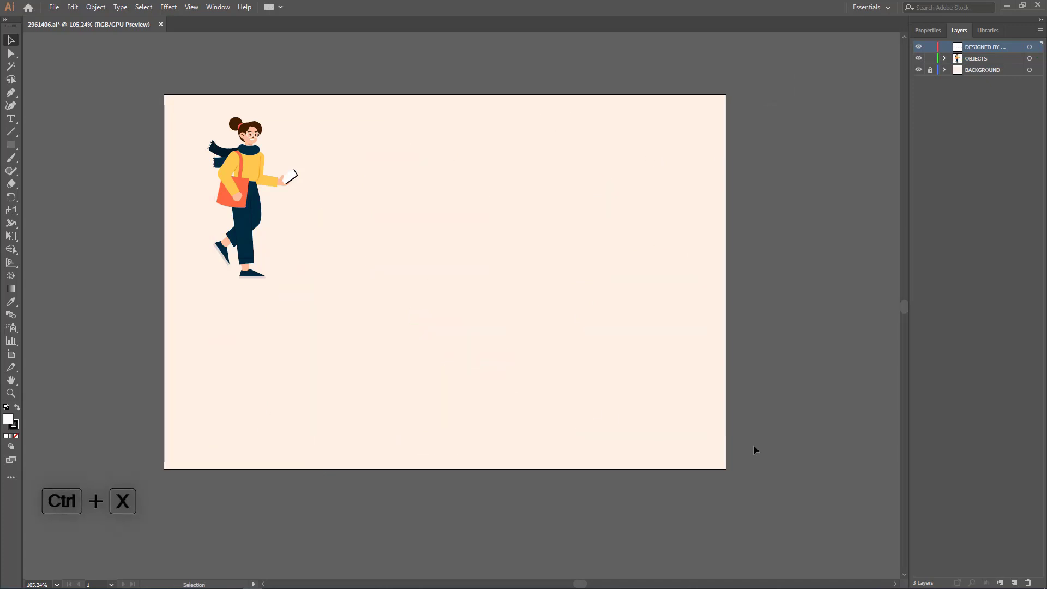
pyautogui.click(1014, 583)
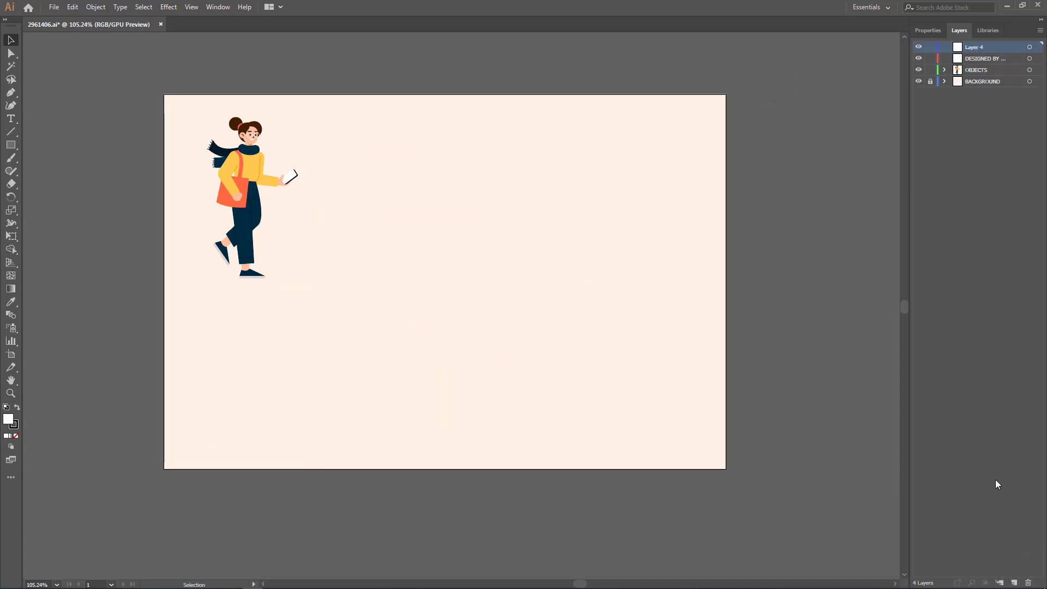
pyautogui.hotkey('ctrl', 'shift', 'v')
pyautogui.click(919, 47)
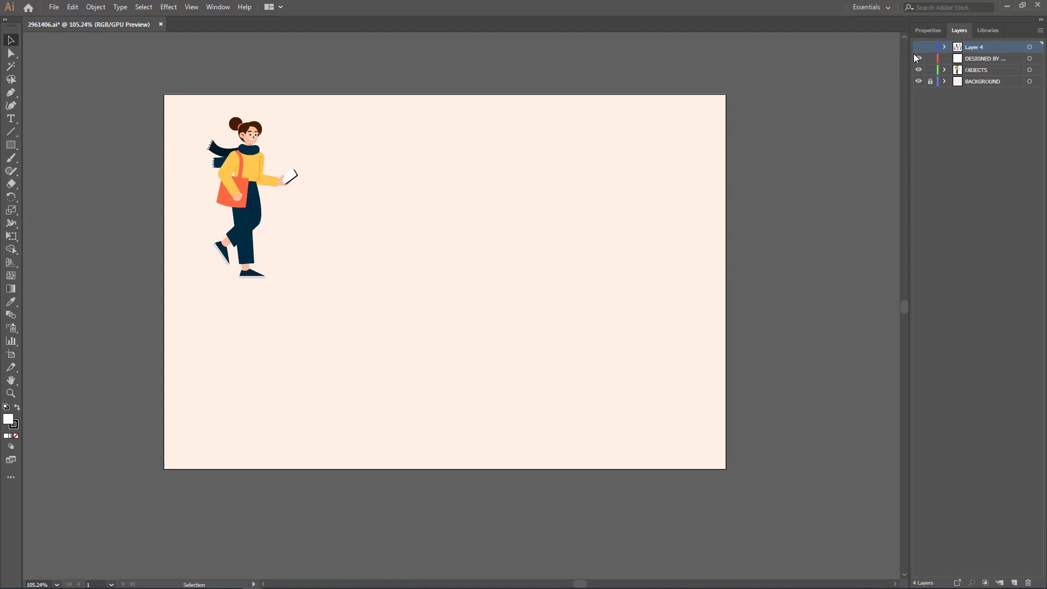
# - Delete the empty DESIGNED BY layer and move the woman to the centre of the artboard
pyautogui.click(985, 60)
pyautogui.click(1028, 582)
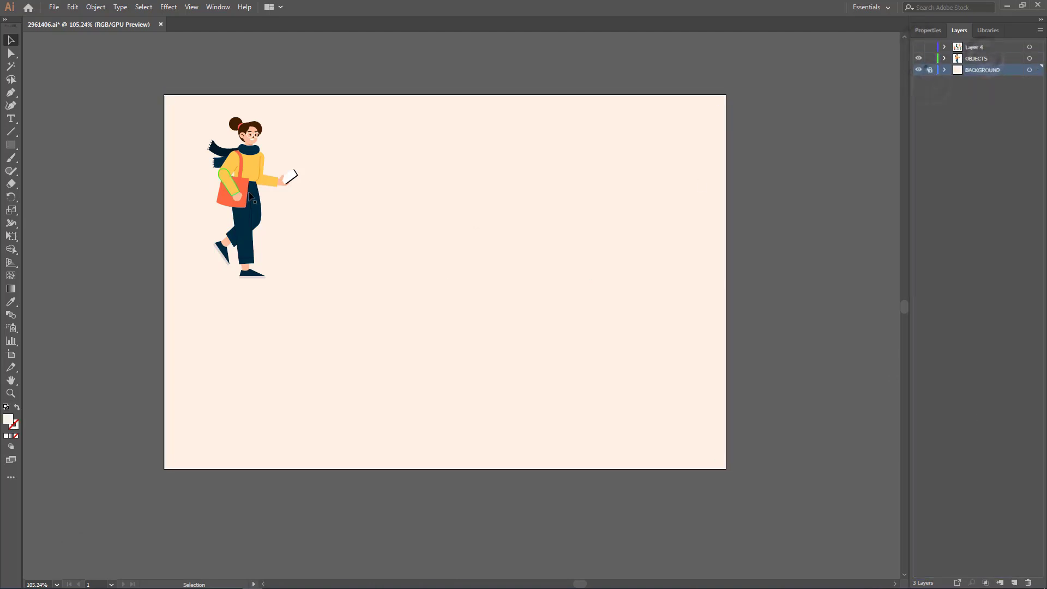
pyautogui.click(931, 69)
pyautogui.moveTo(295, 114); pyautogui.dragTo(446, 314)
pyautogui.click(816, 271)
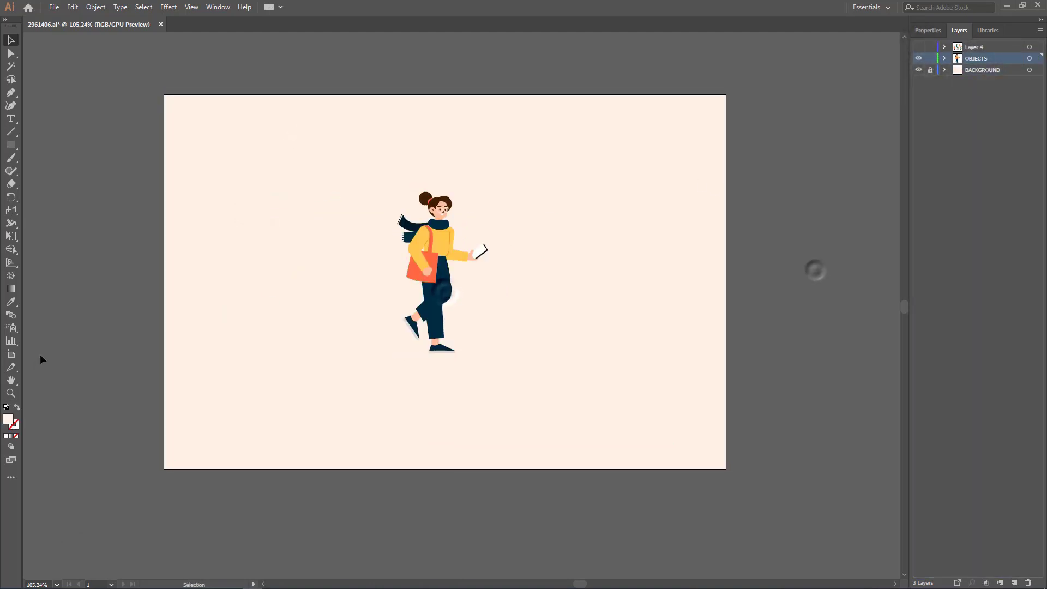
# - Resize the artboard to 1920 by 1080 px
pyautogui.click(11, 355)
pyautogui.click(928, 31)
pyautogui.click(993, 78)
pyautogui.write('1920')
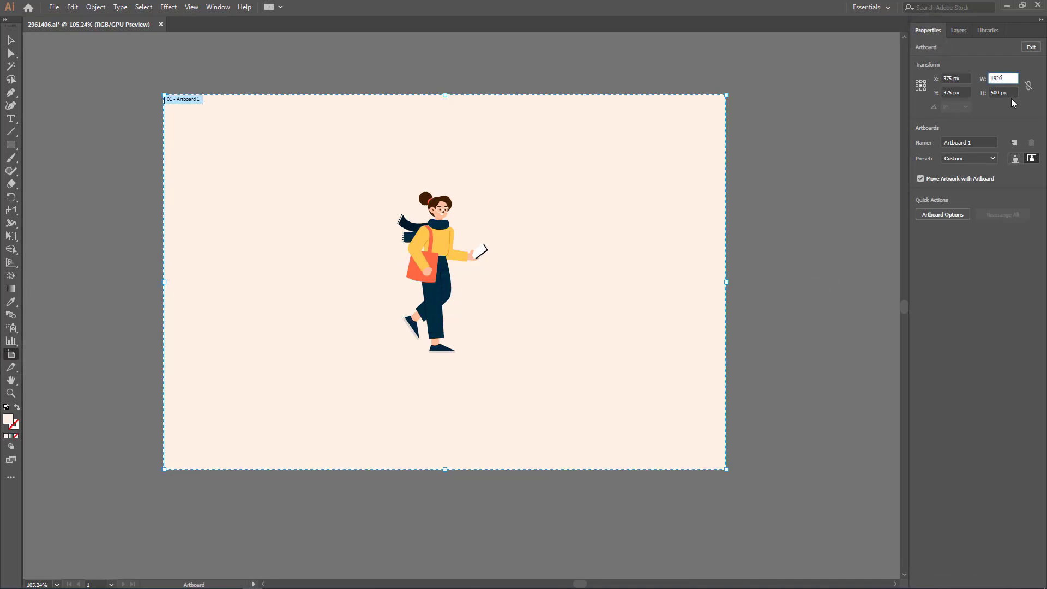
pyautogui.press('Tab')
pyautogui.click(949, 332)
# - Unlock the BACKGROUND layer and enlarge its beige rectangle to fill the whole artboard
pyautogui.scroll(-1, 578, 314)
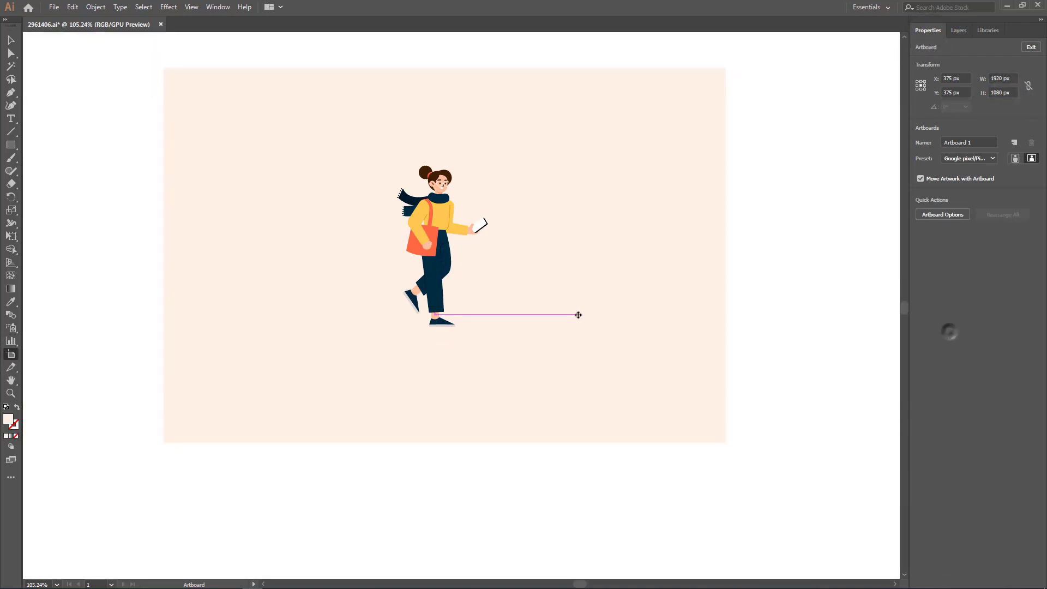
pyautogui.scroll(-3, 561, 313)
pyautogui.click(959, 31)
pyautogui.click(930, 71)
pyautogui.click(1033, 71)
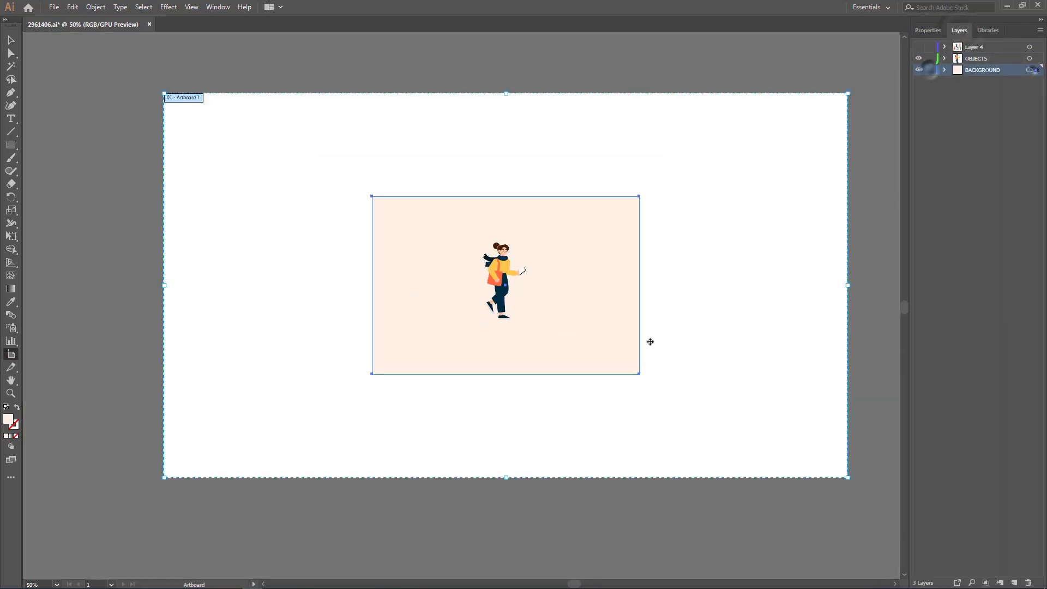
pyautogui.click(9, 40)
pyautogui.moveTo(640, 285); pyautogui.dragTo(849, 299)
pyautogui.moveTo(506, 374); pyautogui.dragTo(507, 477)
# - Scale up the woman from the OBJECTS layer to cover most of the artboard's height
pyautogui.moveTo(536, 339); pyautogui.dragTo(501, 365)
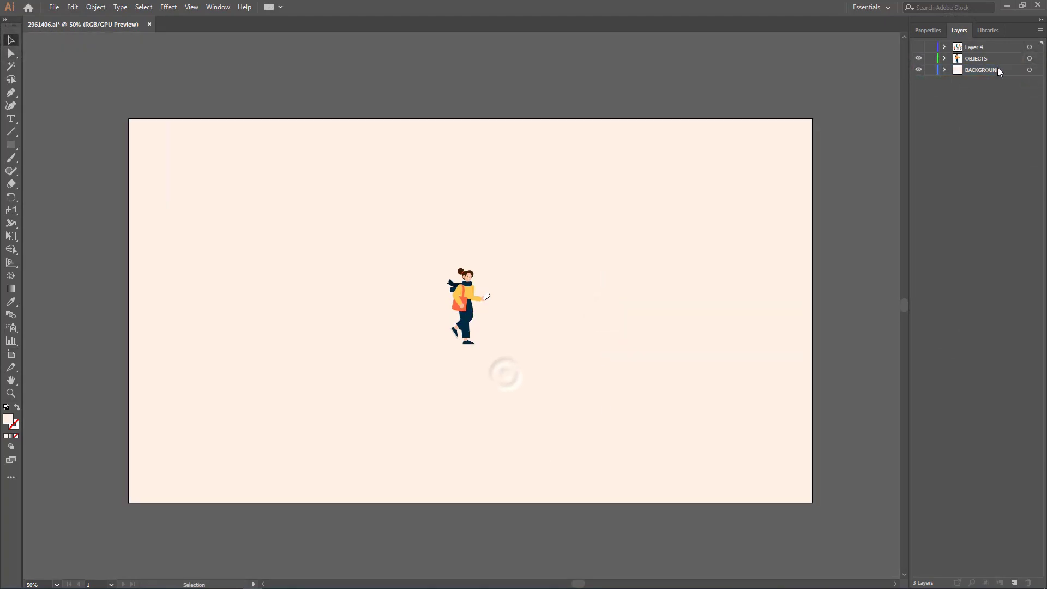
pyautogui.click(1029, 58)
pyautogui.moveTo(491, 268); pyautogui.dragTo(548, 165)
pyautogui.click(82, 89)
# - Delete the orange bag and its shoulder strap from the woman
pyautogui.click(11, 53)
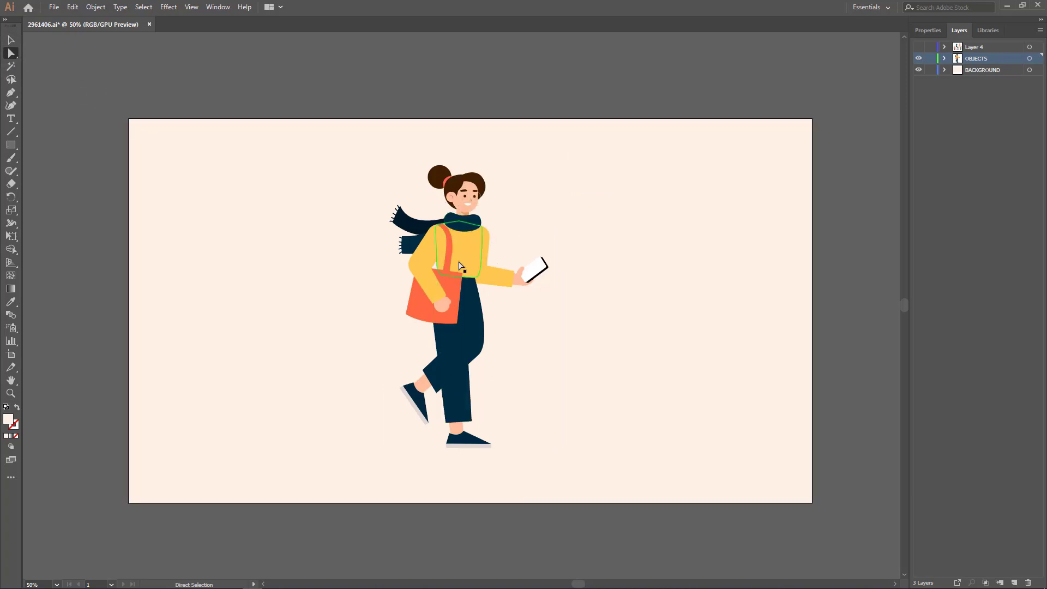
pyautogui.scroll(1, 483, 261)
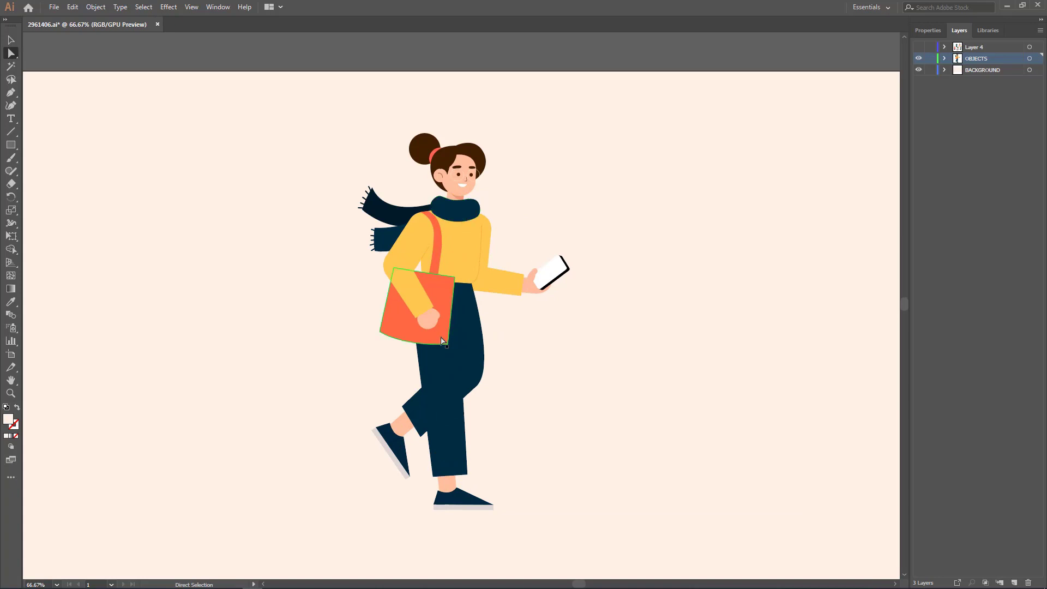
pyautogui.press('Delete')
pyautogui.press('Delete')
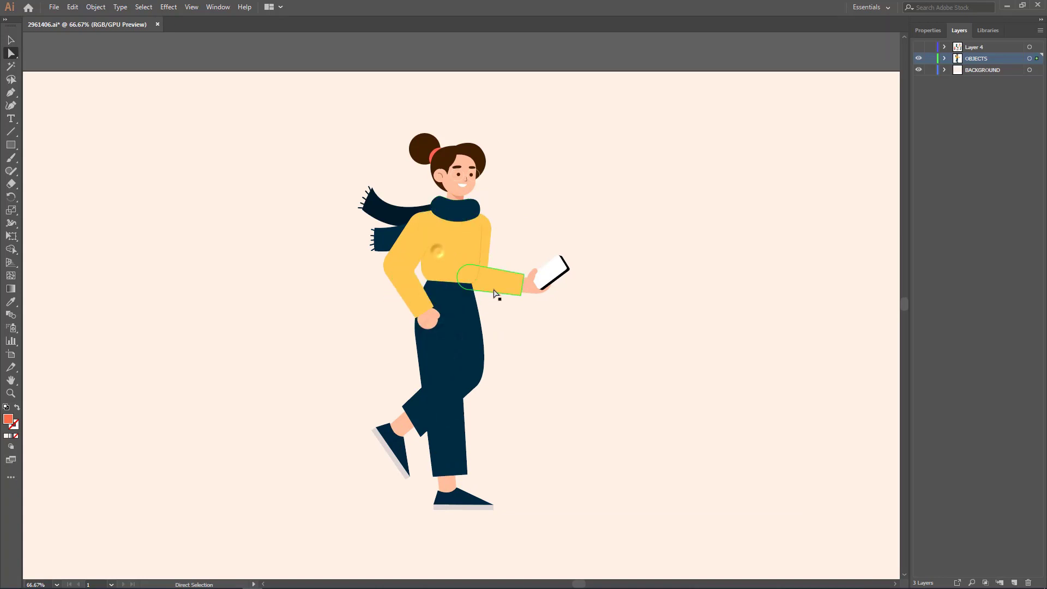
# - Move the bent arm's upper section to its own layer in place, name the layer R_Arm and hide it
pyautogui.click(410, 244)
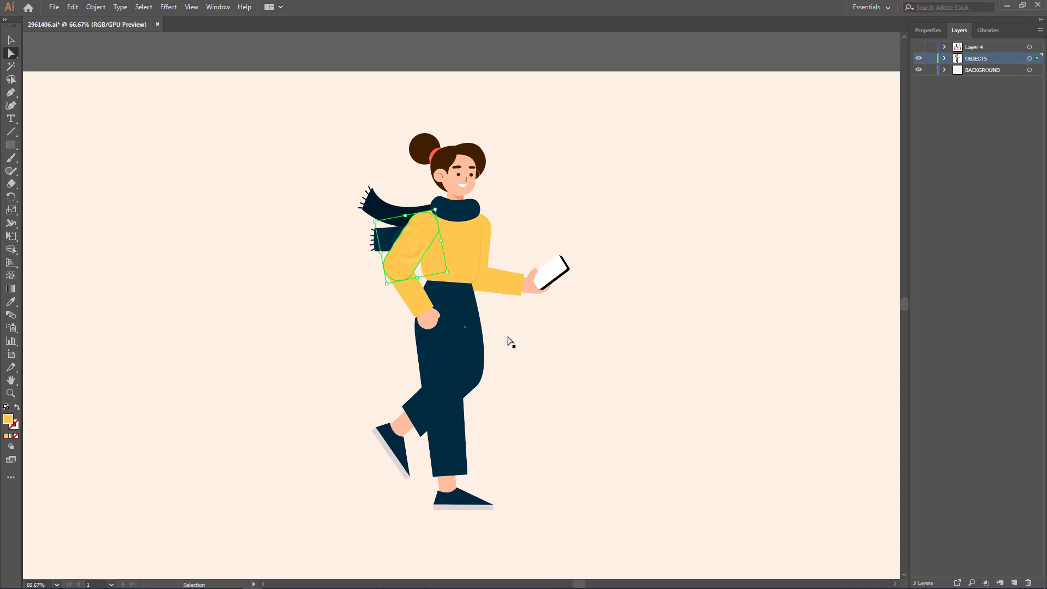
pyautogui.hotkey('ctrl', 'x')
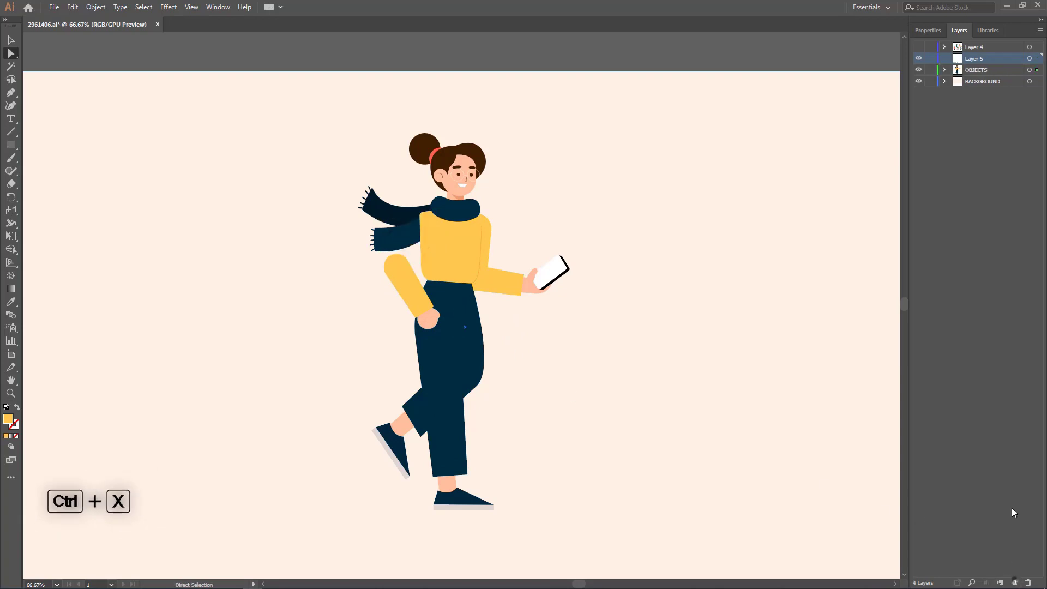
pyautogui.click(1015, 583)
pyautogui.hotkey('ctrl', 'shift', 'v')
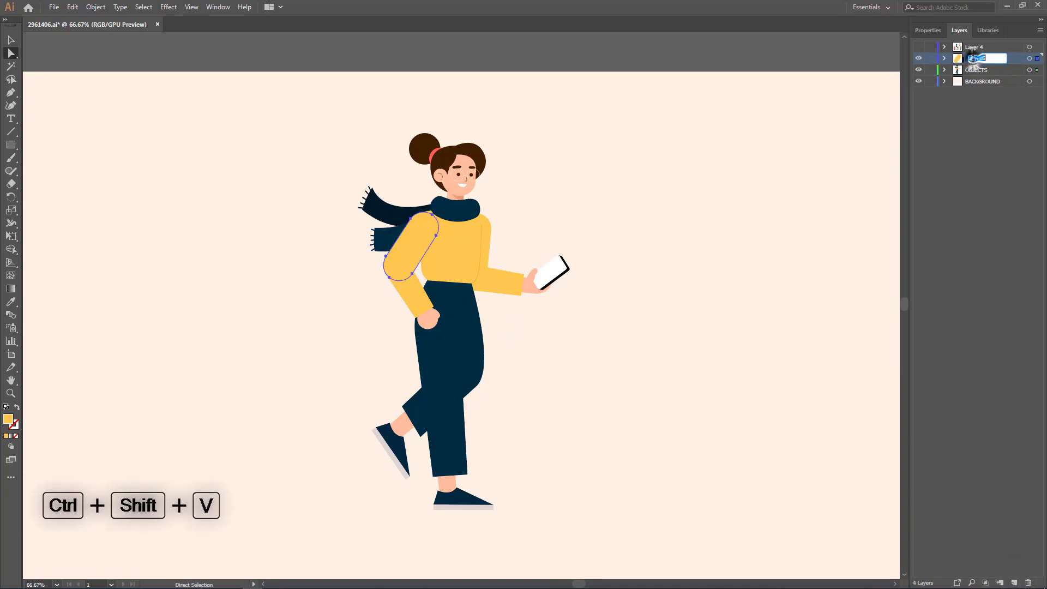
pyautogui.doubleClick(973, 58)
pyautogui.write('R_Ar')
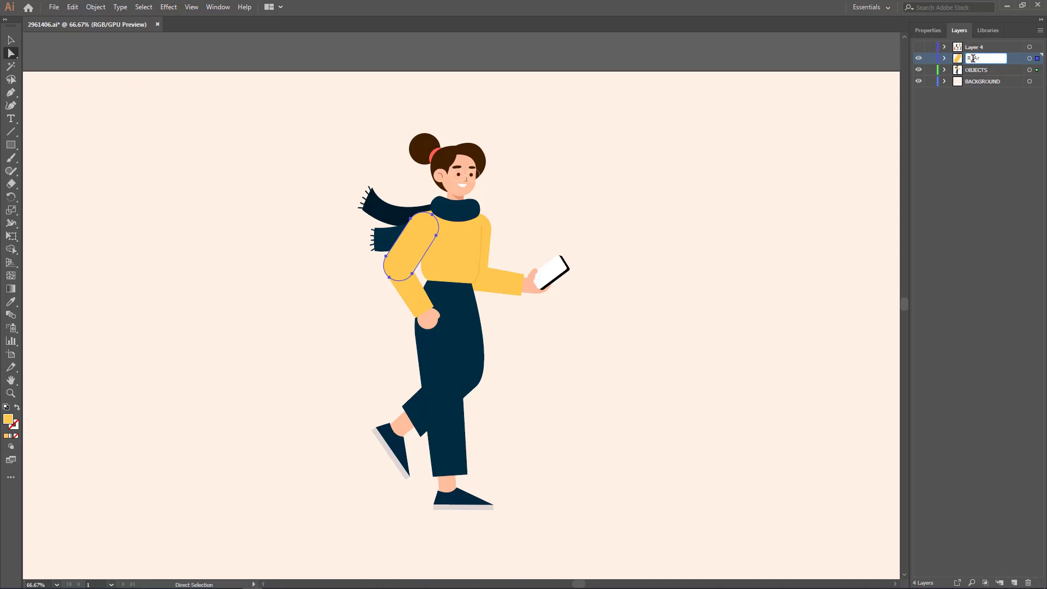
pyautogui.write('m')
pyautogui.press('Return')
pyautogui.click(919, 59)
# - Move the bent arm's forearm in place to a new layer and hide that layer
pyautogui.keyDown('ctrl'); pyautogui.click(412, 289); pyautogui.keyUp('ctrl')
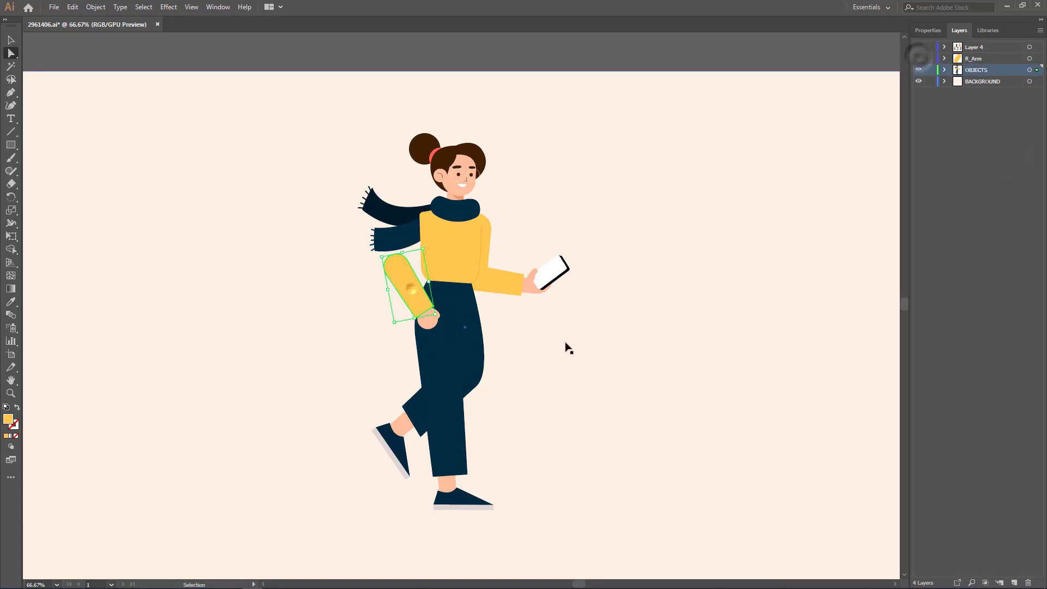
pyautogui.hotkey('ctrl', 'x')
pyautogui.click(1014, 583)
pyautogui.hotkey('ctrl', 'shift', 'v')
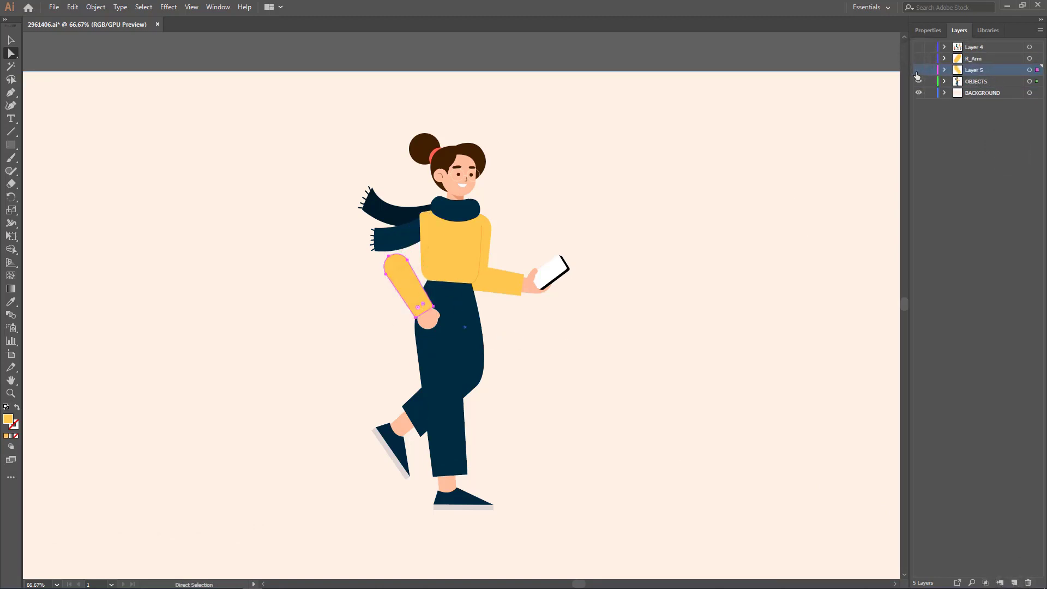
pyautogui.click(918, 70)
# - Move the hand resting on the trousers to a new layer, using the Group Selection tool, and hide that layer
pyautogui.click(428, 319)
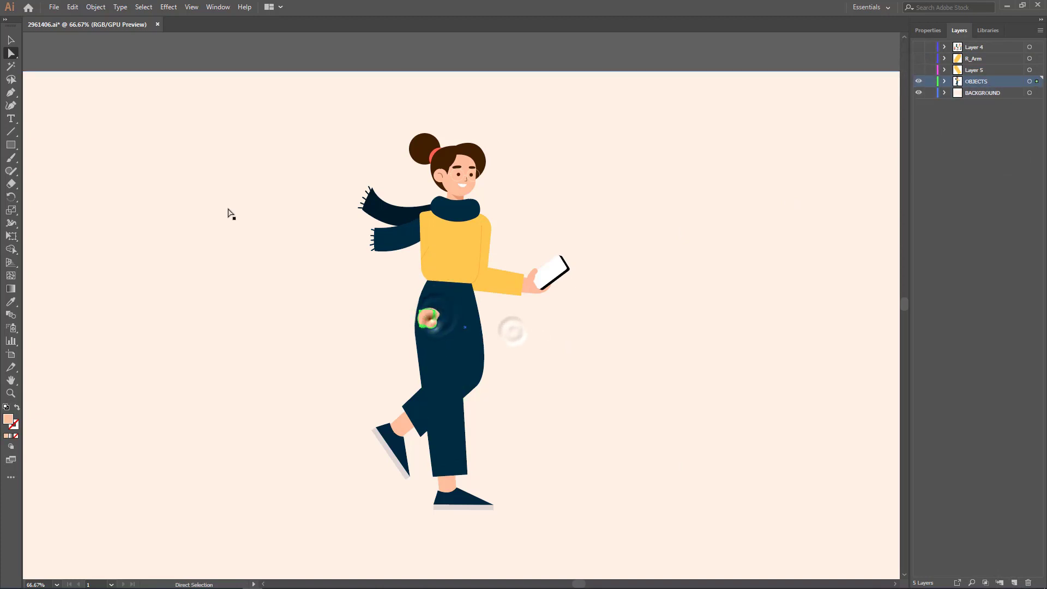
pyautogui.click(134, 161)
pyautogui.keyDown('alt'); pyautogui.click(11, 54); pyautogui.keyUp('alt')
pyautogui.click(143, 194)
pyautogui.click(431, 320)
pyautogui.hotkey('ctrl', 'x')
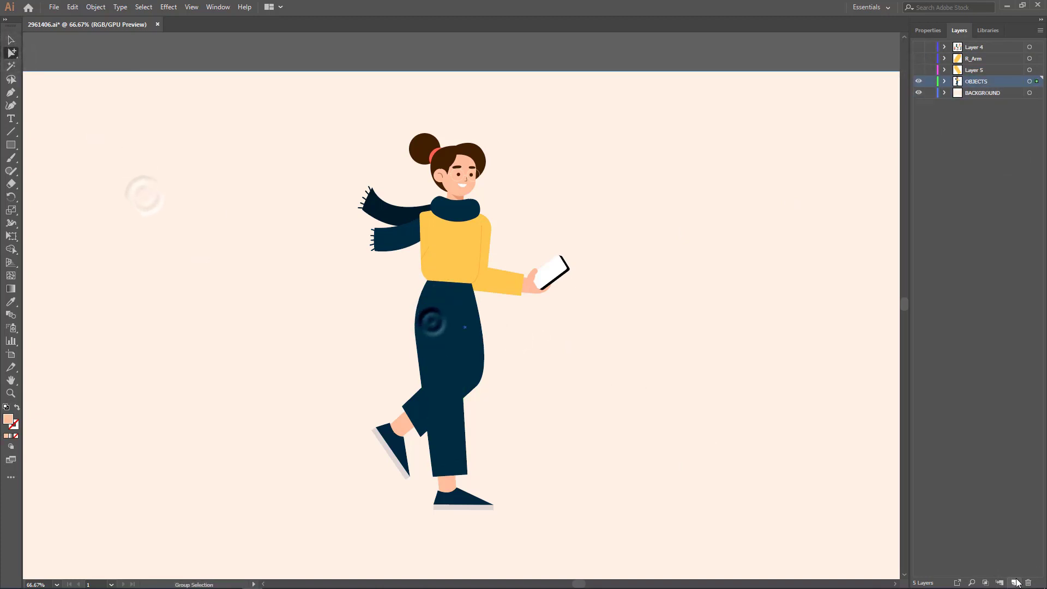
pyautogui.click(1016, 582)
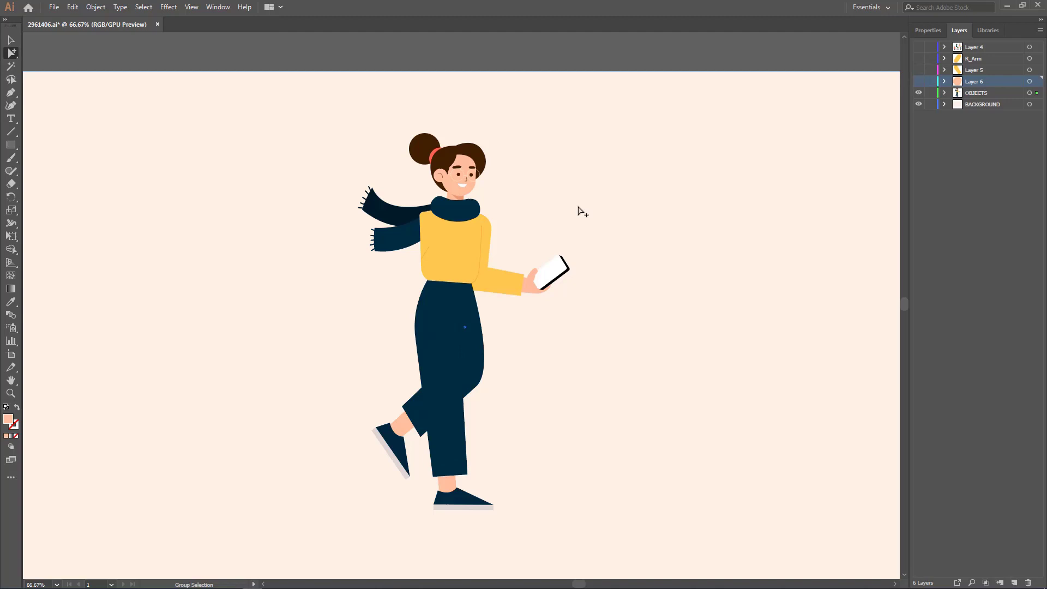
# - Lock the BACKGROUND layer and move the whole arm holding the phone to a new layer
pyautogui.hotkey('ctrl', 'z')
pyautogui.moveTo(577, 204); pyautogui.dragTo(487, 308)
pyautogui.click(930, 106)
pyautogui.hotkey('ctrl', 'x')
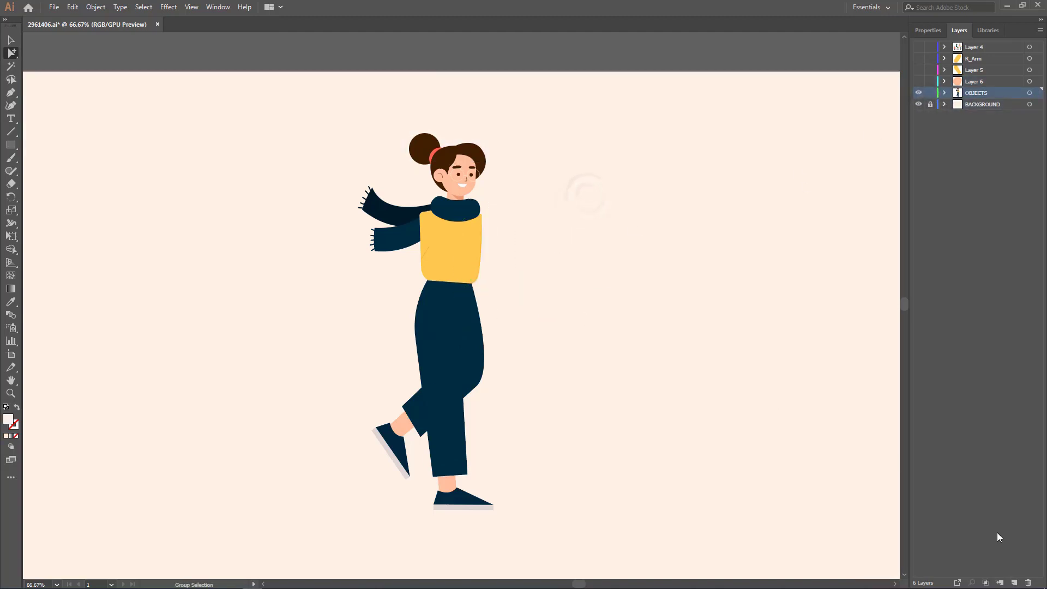
pyautogui.click(1014, 582)
# - Move the two flying scarf tails in place to a new layer and hide that layer
pyautogui.moveTo(322, 177); pyautogui.dragTo(424, 261)
pyautogui.hotkey('ctrl', 'x')
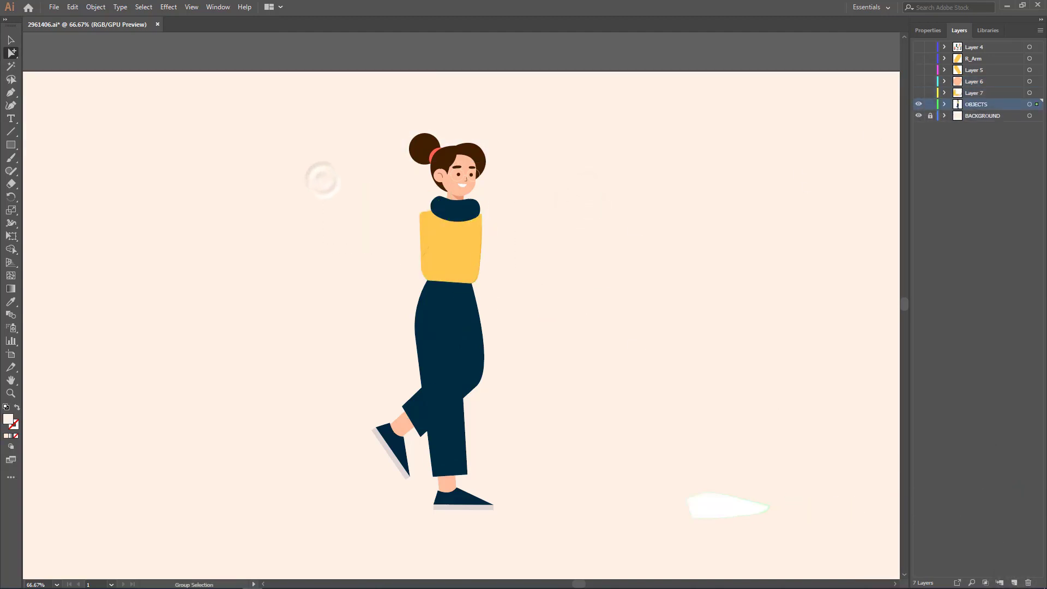
pyautogui.click(1014, 583)
pyautogui.hotkey('ctrl', 'f')
pyautogui.click(919, 106)
# - Move the straight front trouser leg with its crease lines in place to a new layer and hide that layer
pyautogui.scroll(1, 377, 452)
pyautogui.click(492, 445)
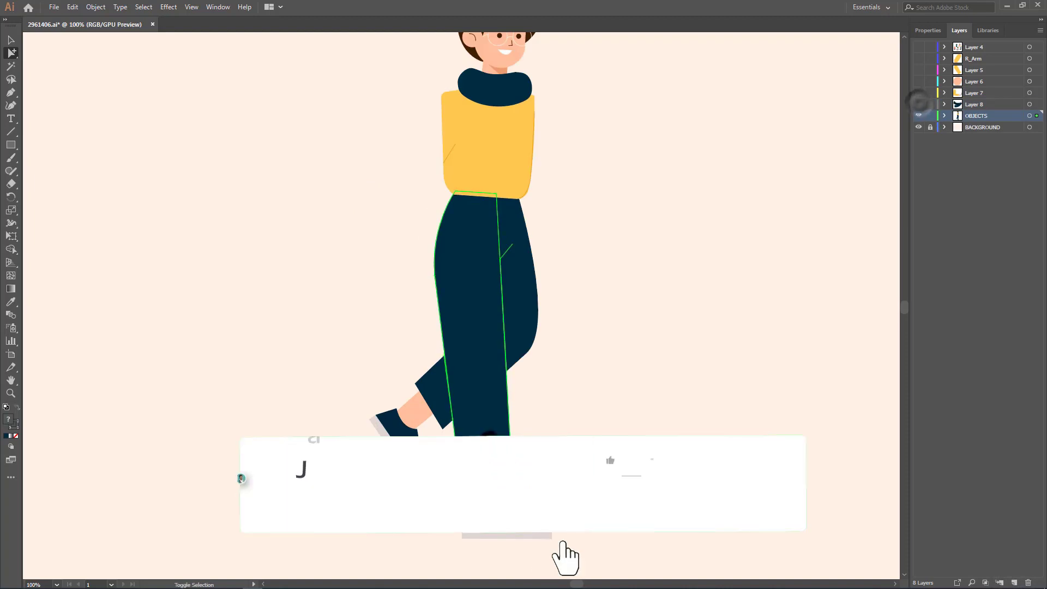
pyautogui.hotkey('ctrl', 'x')
pyautogui.click(1015, 582)
pyautogui.hotkey('ctrl', 'f')
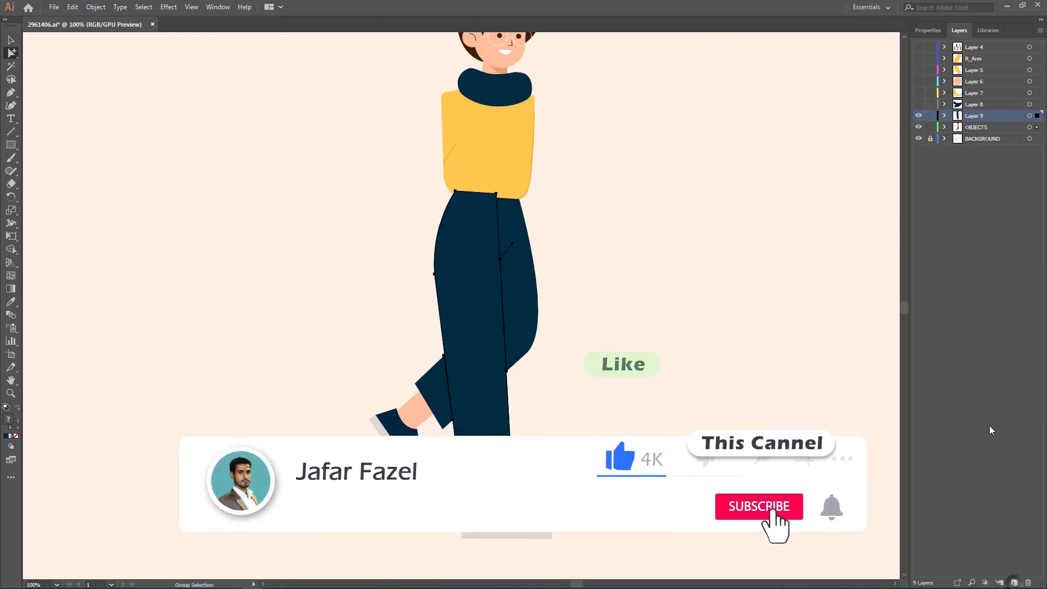
pyautogui.click(919, 116)
# - Move the front foot's shoe in place to a new layer and hide that layer
pyautogui.click(489, 526)
pyautogui.click(489, 525)
pyautogui.hotkey('ctrl', 'x')
pyautogui.click(1014, 583)
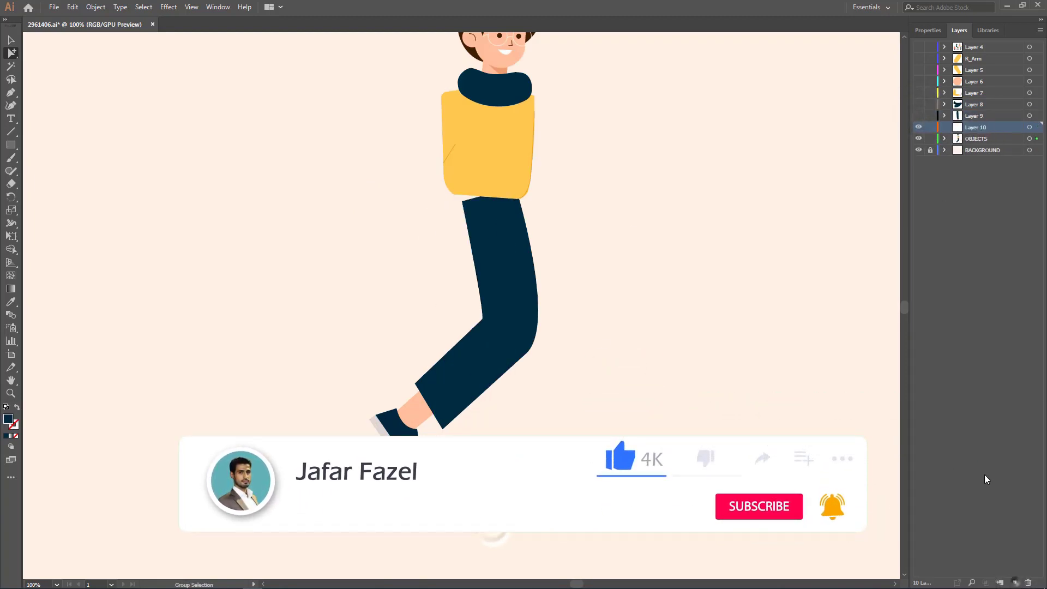
pyautogui.hotkey('ctrl', 'f')
pyautogui.click(919, 127)
# - Move the bent back leg with its ankle and shoe in place to a new layer and hide that layer
pyautogui.moveTo(494, 402); pyautogui.dragTo(391, 528)
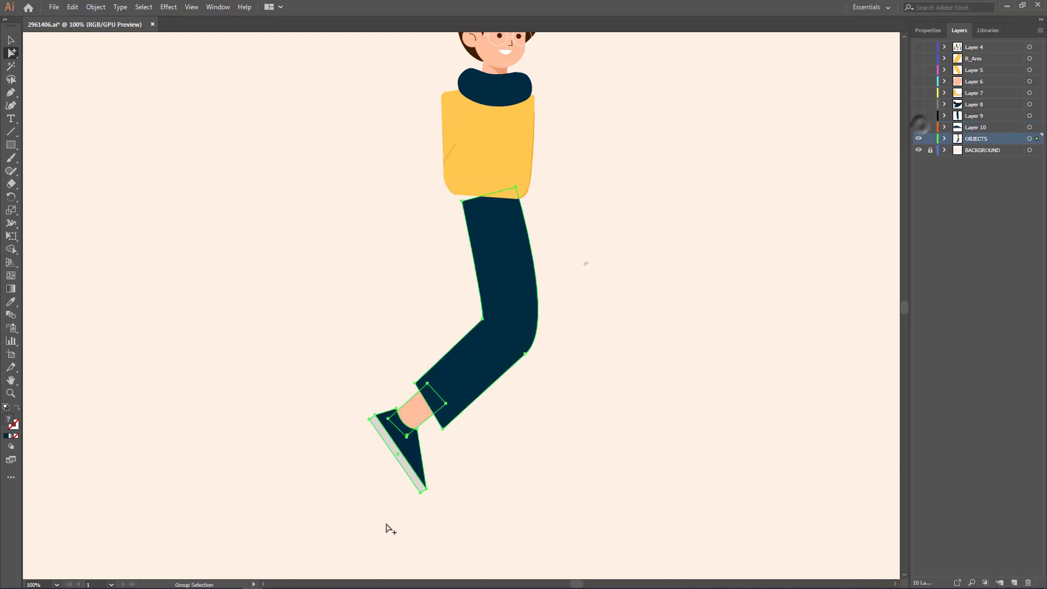
pyautogui.hotkey('ctrl', 'x')
pyautogui.click(1014, 583)
pyautogui.hotkey('ctrl', 'f')
pyautogui.click(959, 224)
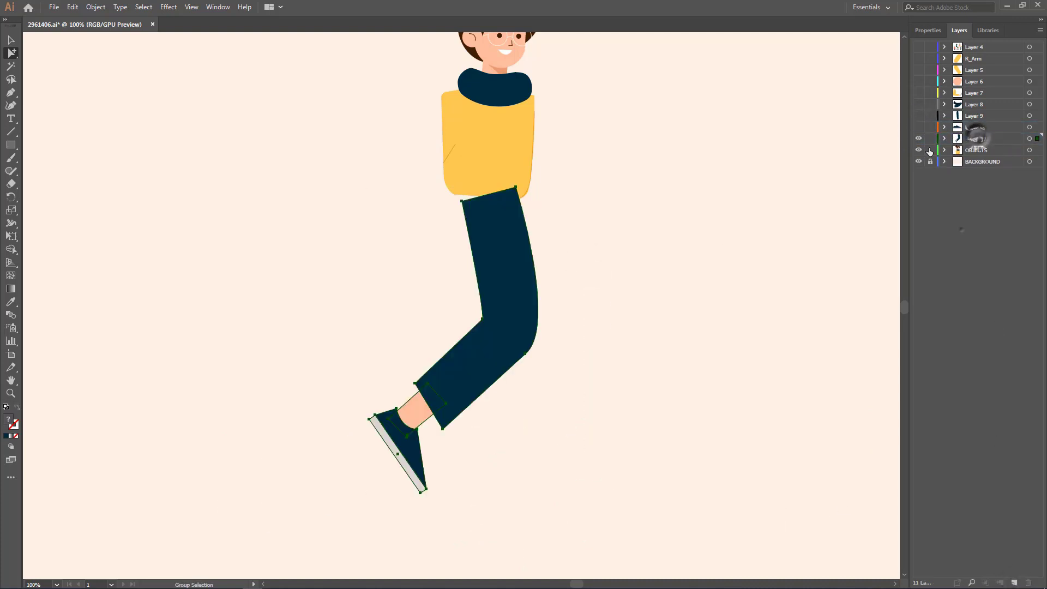
pyautogui.click(920, 138)
# - Show the layers from R_Arm down to Layer 10 and rename the front shoe's layer R_Shoe
pyautogui.moveTo(920, 128); pyautogui.dragTo(920, 59)
pyautogui.click(983, 138)
pyautogui.doubleClick(981, 126)
pyautogui.write('R_Shoe')
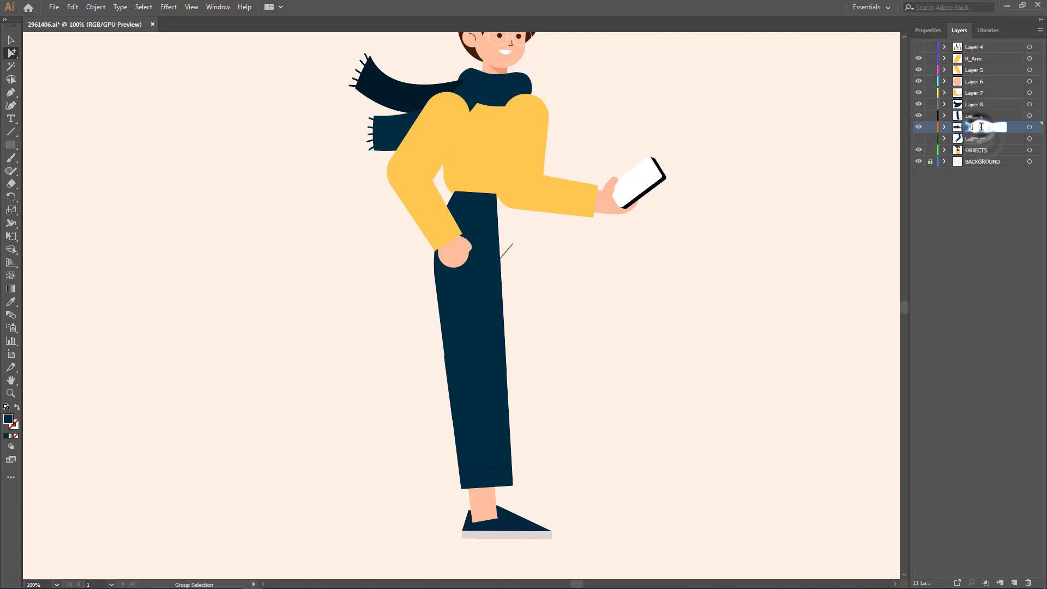
# - Rename the front leg's layer R_Leg and the scarf tails' layer Scarf
pyautogui.click(954, 116)
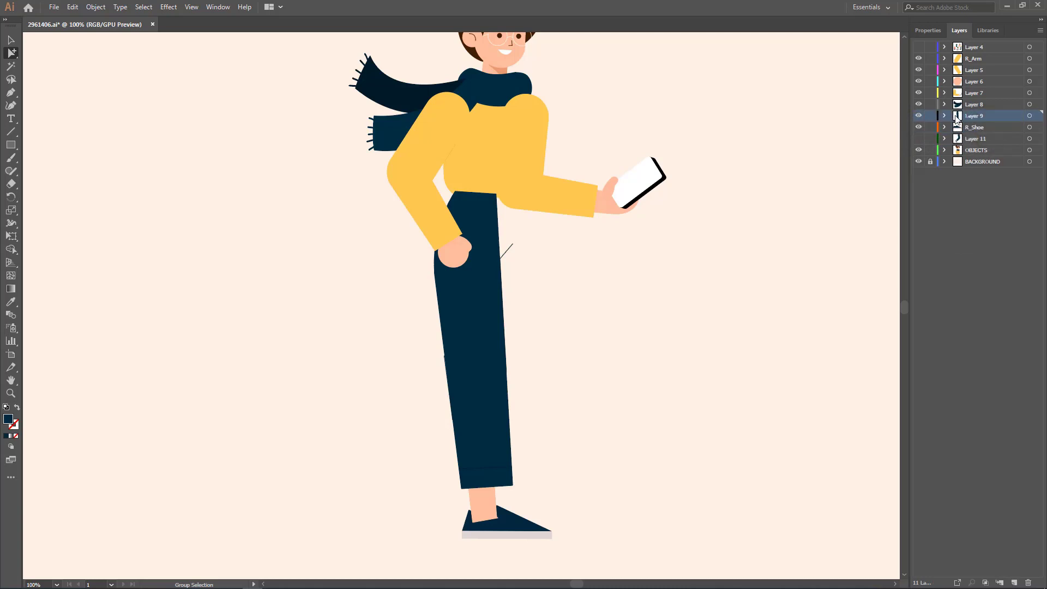
pyautogui.write('R_Leg')
pyautogui.click(1003, 218)
pyautogui.doubleClick(971, 104)
pyautogui.write('S')
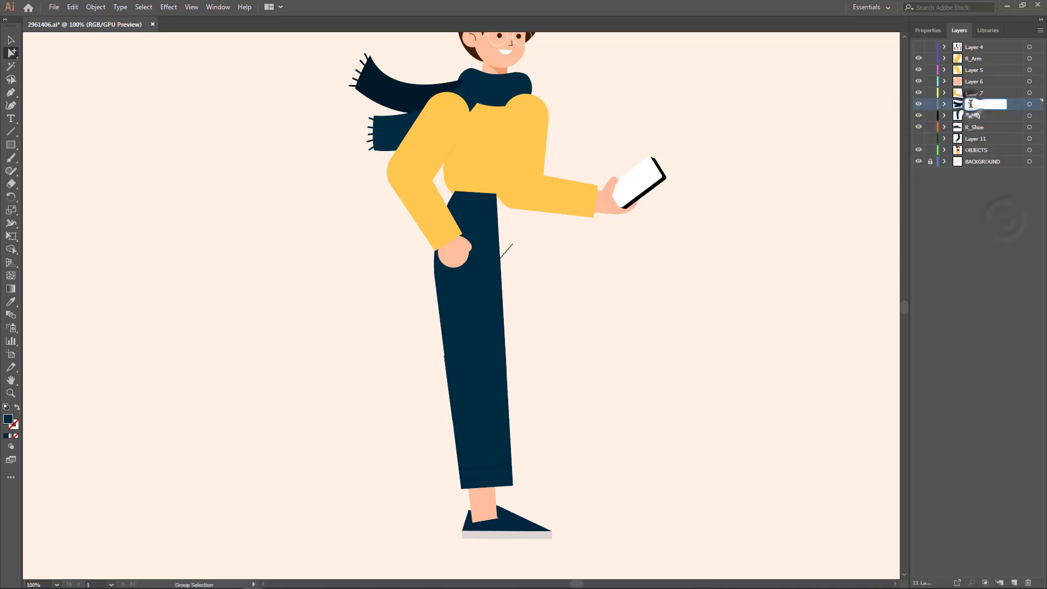
pyautogui.write('Scarf')
pyautogui.click(993, 215)
# - Rename the rear hand's layer R_Hand and the forearm's layer R_Forearm
pyautogui.doubleClick(979, 81)
pyautogui.write('R_Han')
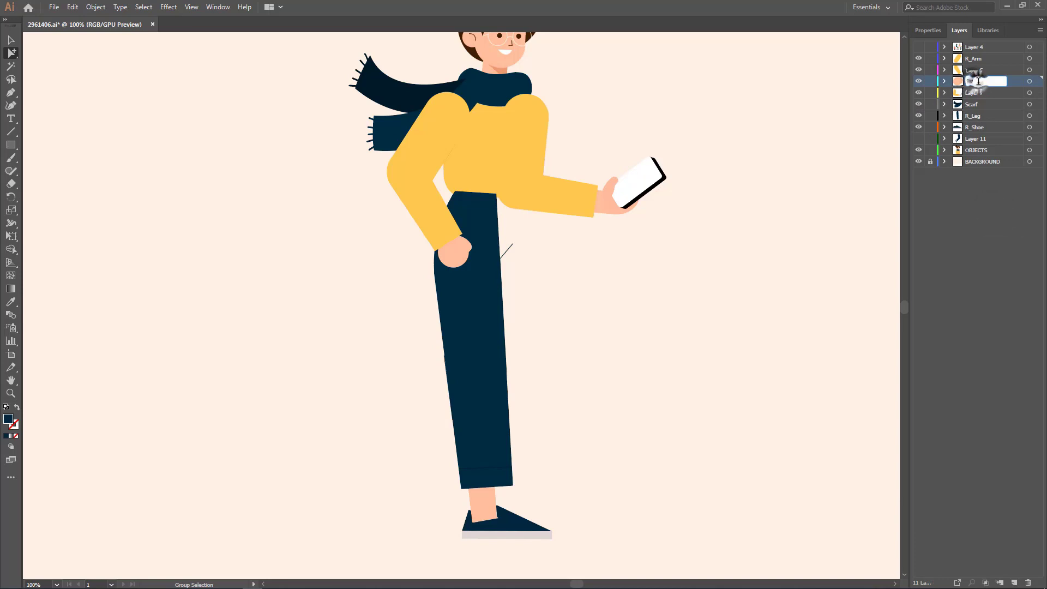
pyautogui.write('d')
pyautogui.click(976, 71)
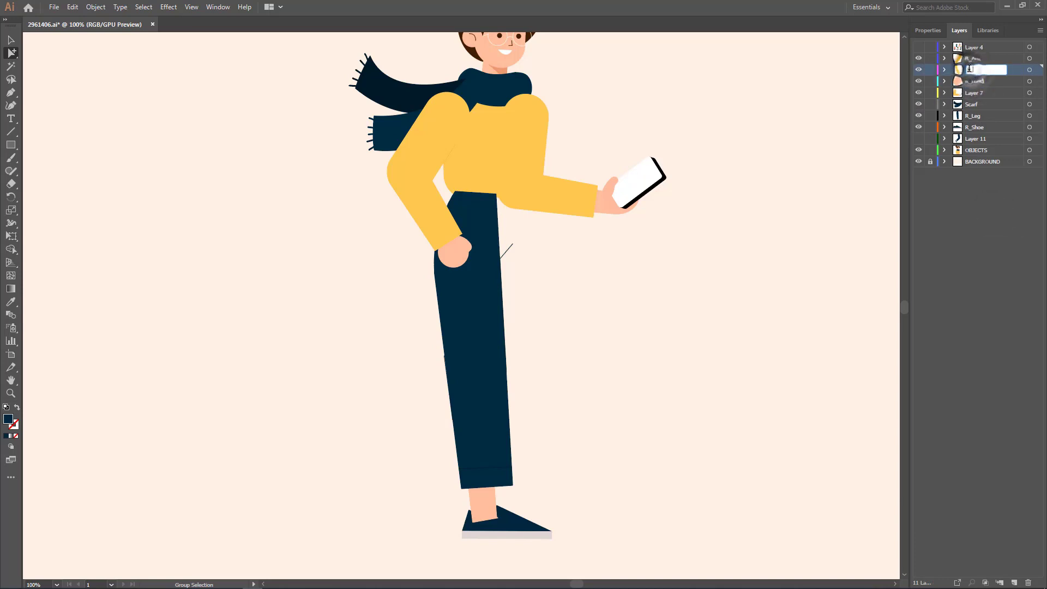
pyautogui.click(948, 234)
pyautogui.click(976, 93)
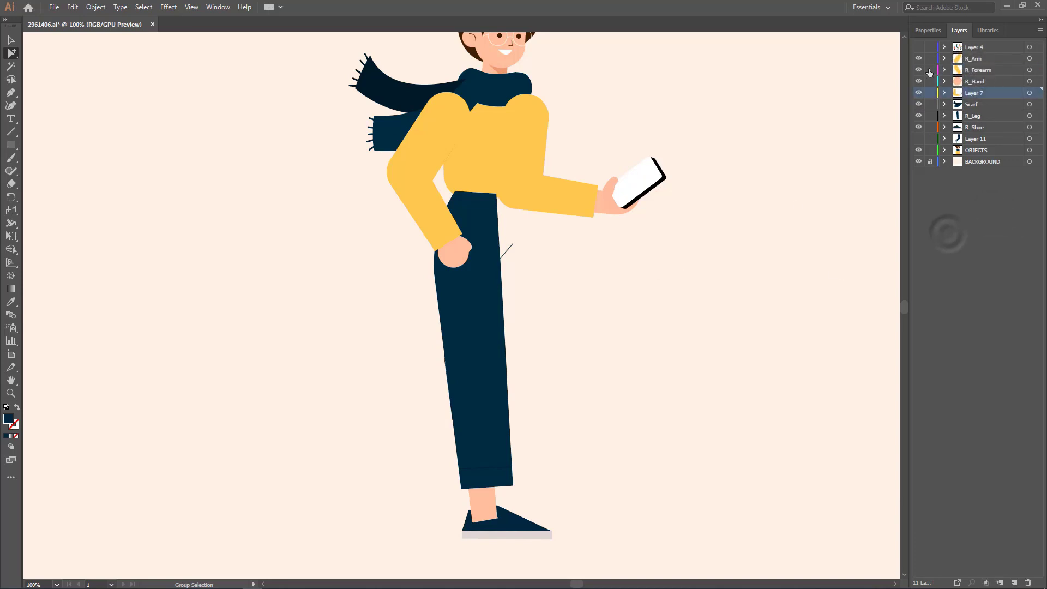
# - Hide the layers from R_Arm to R_Shoe, and move the torso with the scarf collar in place to a new hidden layer named Body
pyautogui.moveTo(919, 58); pyautogui.dragTo(919, 127)
pyautogui.moveTo(532, 133); pyautogui.dragTo(549, 268)
pyautogui.moveTo(580, 235); pyautogui.dragTo(425, 300)
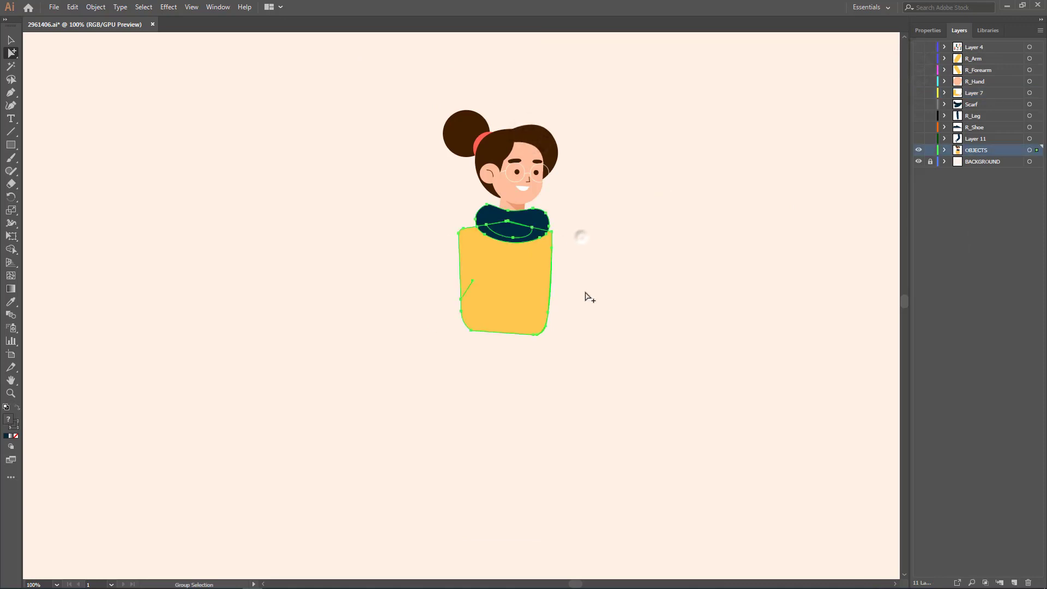
pyautogui.hotkey('ctrl', 'x')
pyautogui.click(1014, 582)
pyautogui.hotkey('ctrl', 'shift', 'v')
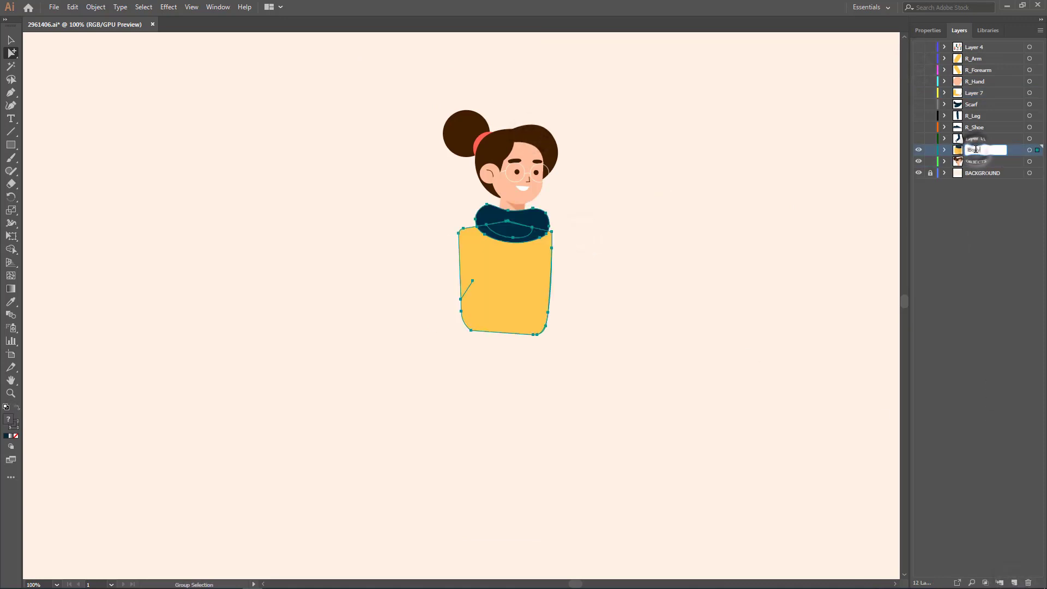
pyautogui.click(966, 235)
pyautogui.click(919, 150)
# - Move the neck with its shadow in place to a new layer named Neck and hide that layer
pyautogui.moveTo(549, 214); pyautogui.dragTo(505, 242)
pyautogui.hotkey('ctrl', 'x')
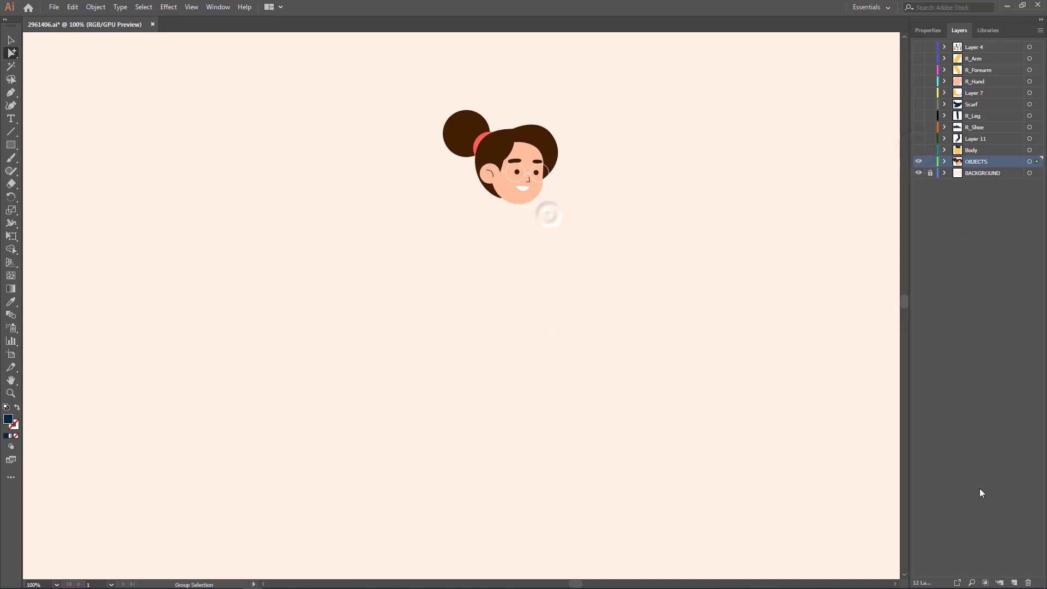
pyautogui.hotkey('ctrl', 'l')
pyautogui.hotkey('ctrl', 'f')
pyautogui.click(978, 162)
pyautogui.write('Neck')
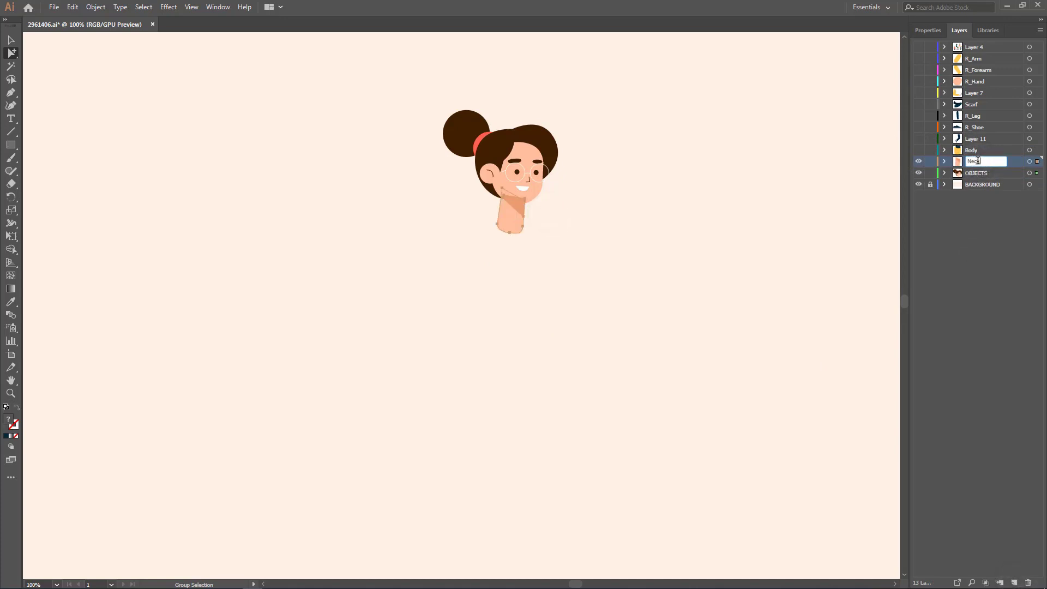
pyautogui.click(974, 224)
pyautogui.click(919, 161)
# - Move the round glasses in place to a new layer named Glasses and hide that layer
pyautogui.click(546, 179)
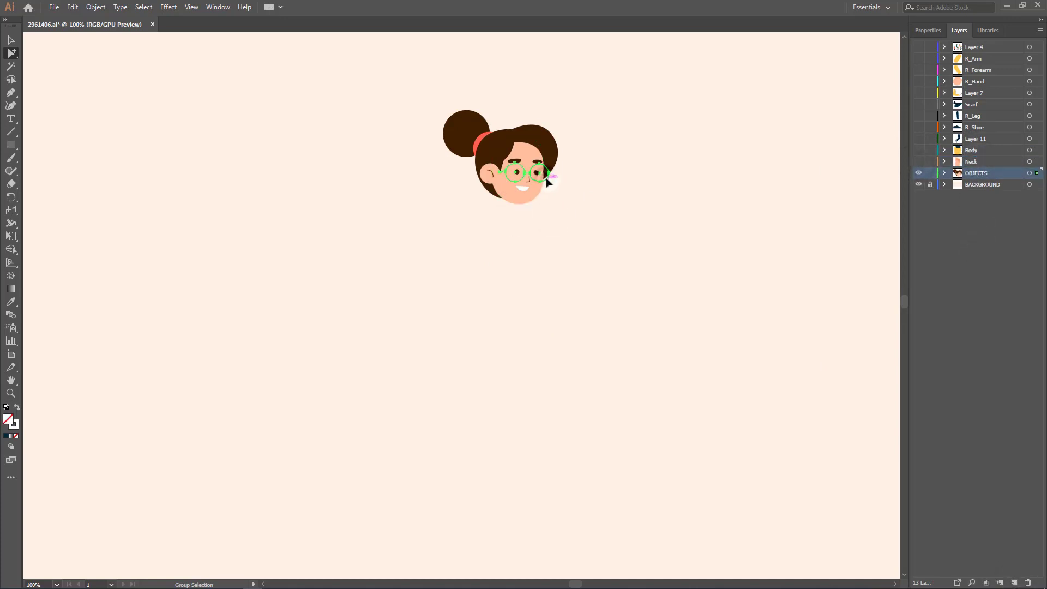
pyautogui.hotkey('ctrl', 'l')
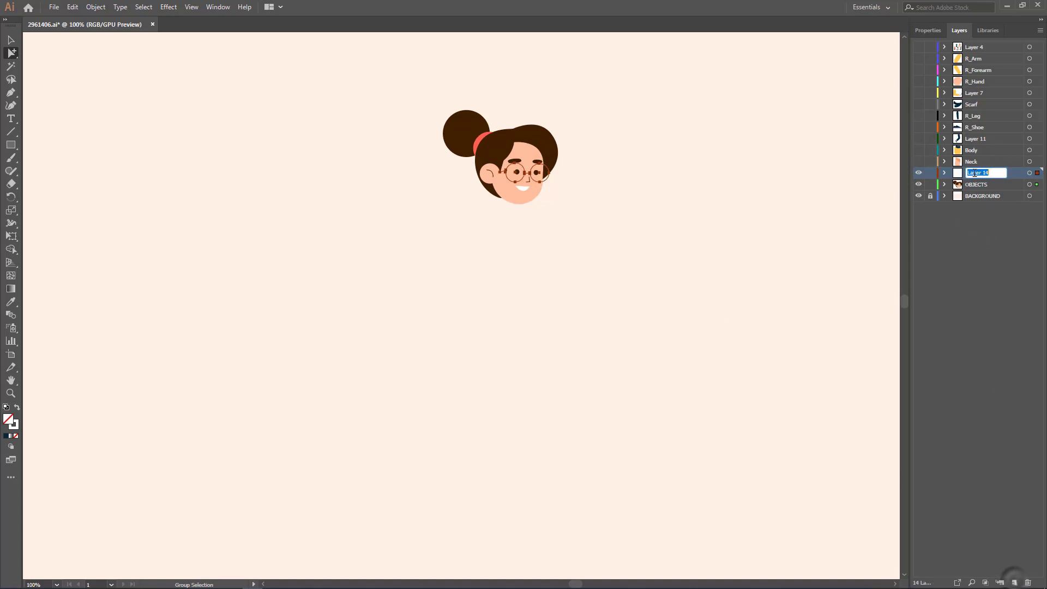
pyautogui.write('Glasses')
pyautogui.press('Return')
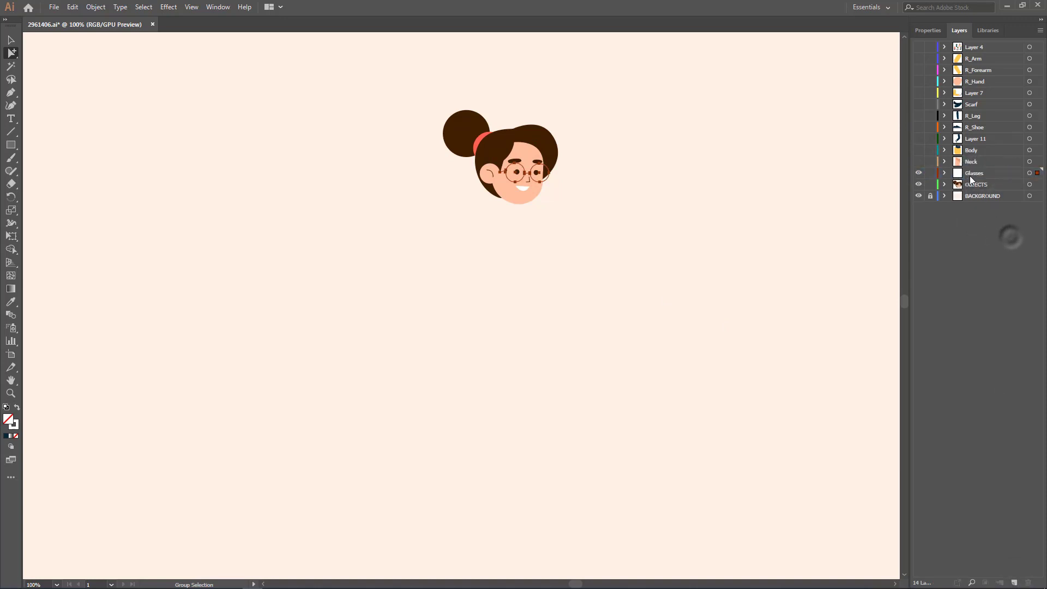
pyautogui.click(919, 173)
# - Move both eyebrows in place to a new layer named Eyebrows and hide that layer
pyautogui.click(514, 161)
pyautogui.keyDown('shift'); pyautogui.click(538, 162); pyautogui.keyUp('shift')
pyautogui.hotkey('ctrl', 'x')
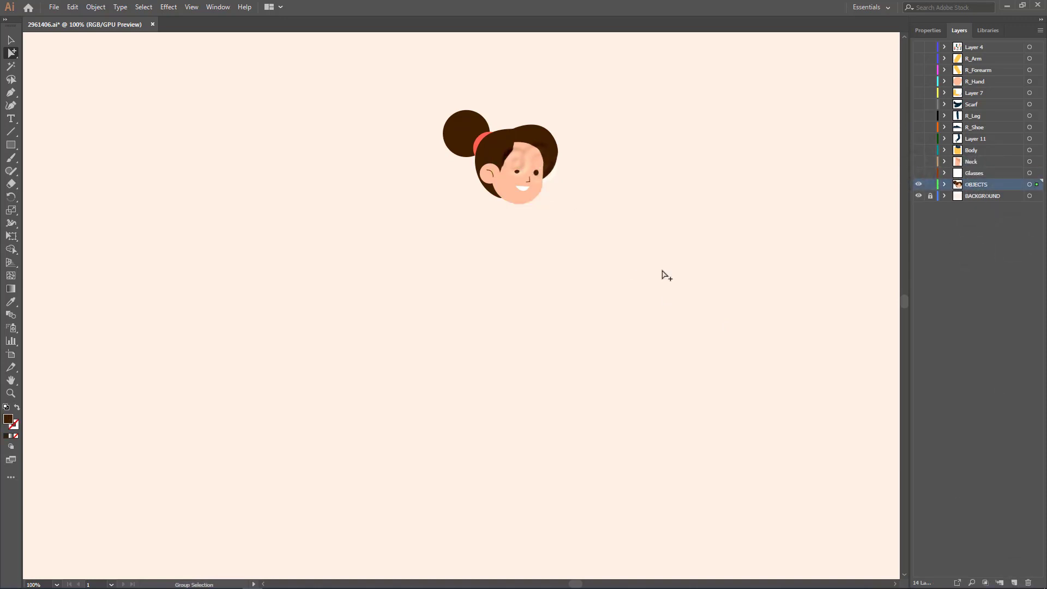
pyautogui.hotkey('ctrl', 'l')
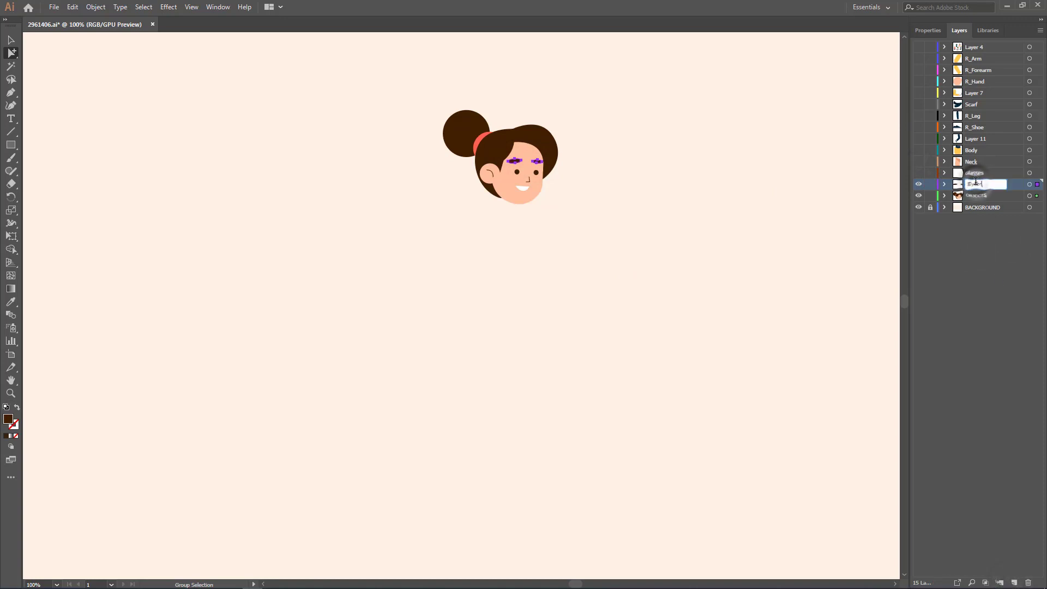
pyautogui.click(990, 275)
pyautogui.click(919, 184)
# - Move both eyes in place to a new layer named Eyes and hide that layer
pyautogui.click(537, 173)
pyautogui.keyDown('shift'); pyautogui.click(517, 173); pyautogui.keyUp('shift')
pyautogui.hotkey('ctrl', 'x')
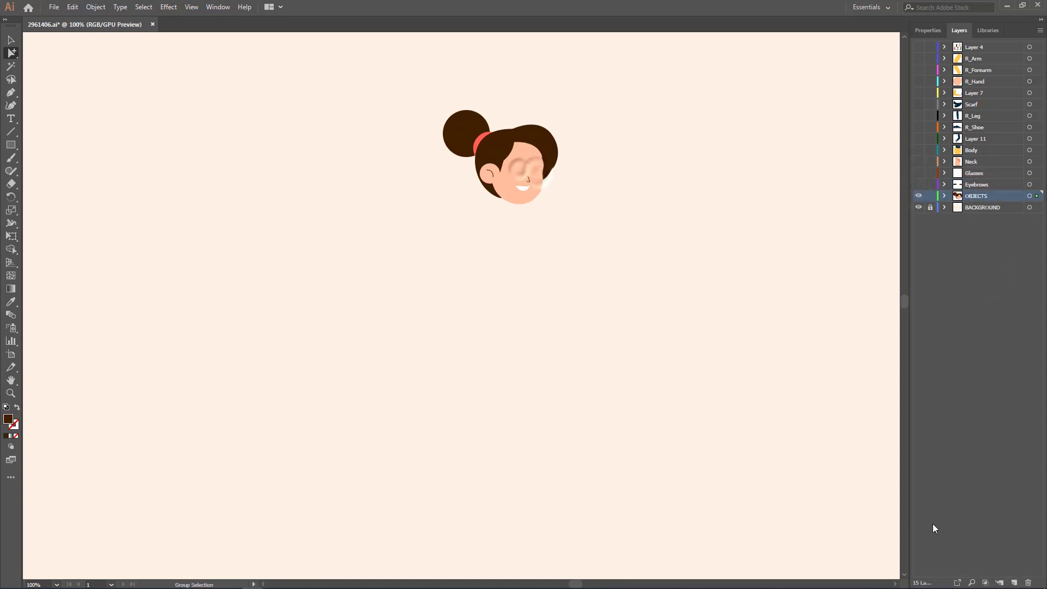
pyautogui.click(1014, 582)
pyautogui.hotkey('ctrl', 'shift', 'v')
pyautogui.doubleClick(980, 197)
pyautogui.write('Eyes')
pyautogui.click(983, 273)
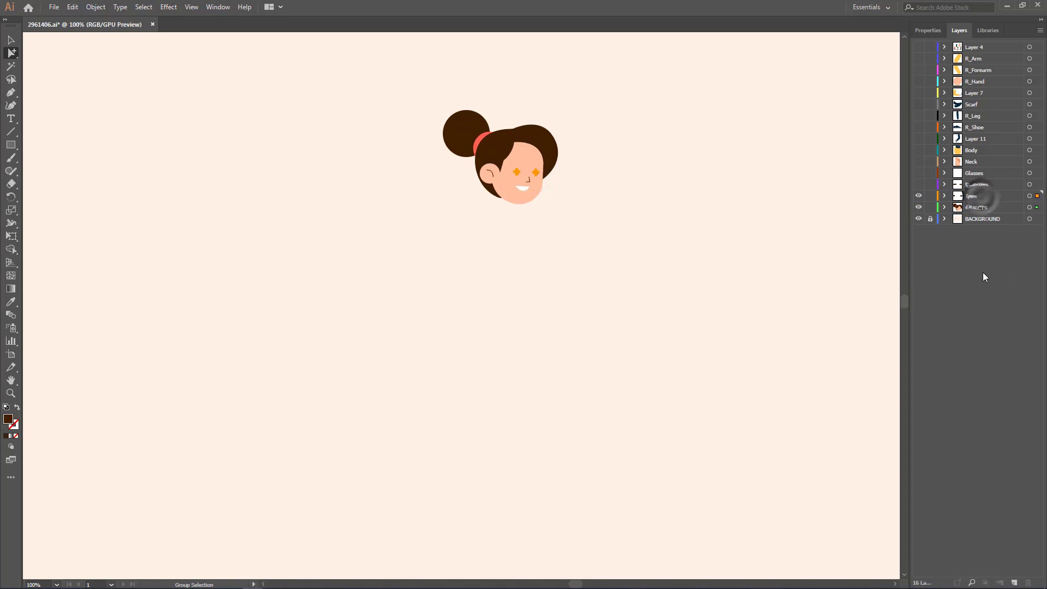
pyautogui.click(919, 195)
# - Move the hair bun in place to a new layer named Hair and hide that layer
pyautogui.click(454, 131)
pyautogui.hotkey('ctrl', 'x')
pyautogui.click(1014, 582)
pyautogui.hotkey('ctrl', 'shift', 'v')
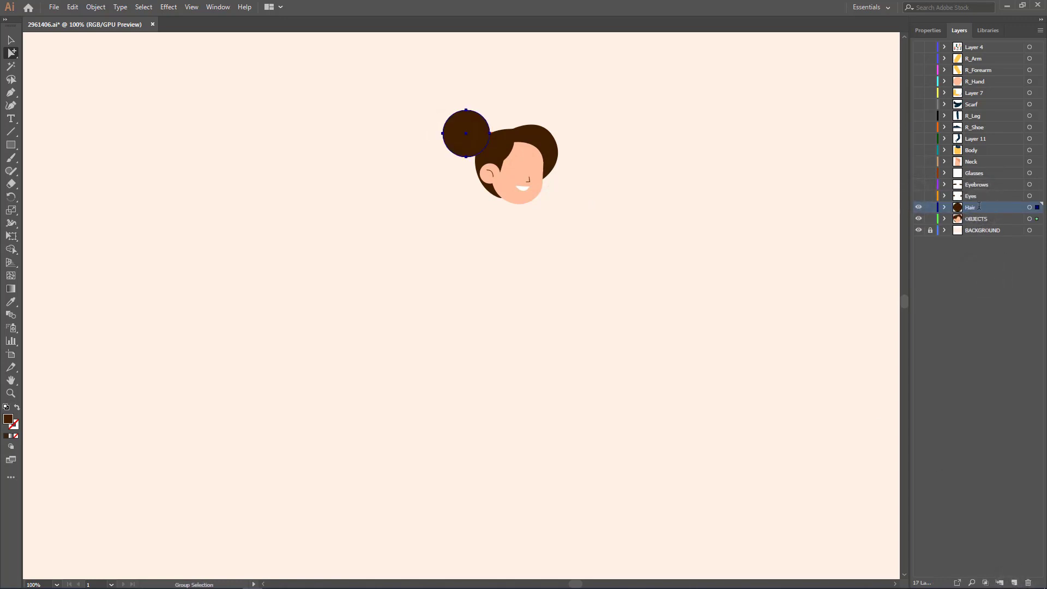
pyautogui.click(919, 207)
# - Move the red hair tie in place to a new layer
pyautogui.click(484, 144)
pyautogui.hotkey('ctrl', 'x')
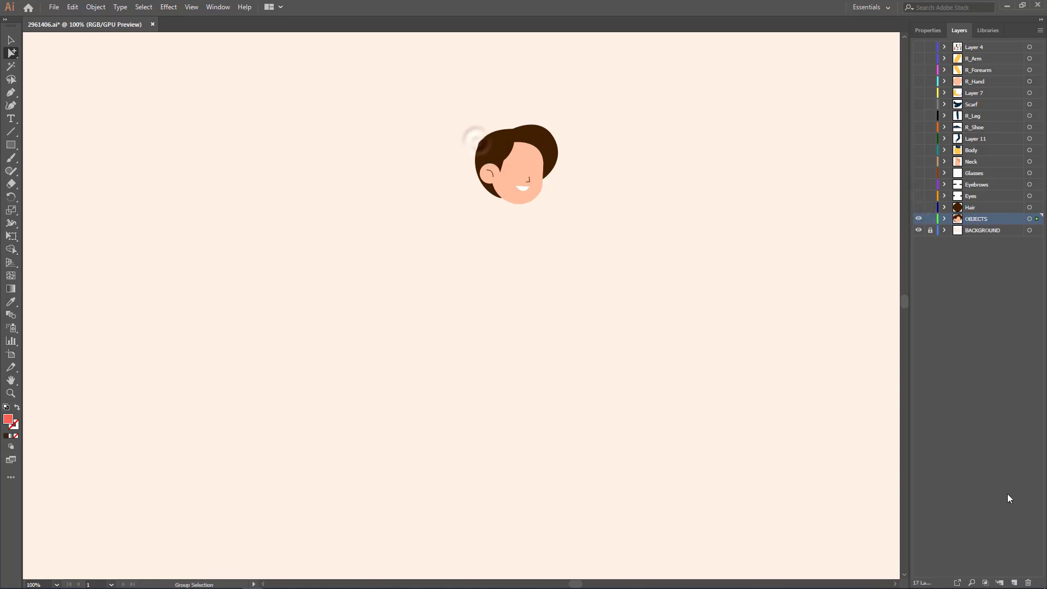
pyautogui.click(1015, 582)
pyautogui.hotkey('ctrl', 'shift', 'v')
pyautogui.click(979, 427)
# - Place the red hair tie's layer and the Hair layer below OBJECTS, and rename the former Hair tie
pyautogui.click(983, 208)
pyautogui.keyDown('shift'); pyautogui.click(983, 219); pyautogui.keyUp('shift')
pyautogui.click(987, 304)
pyautogui.moveTo(983, 219)
pyautogui.mouseDown()
pyautogui.moveTo(979, 236)
pyautogui.moveTo(975, 219)
pyautogui.mouseUp()
pyautogui.click(975, 222)
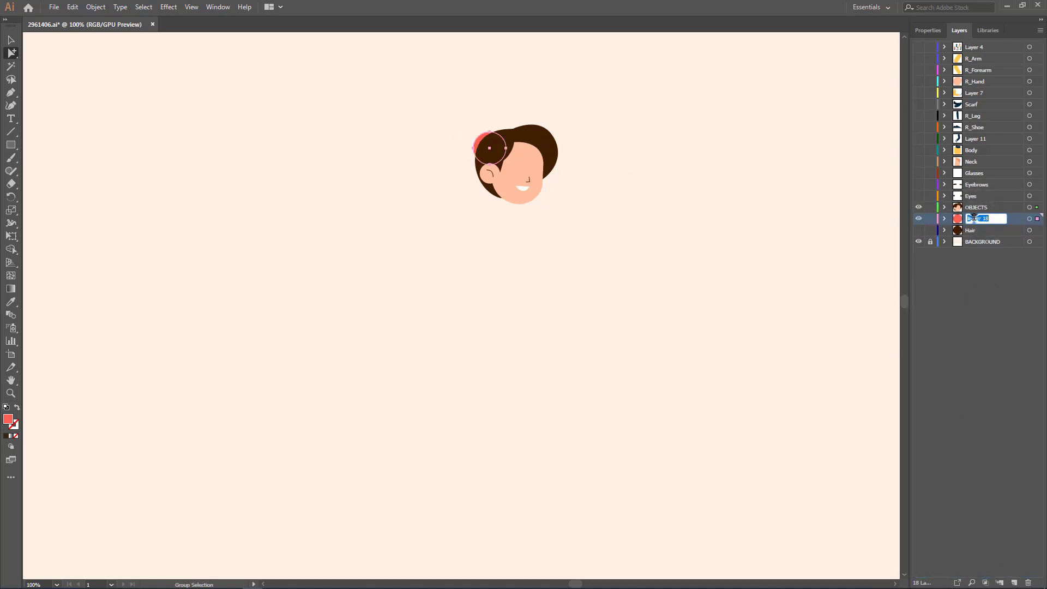
pyautogui.write('Hair tie')
pyautogui.press('Return')
# - Show all hidden layers, and reorder them so Body sits directly above Scarf and Layer 7 below Layer 11
pyautogui.click(919, 230)
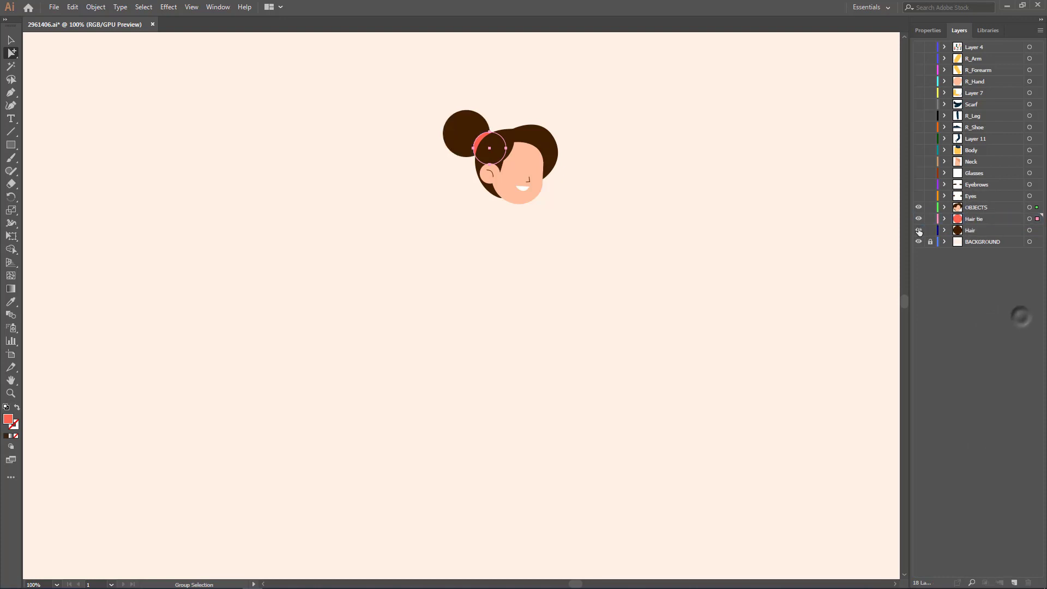
pyautogui.moveTo(920, 168); pyautogui.dragTo(919, 58)
pyautogui.scroll(-1, 620, 284)
pyautogui.click(586, 313)
pyautogui.moveTo(971, 92)
pyautogui.mouseDown()
pyautogui.moveTo(971, 156)
pyautogui.moveTo(974, 96)
pyautogui.mouseUp()
pyautogui.click(804, 339)
pyautogui.click(551, 292)
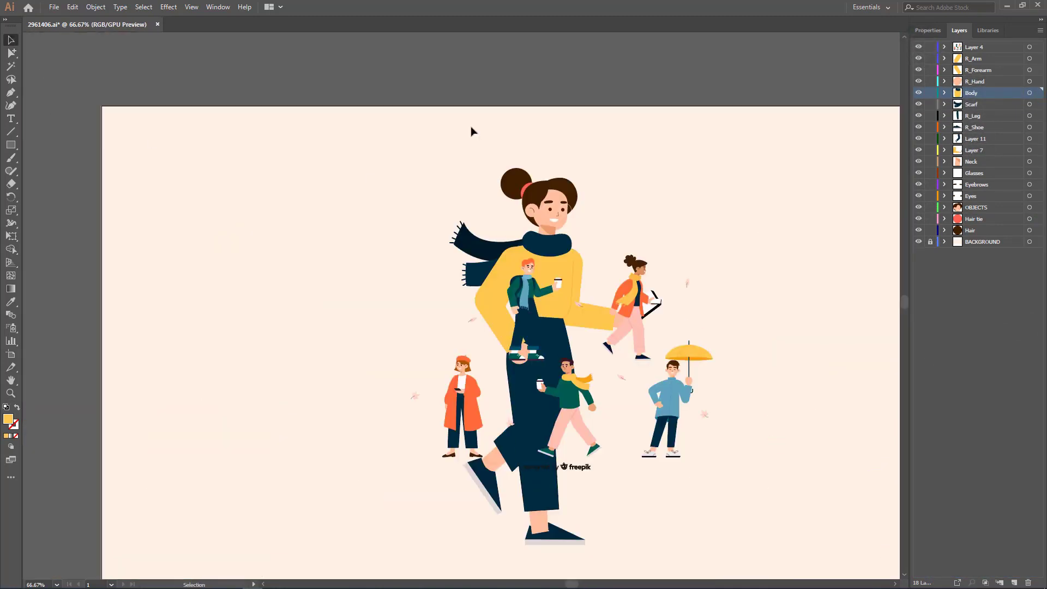
# - Move the other characters aside, and put the backpack man's lowered hand in place on a new layer
pyautogui.moveTo(645, 298); pyautogui.dragTo(354, 174)
pyautogui.click(298, 177)
pyautogui.scroll(5, 226, 175)
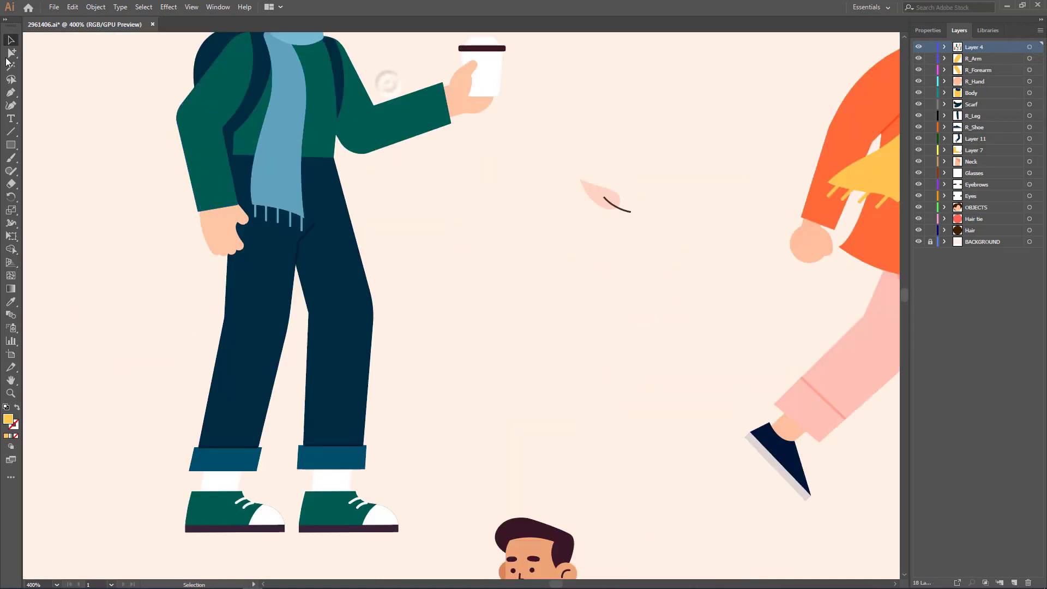
pyautogui.click(11, 53)
pyautogui.click(223, 232)
pyautogui.hotkey('ctrl', 'x')
pyautogui.click(1021, 345)
pyautogui.click(1014, 582)
pyautogui.hotkey('ctrl', 'shift', 'v')
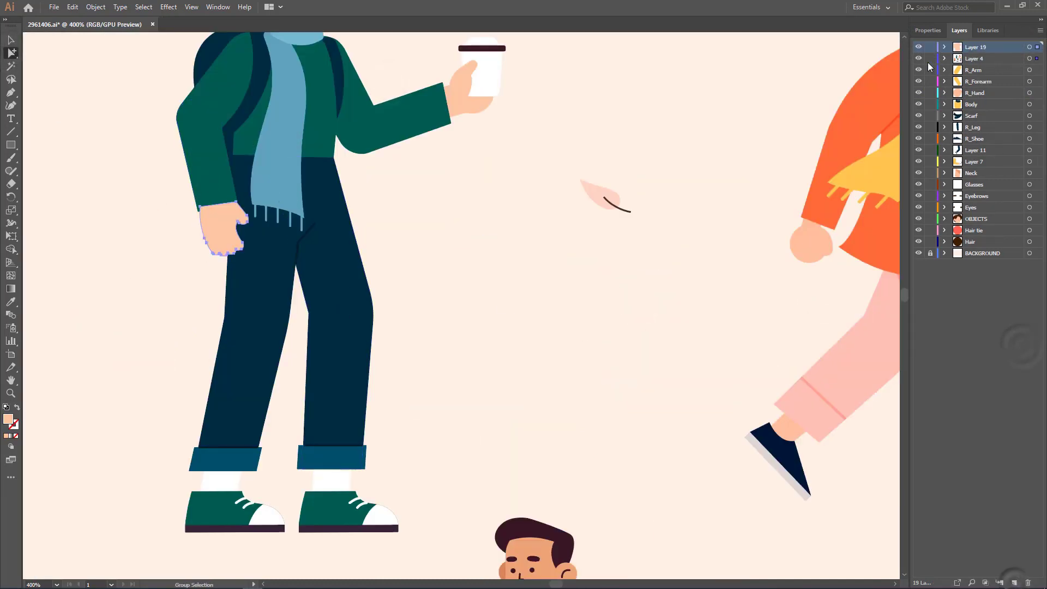
# - Hide Layer 4 and move the copied hand onto the girl's rear hand
pyautogui.click(919, 58)
pyautogui.scroll(-4, 644, 284)
pyautogui.moveTo(695, 328); pyautogui.dragTo(328, 202)
pyautogui.press('v')
pyautogui.moveTo(171, 138); pyautogui.dragTo(615, 396)
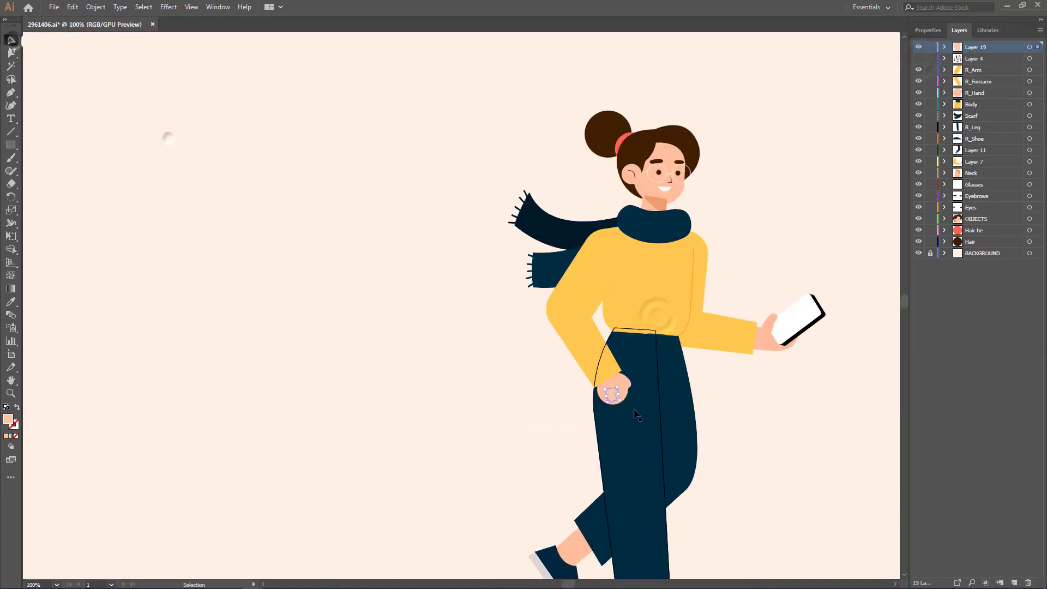
# - Enlarge and rotate the new hand, and position it so it fits the end of the rear sleeve
pyautogui.scroll(4, 667, 398)
pyautogui.moveTo(467, 355); pyautogui.dragTo(516, 276)
pyautogui.moveTo(539, 394); pyautogui.dragTo(553, 366)
pyautogui.moveTo(468, 357); pyautogui.dragTo(456, 378)
pyautogui.moveTo(475, 285); pyautogui.dragTo(481, 249)
pyautogui.moveTo(473, 325); pyautogui.dragTo(479, 344)
pyautogui.moveTo(487, 271); pyautogui.dragTo(491, 256)
pyautogui.hotkey('ctrl', 'z')
pyautogui.moveTo(488, 347); pyautogui.dragTo(491, 352)
pyautogui.scroll(-3, 467, 350)
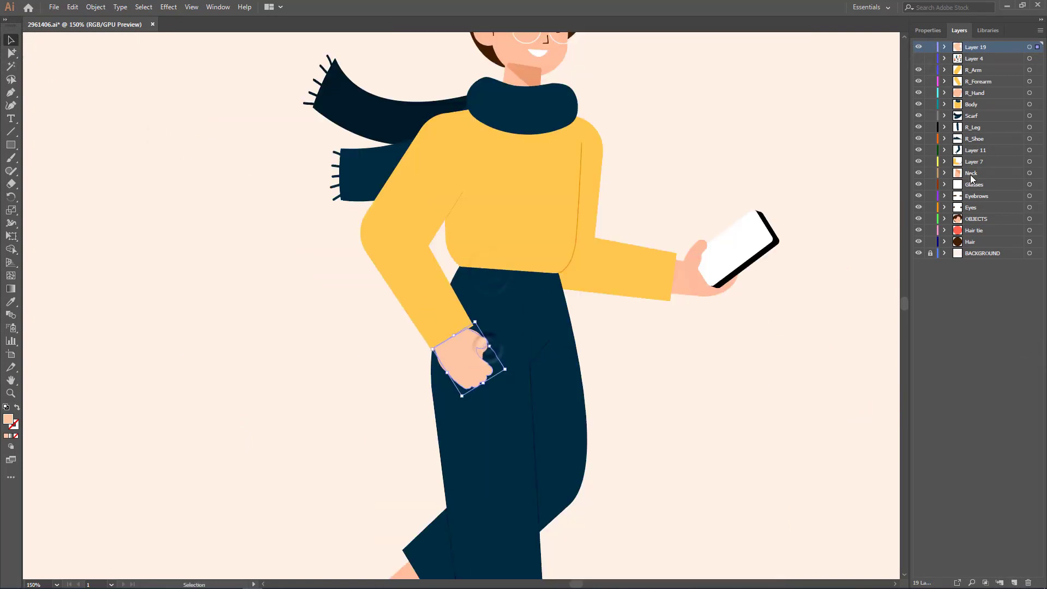
# - Delete the original R_Hand layer and place the new hand's layer directly below R_Forearm
pyautogui.click(973, 96)
pyautogui.scroll(-3, 470, 316)
pyautogui.click(364, 293)
pyautogui.click(918, 91)
pyautogui.moveTo(1005, 92); pyautogui.dragTo(1028, 582)
pyautogui.moveTo(970, 47); pyautogui.dragTo(979, 88)
pyautogui.hotkey('shift', 'r')
pyautogui.hotkey('shift', '-')
pyautogui.hotkey('shift', 'h')
pyautogui.press('a')
pyautogui.press('n')
pyautogui.press('d')
# - Rename the new hand's layer R_Hand
pyautogui.doubleClick(978, 82)
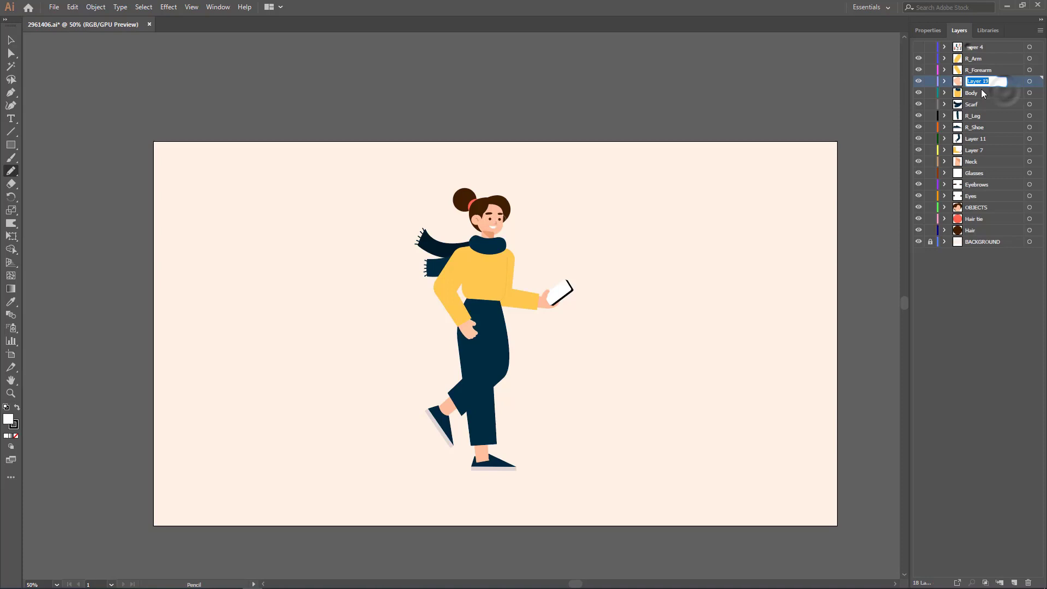
pyautogui.write('R_Hand')
pyautogui.press('Return')
# - Move the Neck layer below Hair, directly above BACKGROUND
pyautogui.hotkey('ctrl', '=')
pyautogui.hotkey('ctrl', '=')
pyautogui.hotkey('ctrl', '=')
pyautogui.hotkey('ctrl', '-')
pyautogui.hotkey('ctrl', '-')
pyautogui.press('v')
pyautogui.moveTo(972, 161); pyautogui.dragTo(994, 236)
pyautogui.hotkey('ctrl', '-')
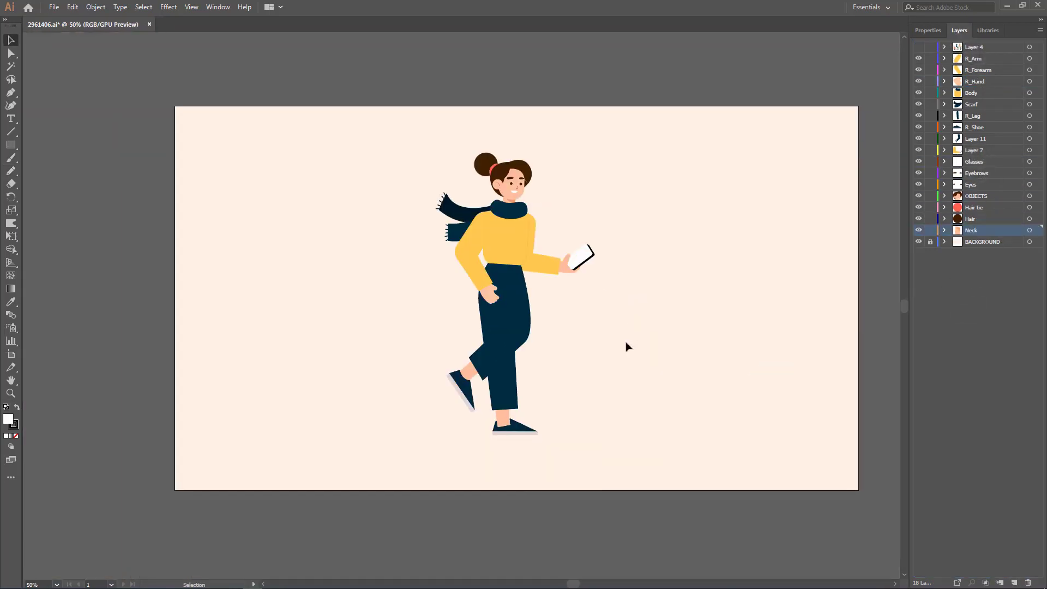
# - Save the artwork as Girl Character.ai, and import it into After Effects as a Composition with Layer Size footage dimensions
pyautogui.click(52, 8)
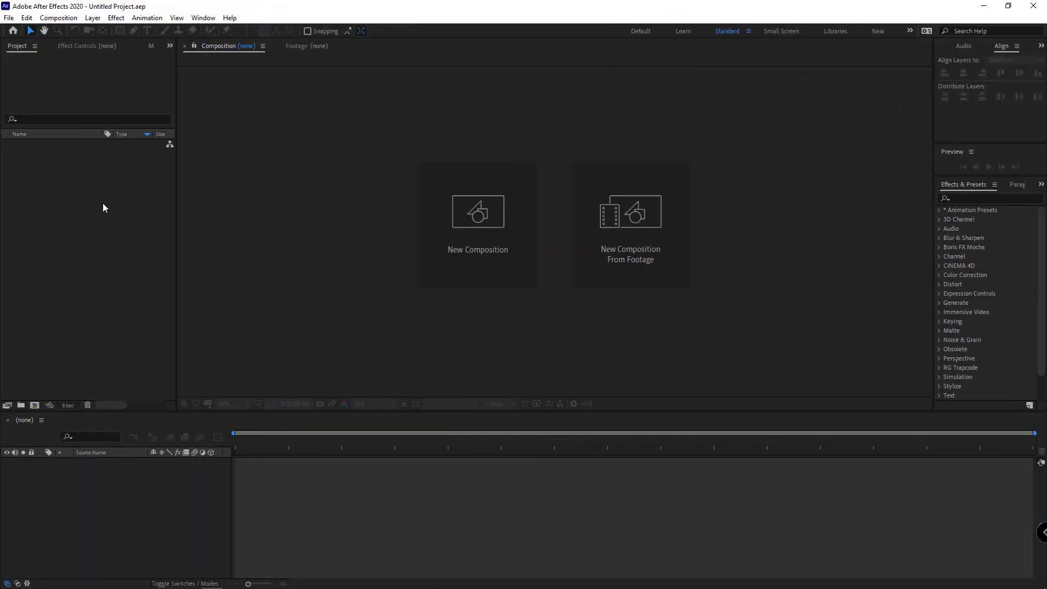
pyautogui.doubleClick(102, 203)
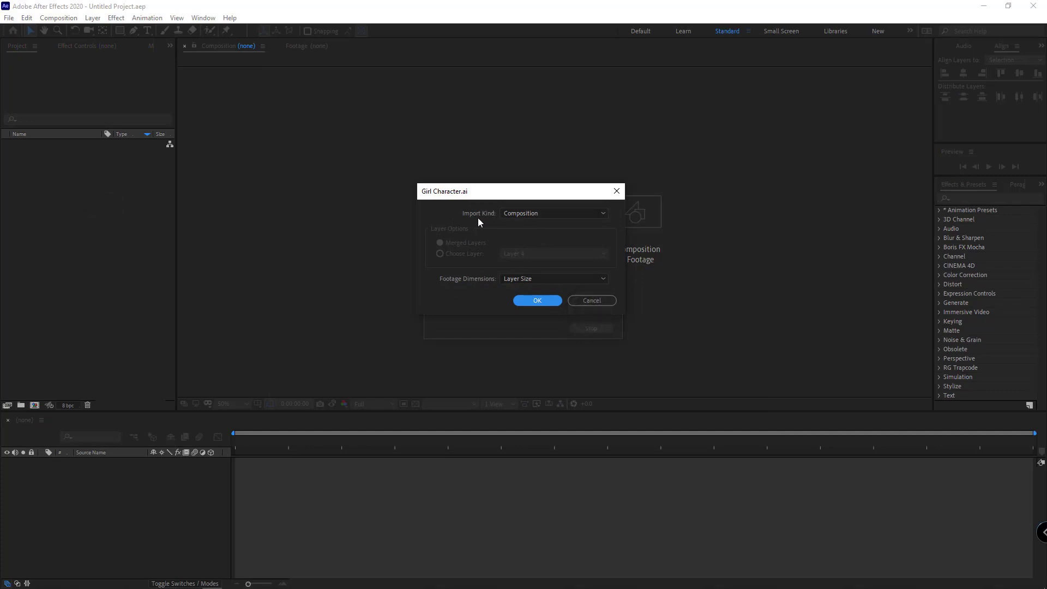
pyautogui.click(529, 213)
pyautogui.click(529, 213)
pyautogui.click(524, 279)
pyautogui.click(511, 279)
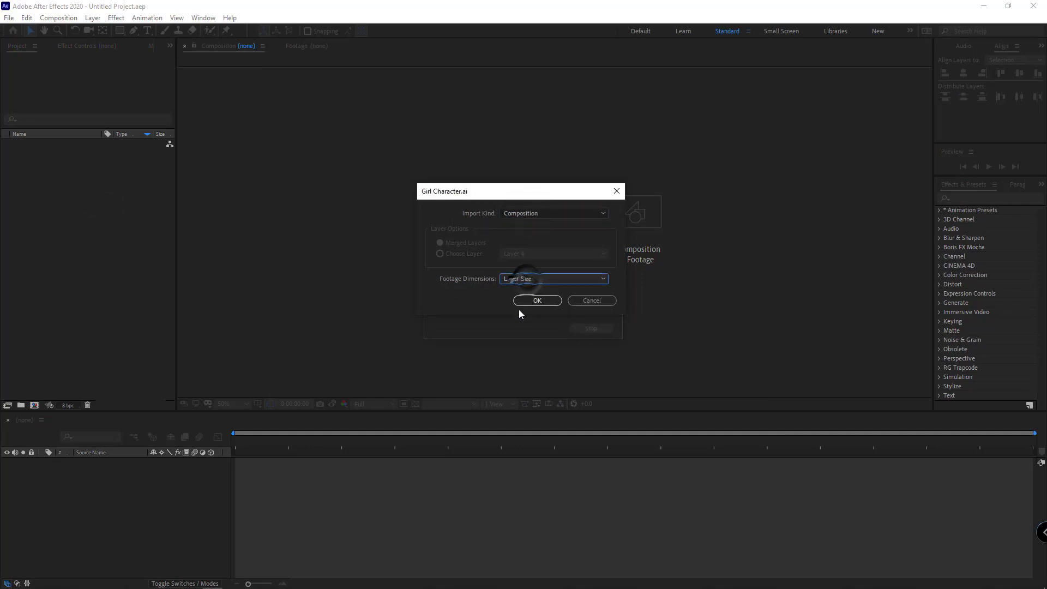
pyautogui.click(531, 300)
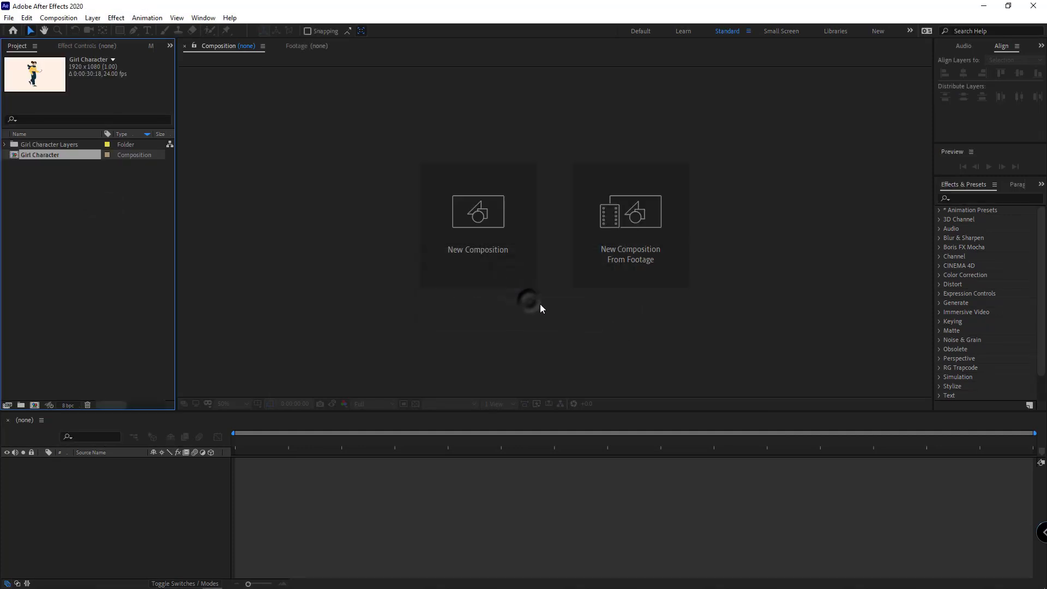
# - Open the Girl Character composition, enlarge the timeline area and delete Layer 4
pyautogui.doubleClick(37, 156)
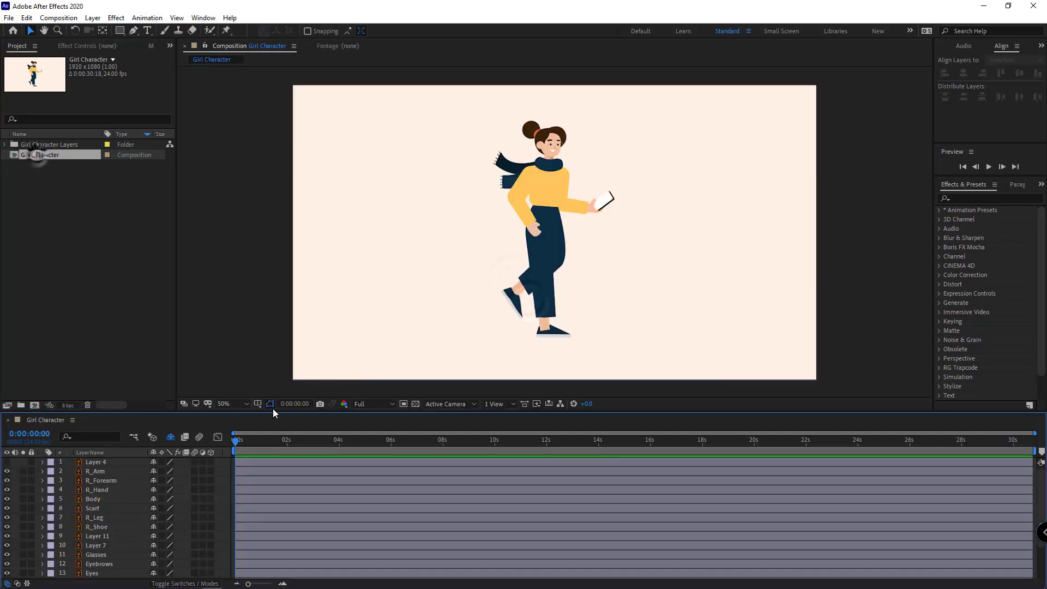
pyautogui.moveTo(272, 410); pyautogui.dragTo(276, 355)
pyautogui.click(115, 409)
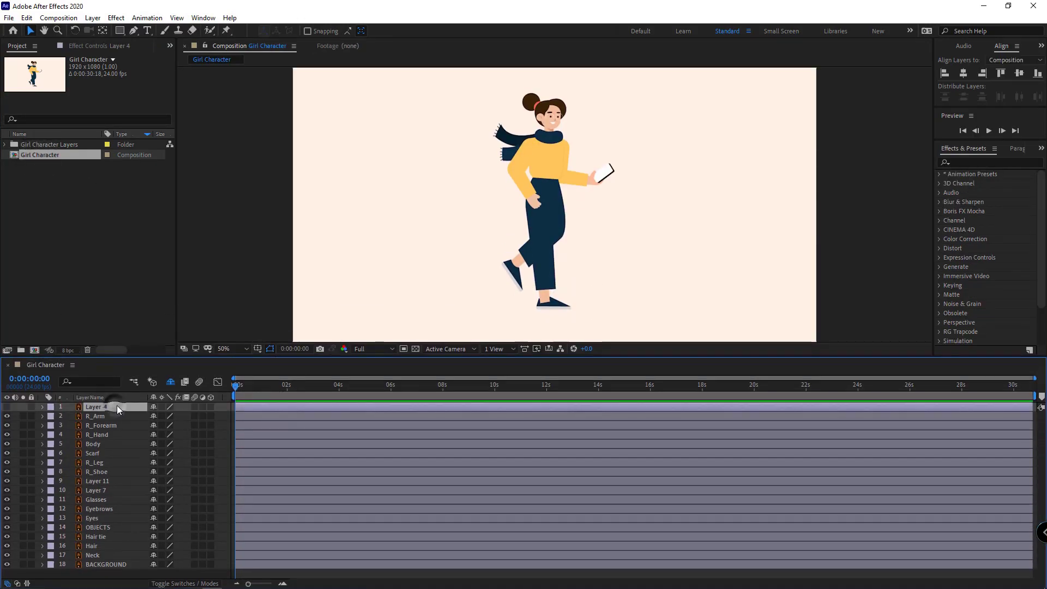
pyautogui.press('Delete')
# - Hide the back leg's Layer 11, the phone arm's Layer 7, and the R_Arm, R_Forearm and R_Hand layers
pyautogui.click(542, 236)
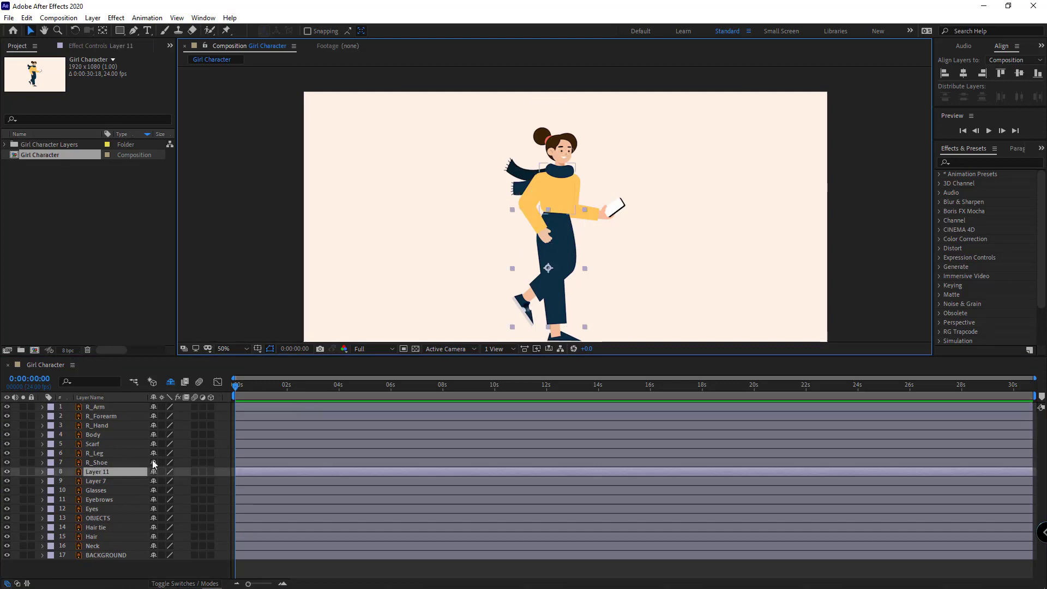
pyautogui.click(613, 202)
pyautogui.click(7, 481)
pyautogui.scroll(1, 548, 269)
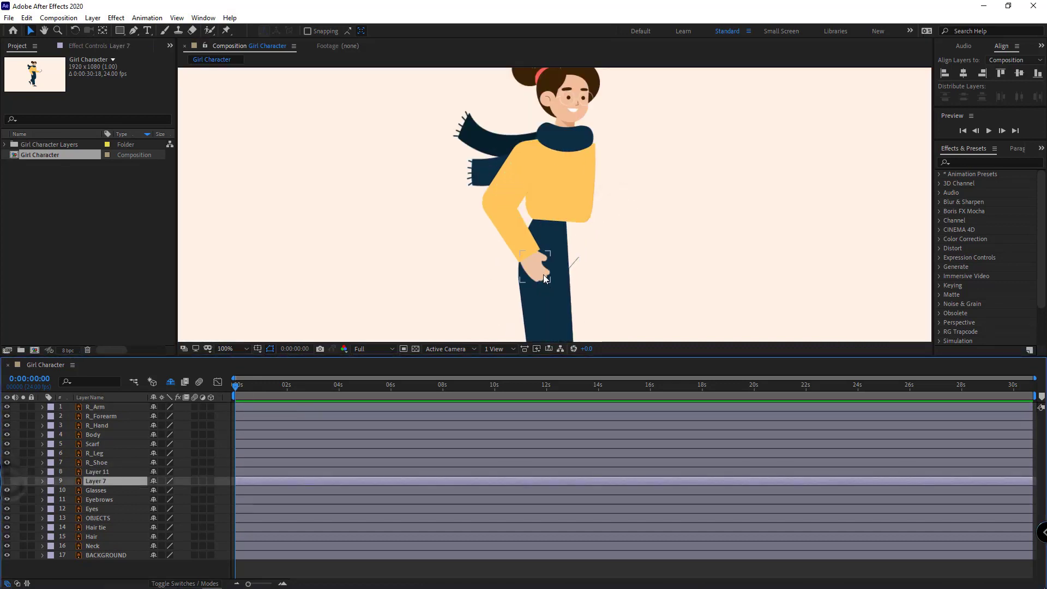
pyautogui.click(496, 190)
pyautogui.moveTo(7, 407); pyautogui.dragTo(7, 425)
pyautogui.press(',')
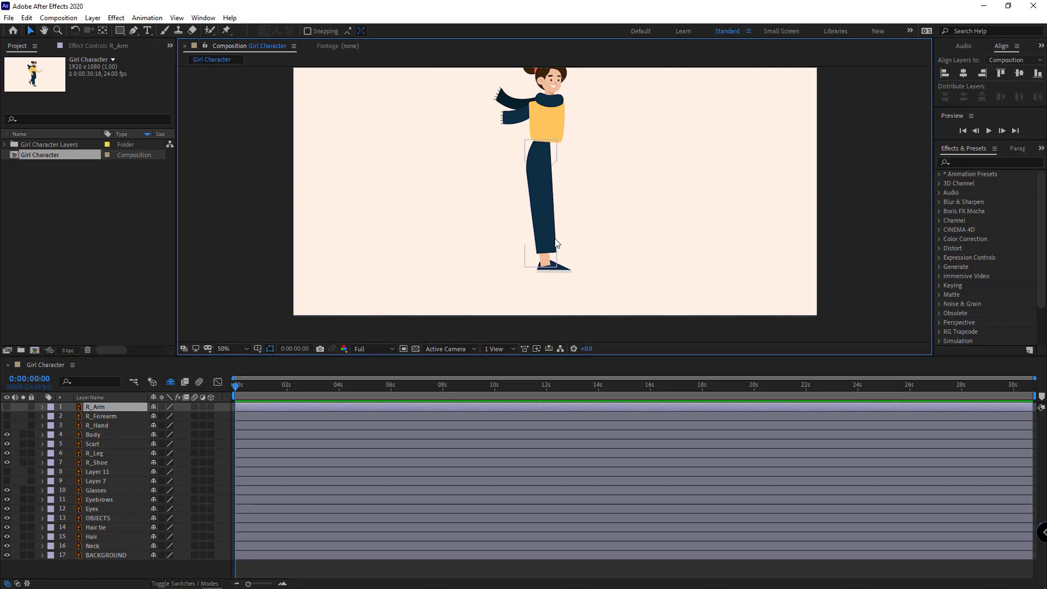
# - Convert the R_Leg vector layer into an editable shape layer
pyautogui.press('.')
pyautogui.click(527, 201)
pyautogui.moveTo(526, 201); pyautogui.dragTo(541, 232)
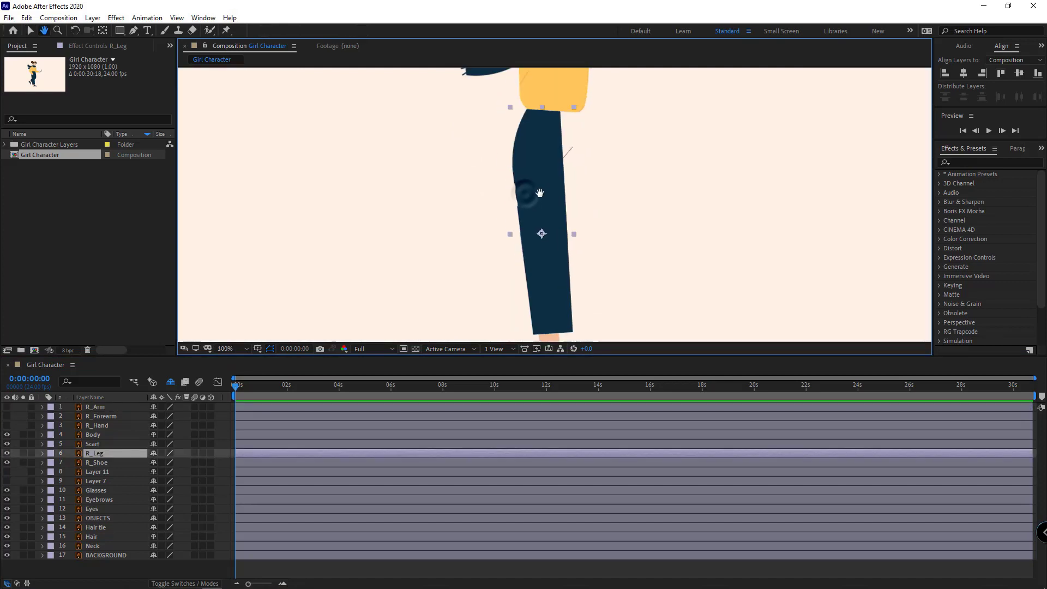
pyautogui.rightClick(90, 457)
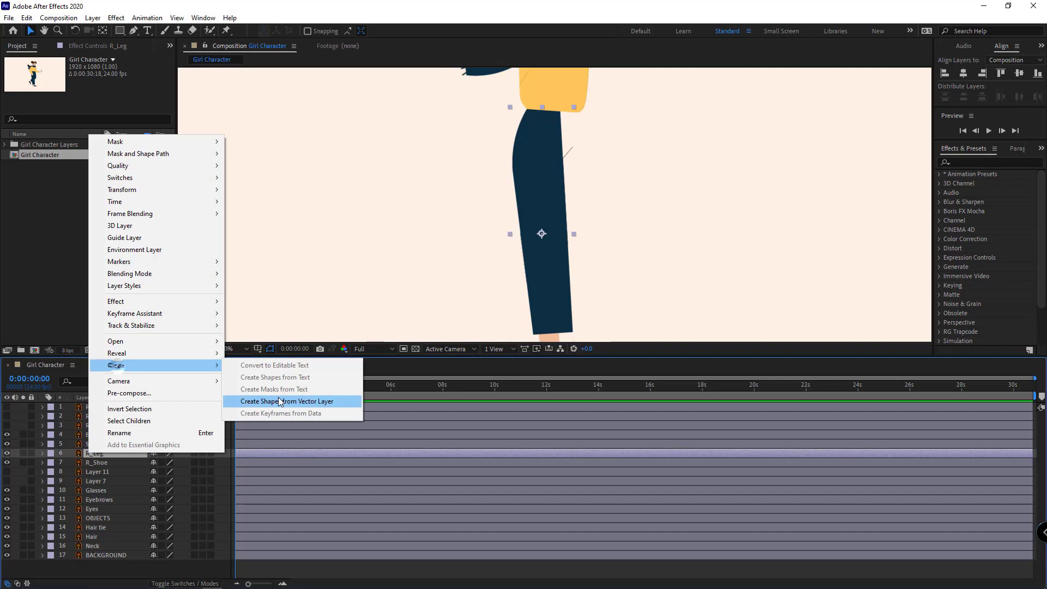
pyautogui.click(278, 402)
pyautogui.press(',')
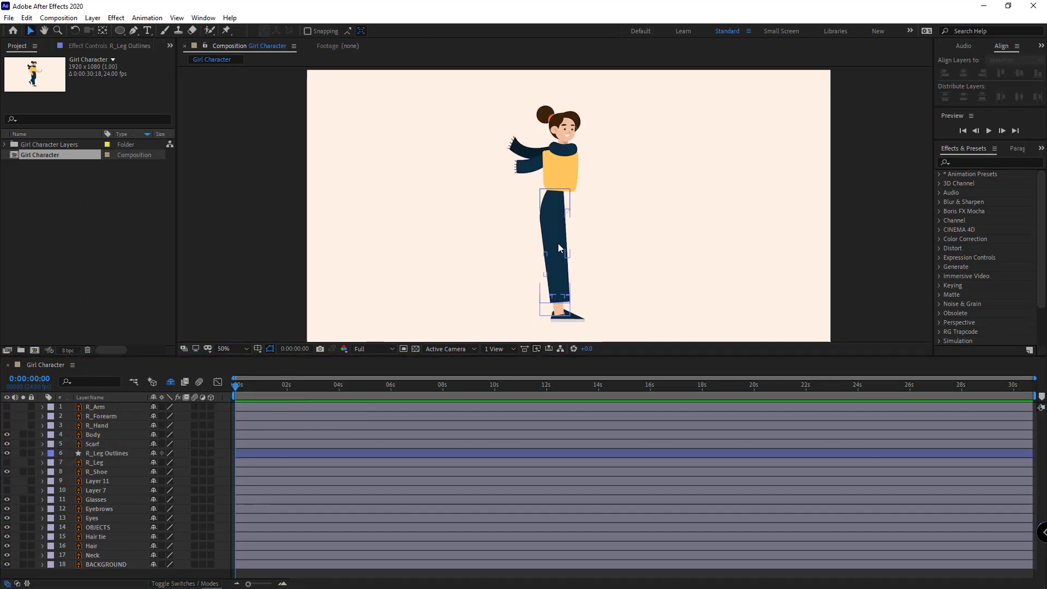
# - Draw an orange-filled circle inside the R_Leg Outlines layer, spanning the width of the upper thigh
pyautogui.press('.')
pyautogui.press('.')
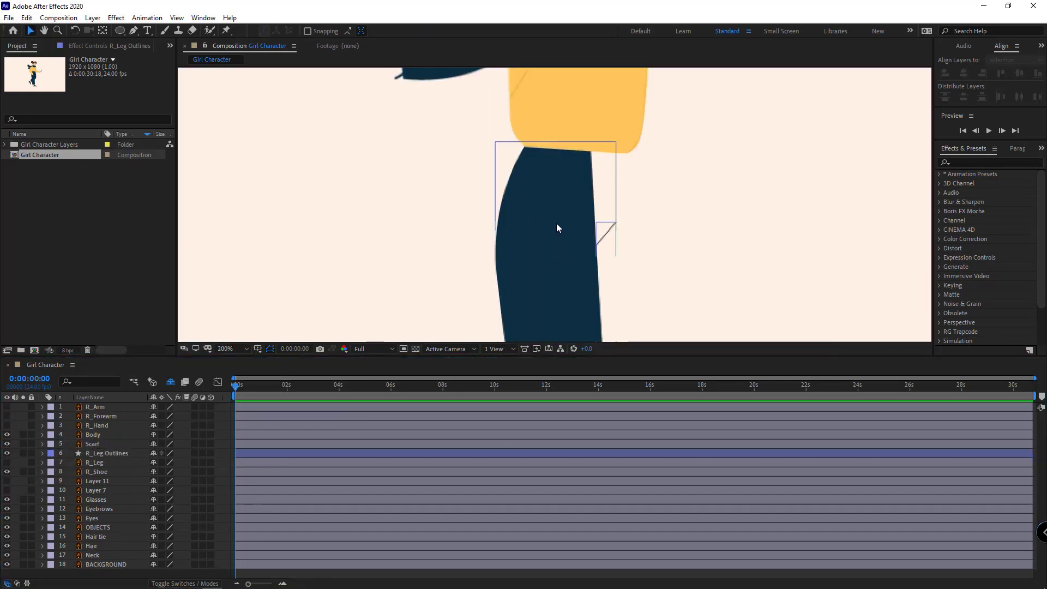
pyautogui.click(107, 455)
pyautogui.moveTo(119, 33); pyautogui.dragTo(163, 54)
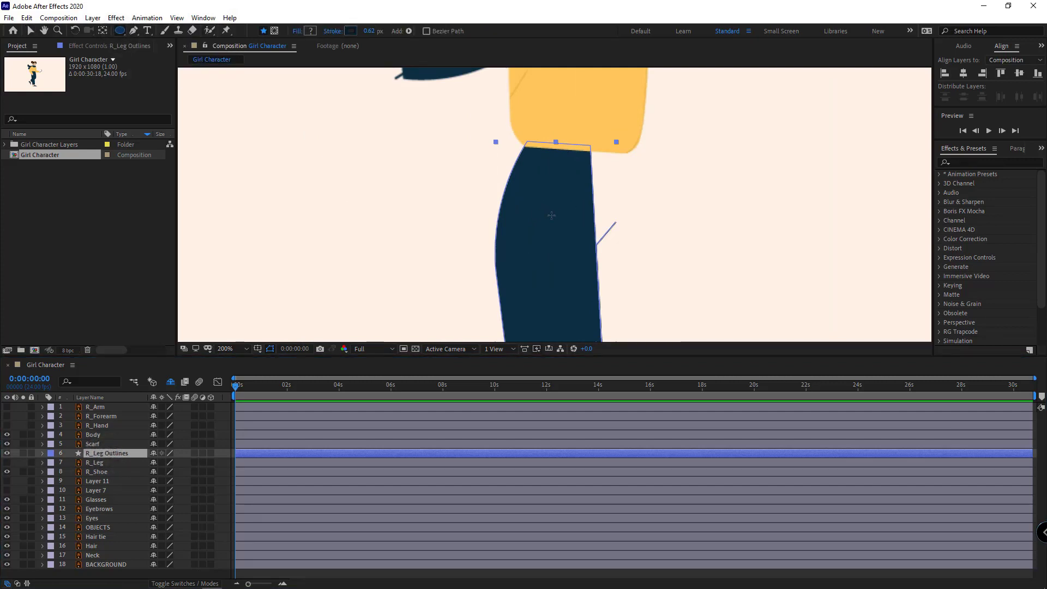
pyautogui.moveTo(545, 216); pyautogui.dragTo(586, 264)
pyautogui.scroll(1, 586, 264)
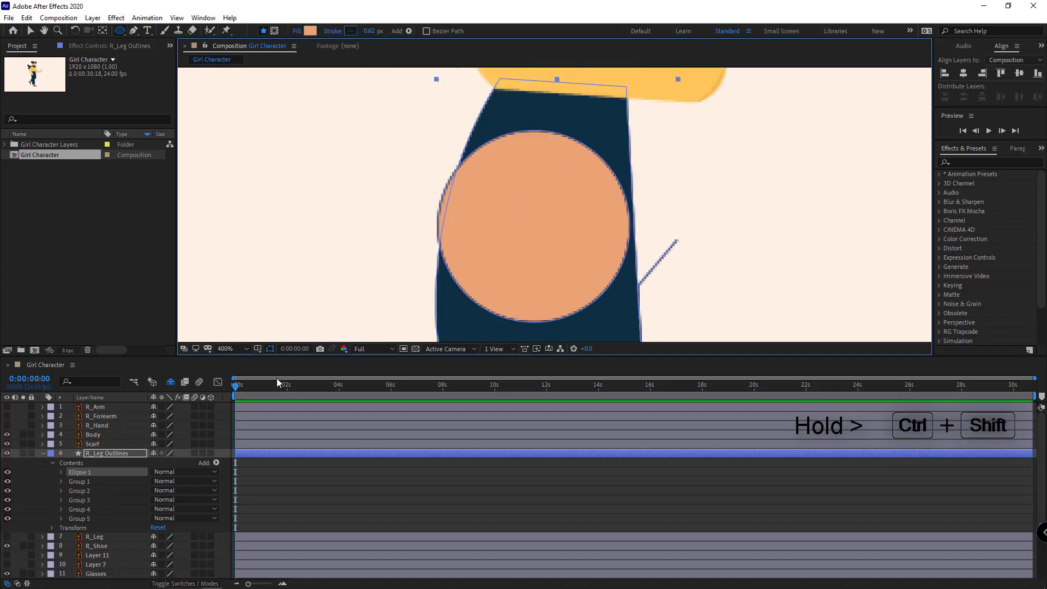
# - Fit the thigh circle within the trouser edges and set its stroke to none
pyautogui.press('v')
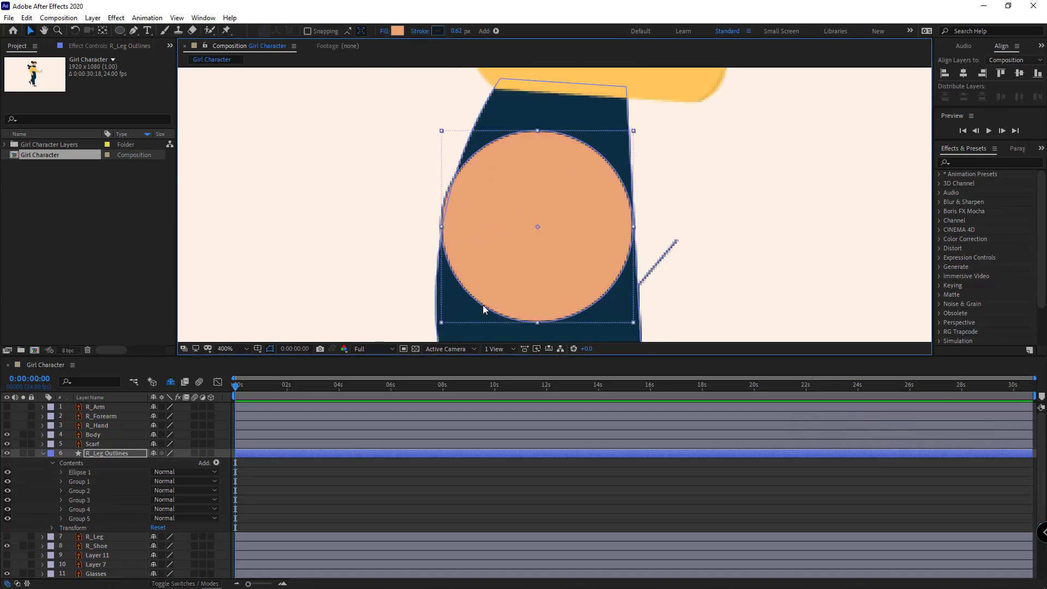
pyautogui.scroll(-2, 549, 267)
pyautogui.moveTo(545, 286)
pyautogui.mouseDown()
pyautogui.moveTo(518, 206)
pyautogui.moveTo(525, 198)
pyautogui.mouseUp()
pyautogui.click(421, 32)
pyautogui.click(467, 259)
pyautogui.click(505, 323)
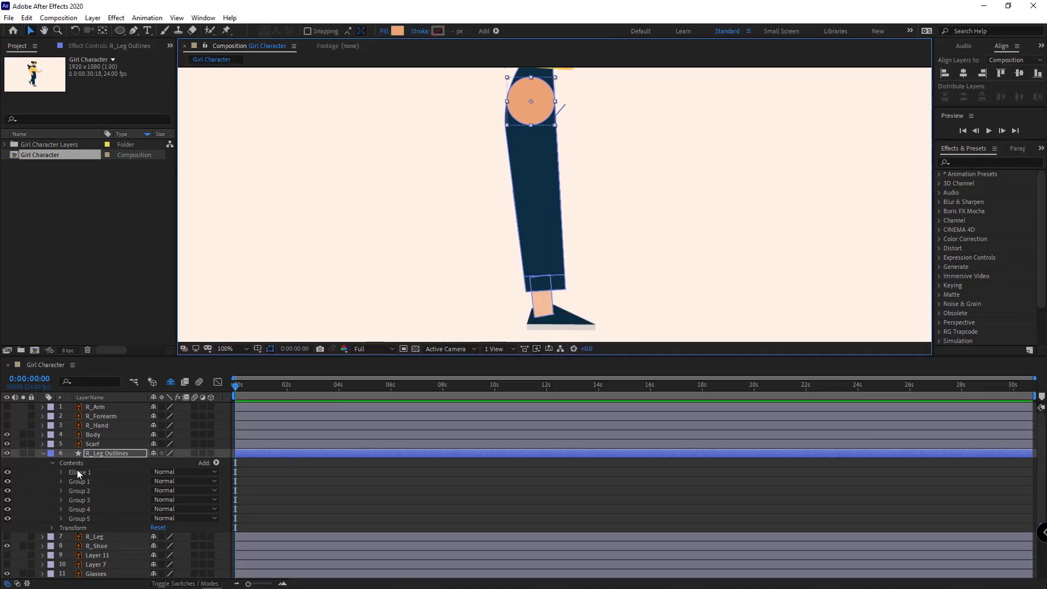
# - Draw a second circle in R_Leg Outlines centred over the knee, nearly as wide as the leg
pyautogui.click(81, 473)
pyautogui.scroll(1, 516, 231)
pyautogui.scroll(-2, 518, 229)
pyautogui.click(545, 214)
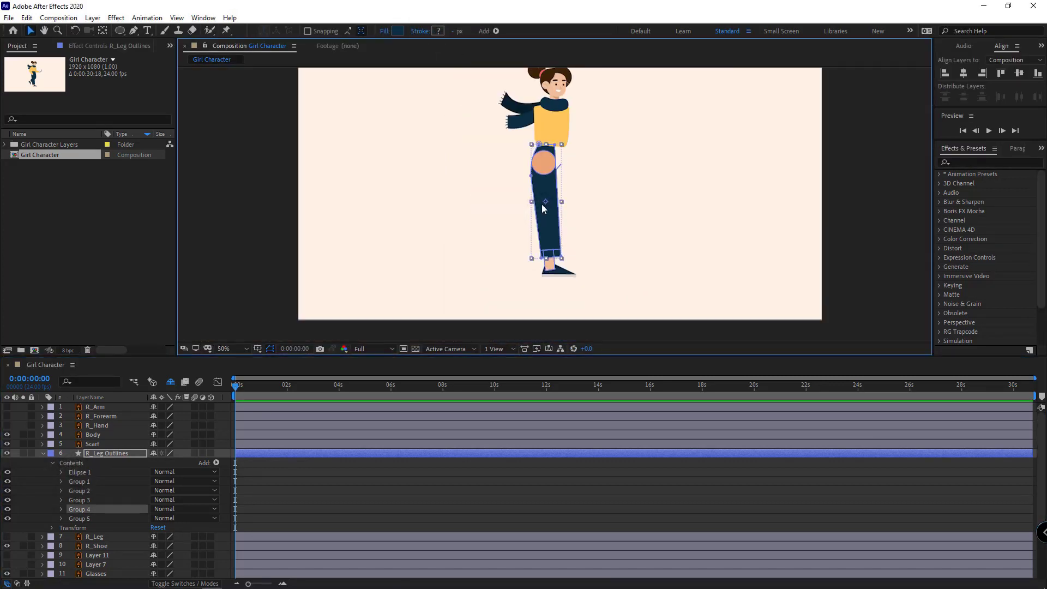
pyautogui.scroll(3, 547, 206)
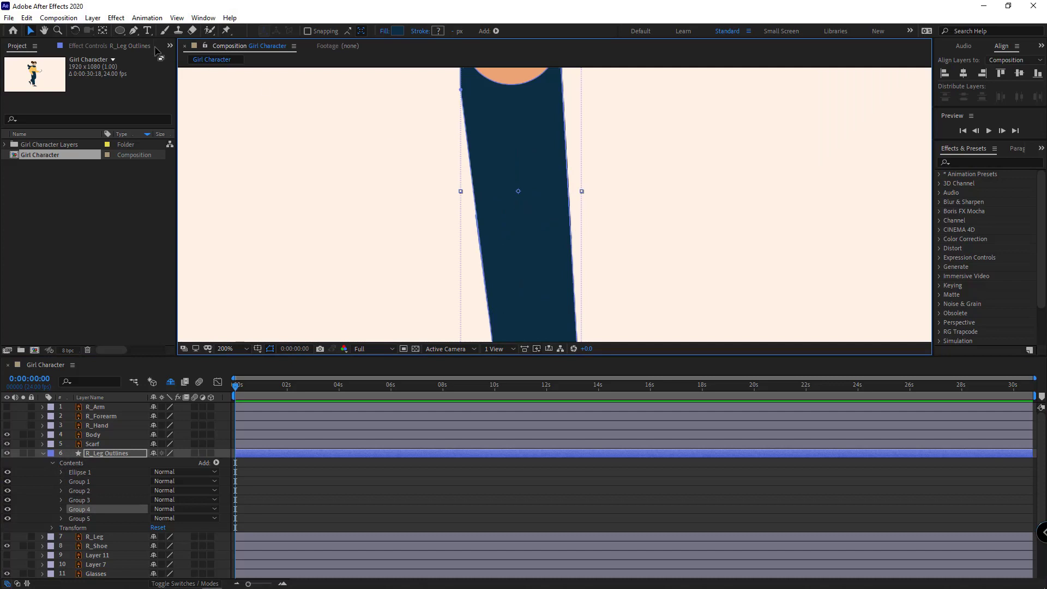
pyautogui.click(119, 30)
pyautogui.moveTo(477, 174); pyautogui.dragTo(562, 259)
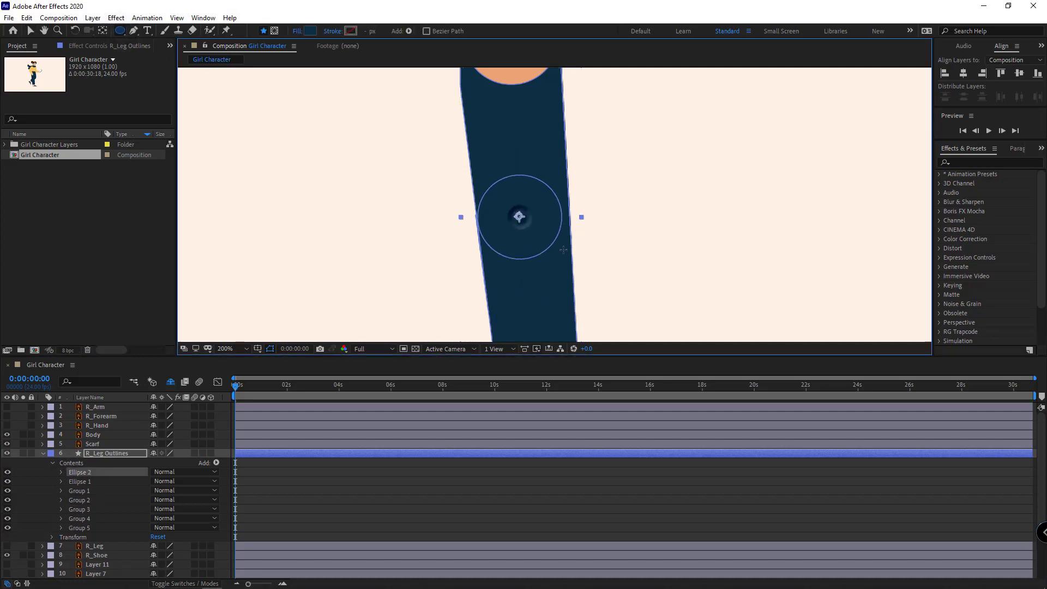
pyautogui.press('v')
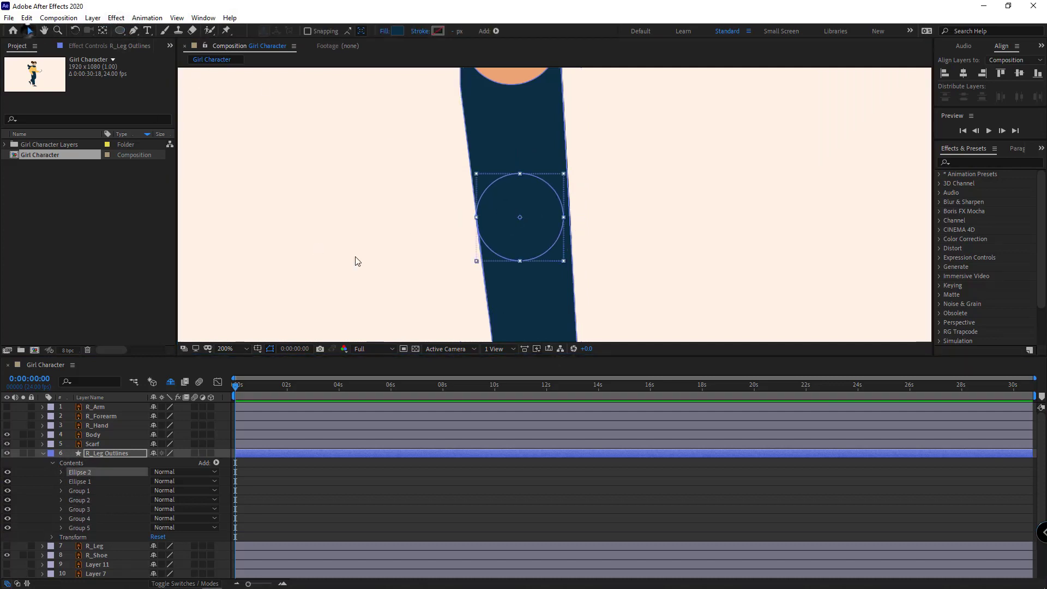
# - Rotate the knee circle to match the leg's slant and enlarge its ellipse size to touch both trouser edges
pyautogui.press('.')
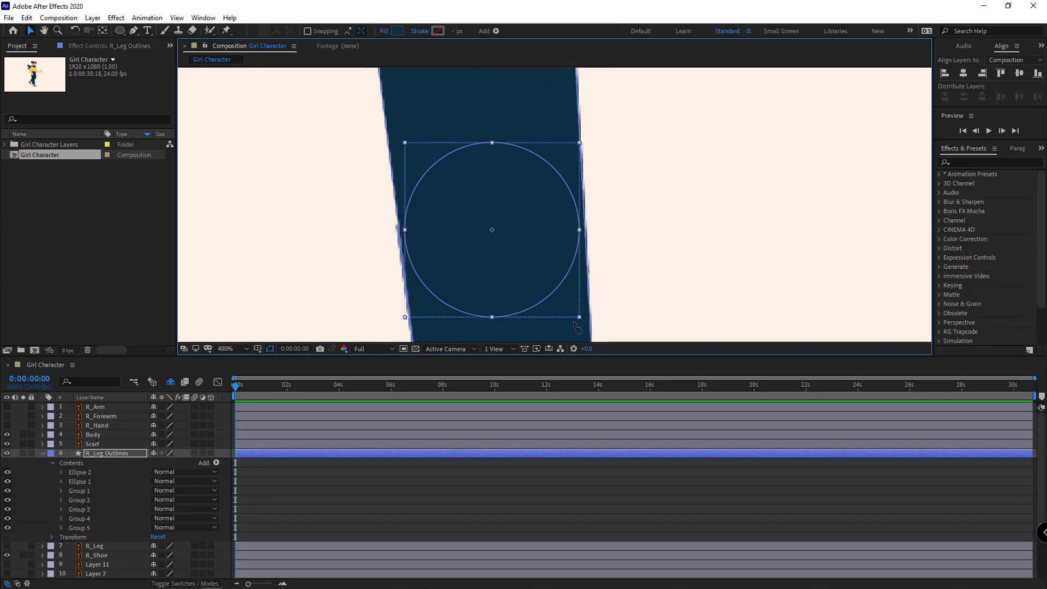
pyautogui.moveTo(575, 327)
pyautogui.mouseDown()
pyautogui.moveTo(574, 314)
pyautogui.moveTo(580, 322)
pyautogui.mouseUp()
pyautogui.click(61, 473)
pyautogui.click(71, 481)
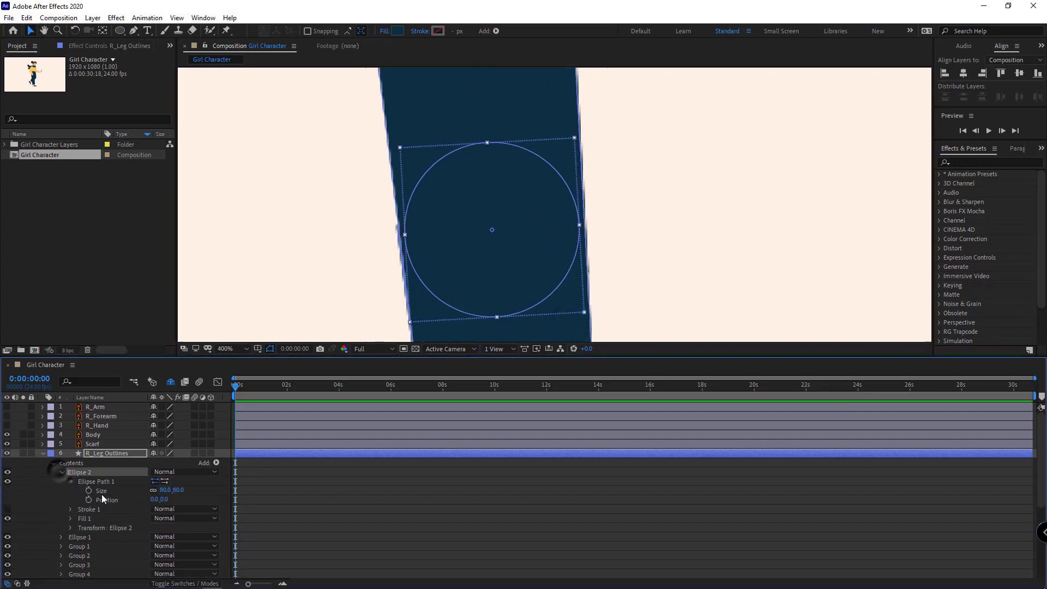
pyautogui.moveTo(166, 491); pyautogui.dragTo(169, 491)
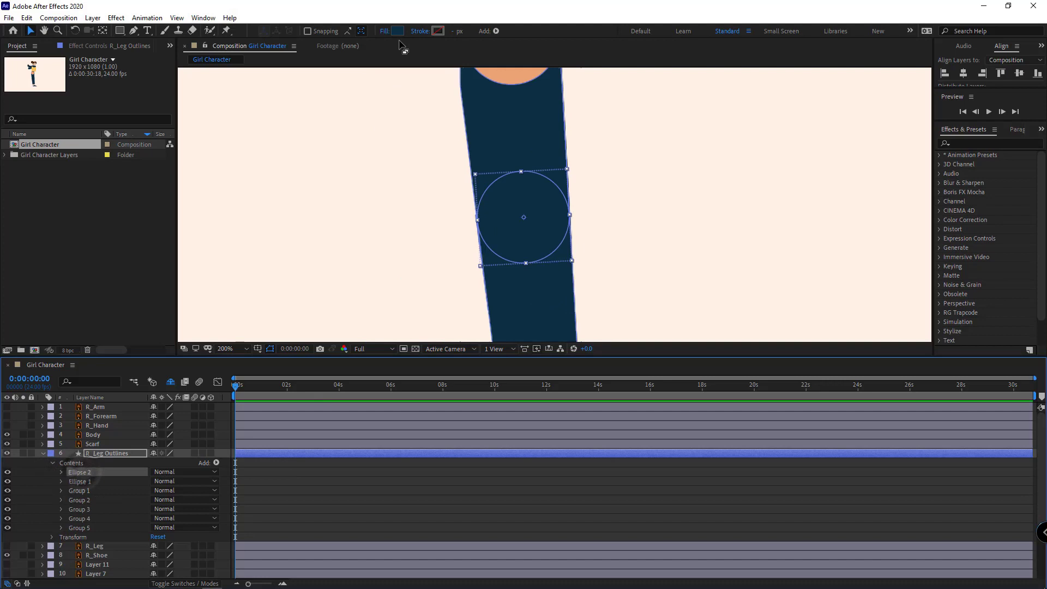
# - Fill the knee circle with the same orange as the thigh circle
pyautogui.click(398, 32)
pyautogui.click(270, 120)
pyautogui.click(501, 75)
pyautogui.click(276, 67)
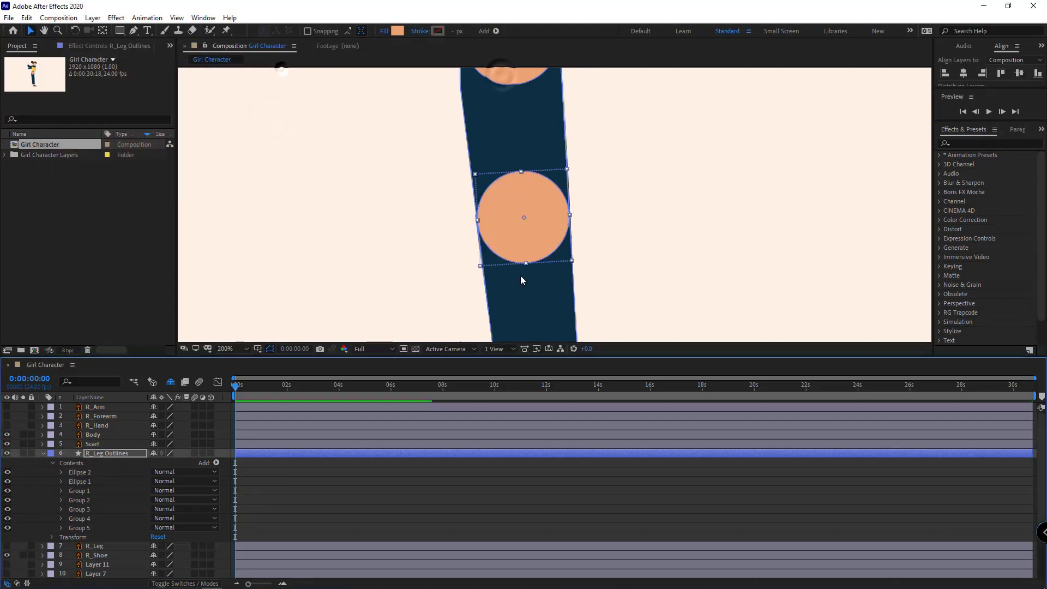
# - Draw a small orange circle in R_Leg Outlines and centre it over the ankle
pyautogui.moveTo(520, 276); pyautogui.dragTo(522, 139)
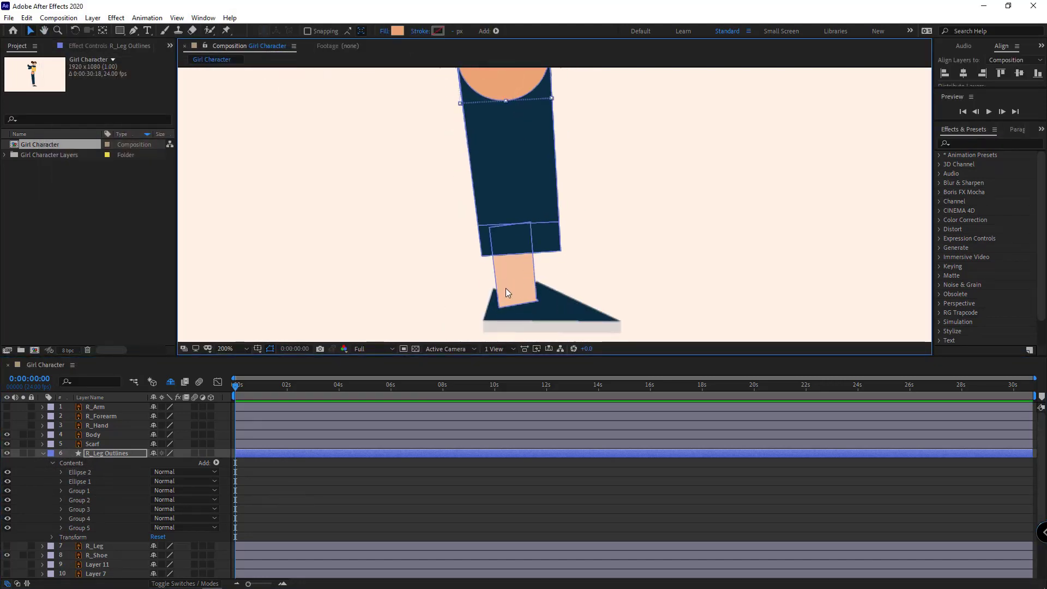
pyautogui.scroll(4, 510, 283)
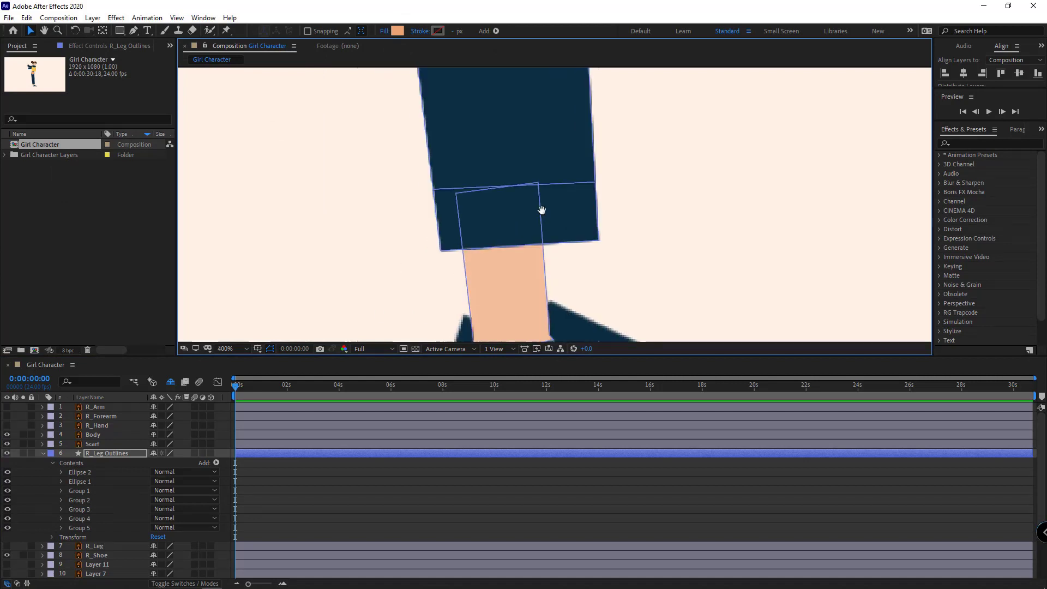
pyautogui.moveTo(120, 30); pyautogui.dragTo(150, 61)
pyautogui.moveTo(531, 271); pyautogui.dragTo(610, 349)
pyautogui.press('v')
pyautogui.moveTo(509, 284); pyautogui.dragTo(512, 284)
pyautogui.press(',')
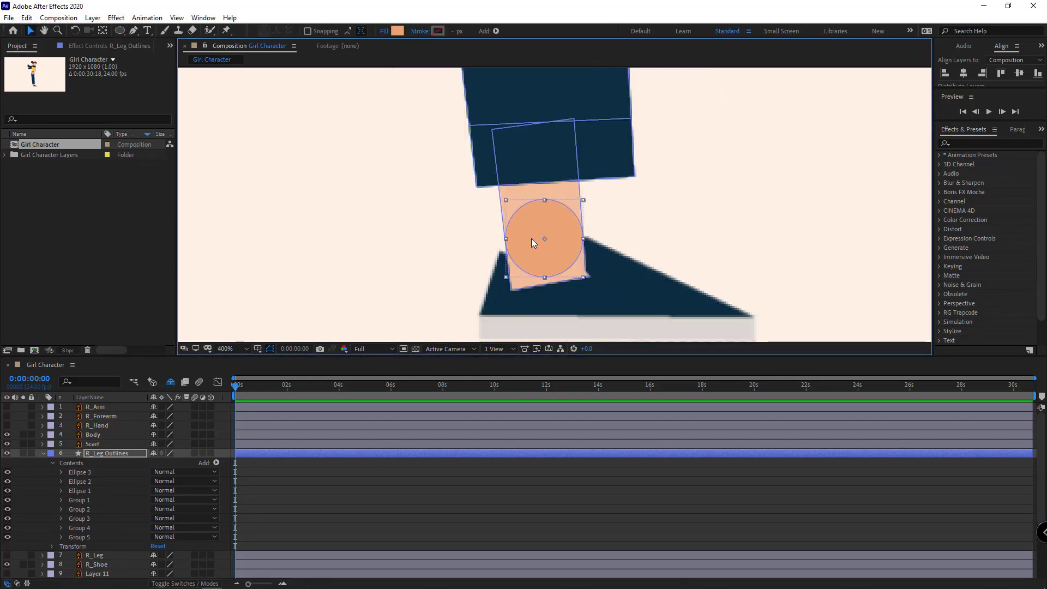
# - Rename Ellipse 1 as Thigh, Ellipse 2 as Elbow and Ellipse 3 as Ankel
pyautogui.click(83, 492)
pyautogui.press('Return')
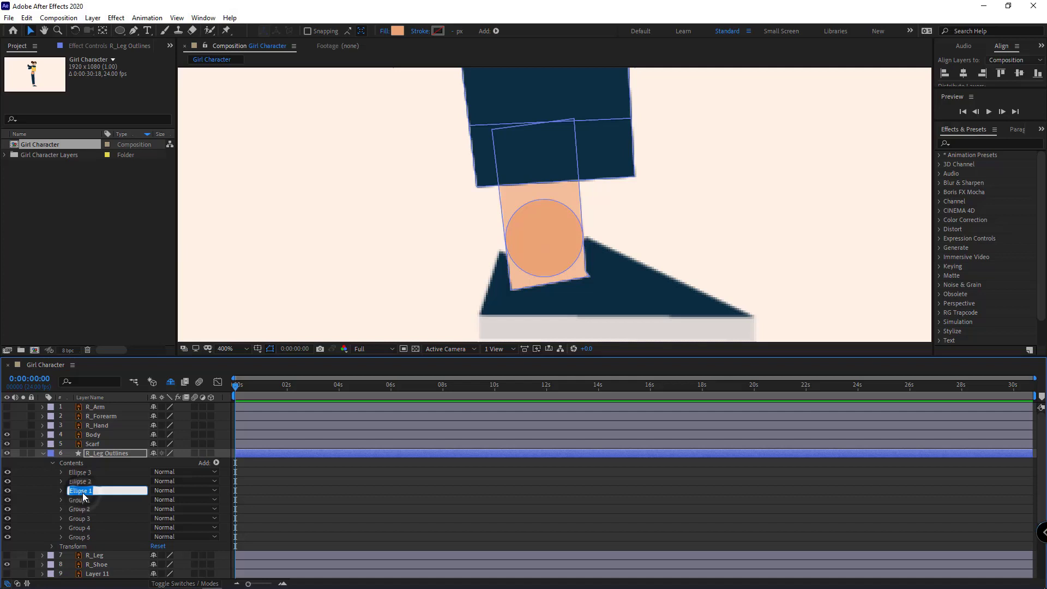
pyautogui.write('Thigh')
pyautogui.click(80, 483)
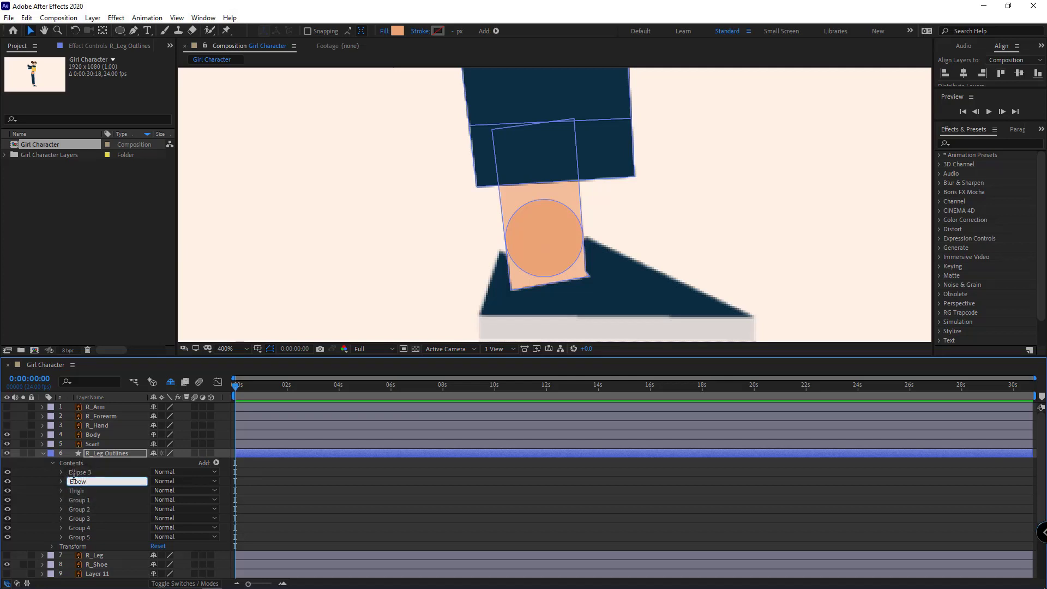
pyautogui.click(80, 472)
pyautogui.press('Return')
pyautogui.write('Ankel')
pyautogui.click(437, 328)
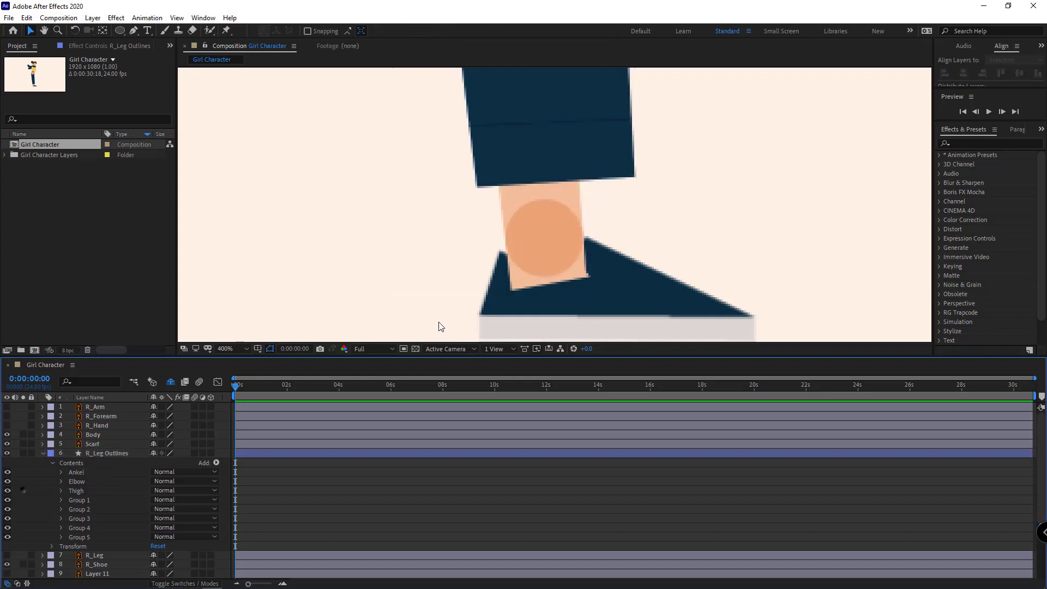
# - Collapse the R_Leg Outlines layer and duplicate it twice
pyautogui.scroll(-5, 545, 221)
pyautogui.scroll(2, 545, 221)
pyautogui.click(107, 454)
pyautogui.click(43, 453)
pyautogui.hotkey('ctrl', 'd')
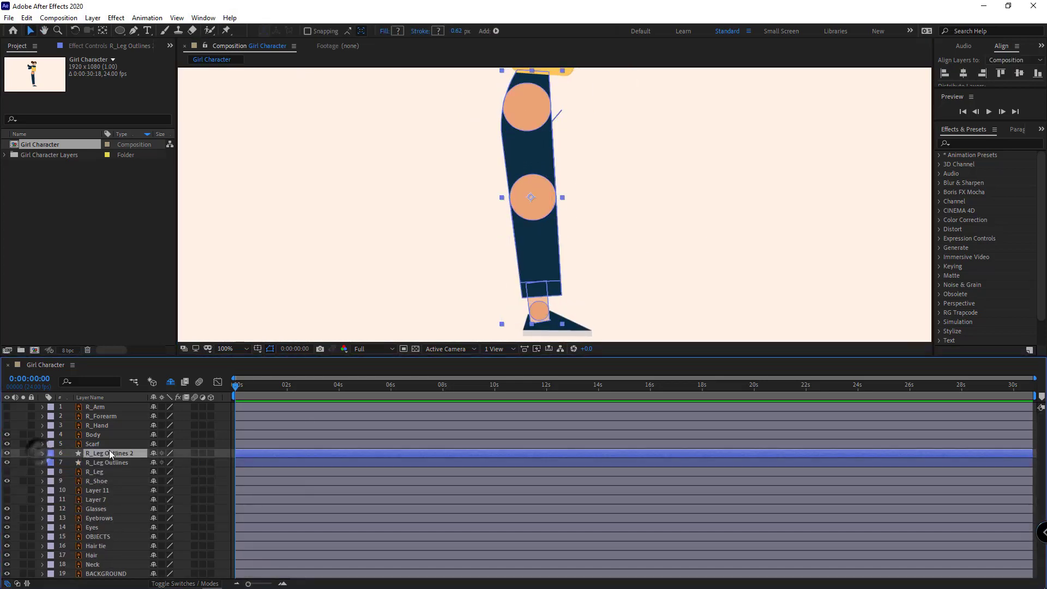
pyautogui.hotkey('ctrl', 'd')
# - Rename the three leg outline layers, from lowest to highest, as R_Thigh, R_Shin and R_Foot
pyautogui.click(104, 473)
pyautogui.press('Return')
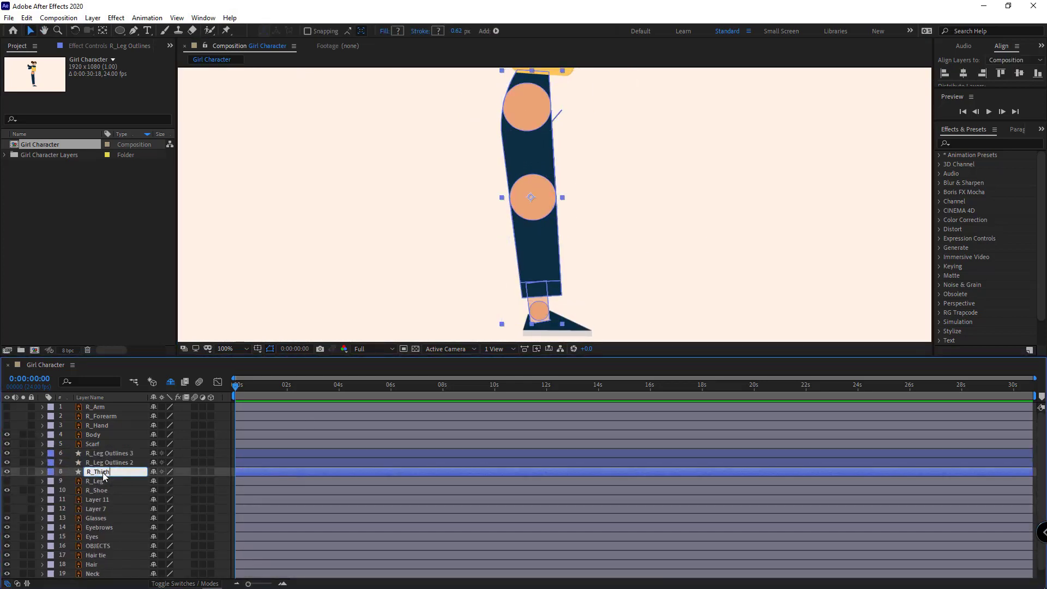
pyautogui.click(105, 462)
pyautogui.press('Return')
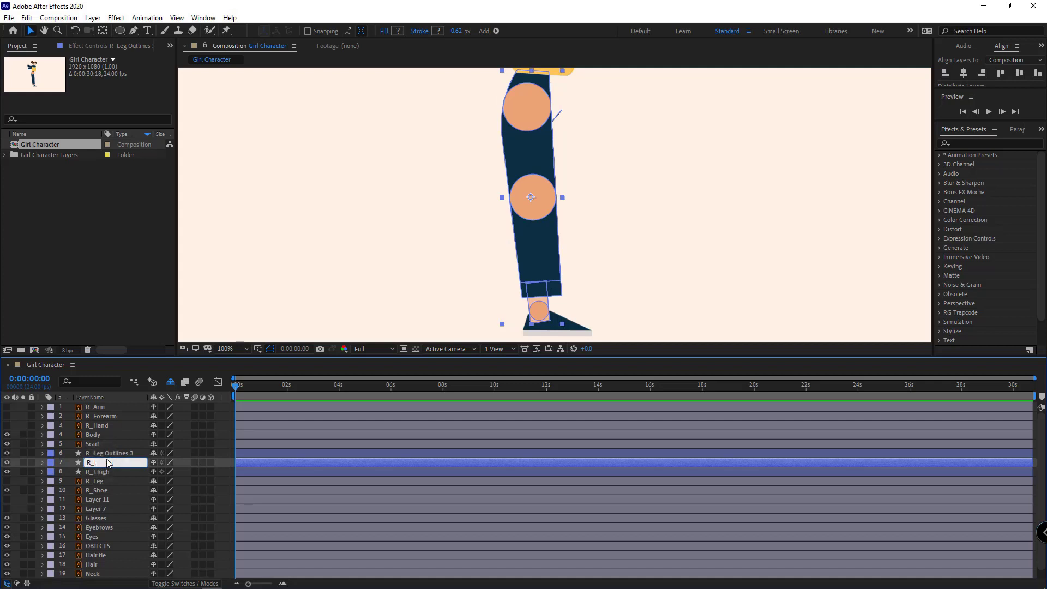
pyautogui.click(112, 454)
pyautogui.press('Return')
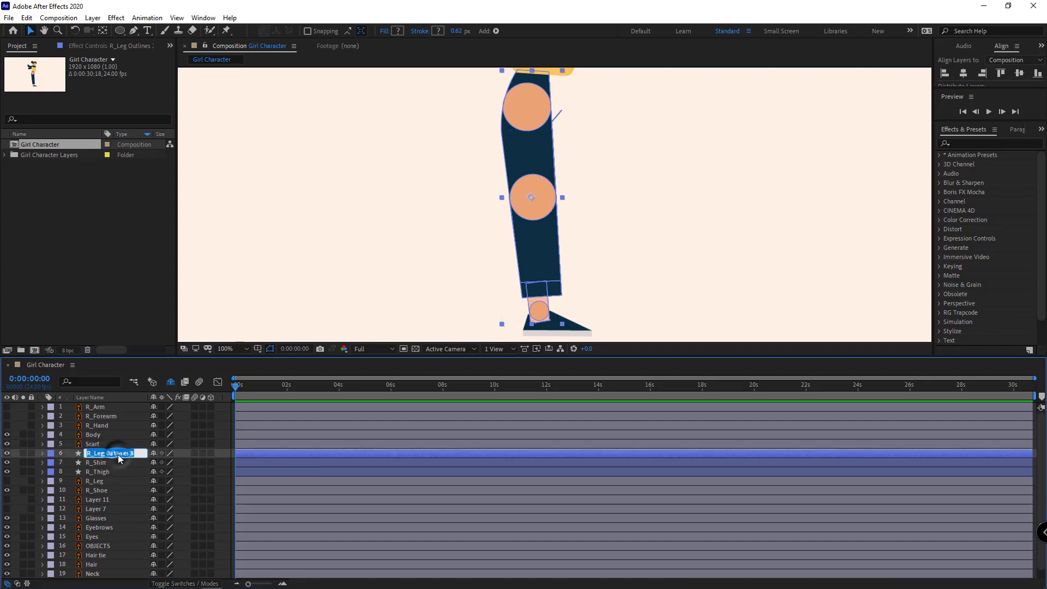
pyautogui.write('R_Leg Out')
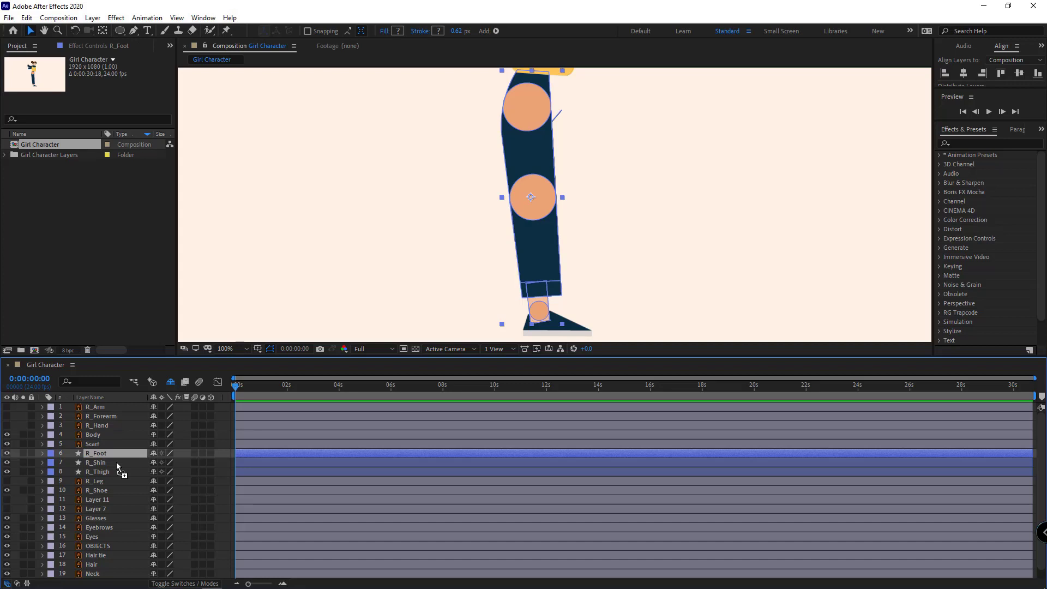
# - Reorder the leg layers as R_Thigh, R_Shin, R_Foot, and isolate R_Thigh by hiding the other two and soloing it
pyautogui.moveTo(117, 463); pyautogui.dragTo(111, 476)
pyautogui.moveTo(98, 453); pyautogui.dragTo(103, 469)
pyautogui.moveTo(7, 472); pyautogui.dragTo(7, 463)
pyautogui.click(23, 454)
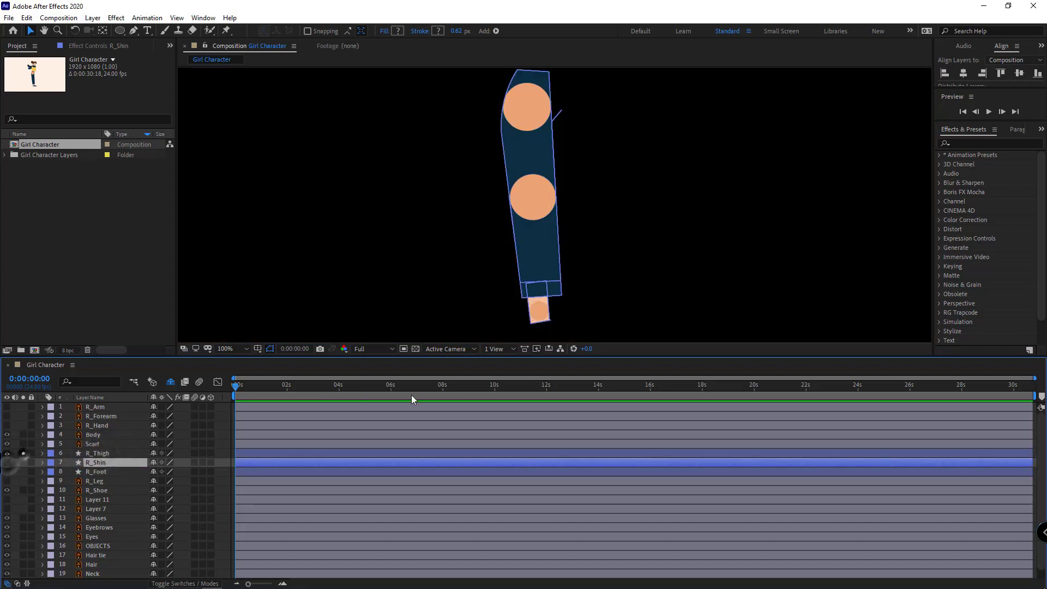
# - Delete the Ankel circle, Group 2 and the ankle skin's Group 5 from the R_Thigh layer's contents
pyautogui.click(43, 453)
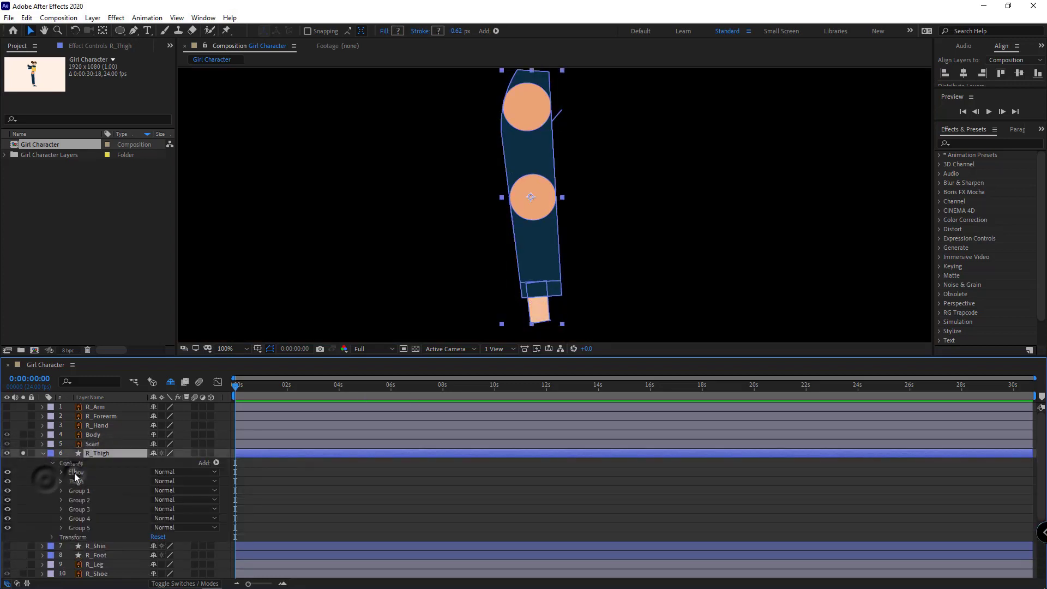
pyautogui.press('g')
pyautogui.click(95, 492)
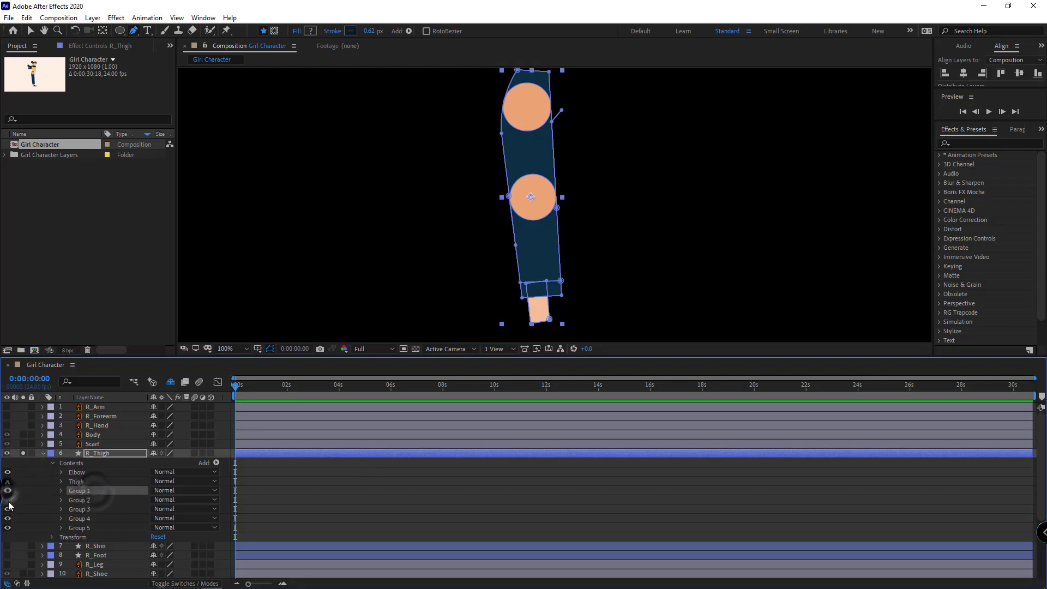
pyautogui.click(86, 501)
pyautogui.press('Delete')
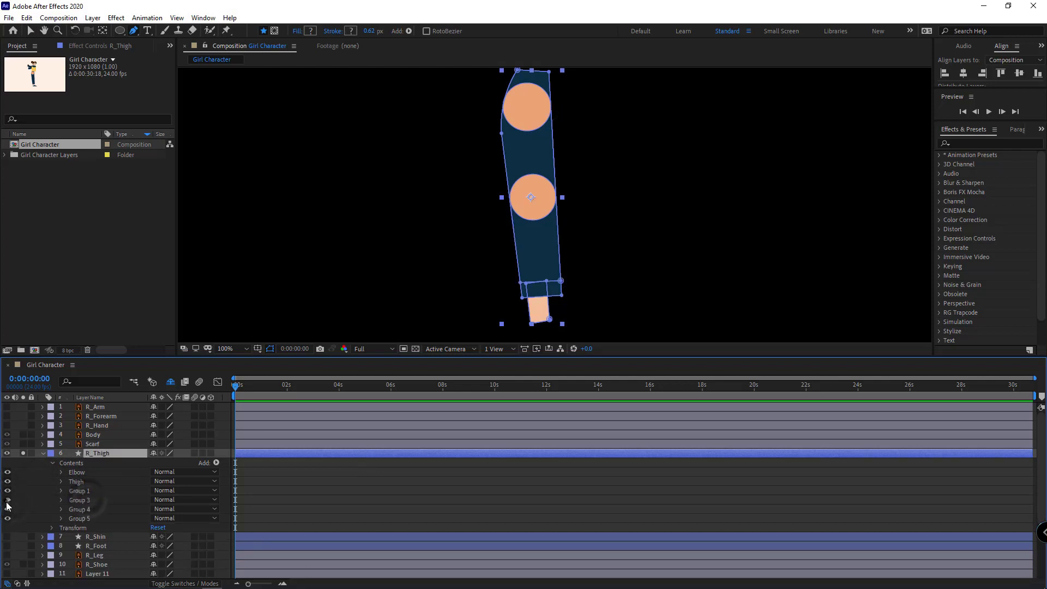
pyautogui.click(8, 509)
pyautogui.click(8, 510)
pyautogui.click(87, 517)
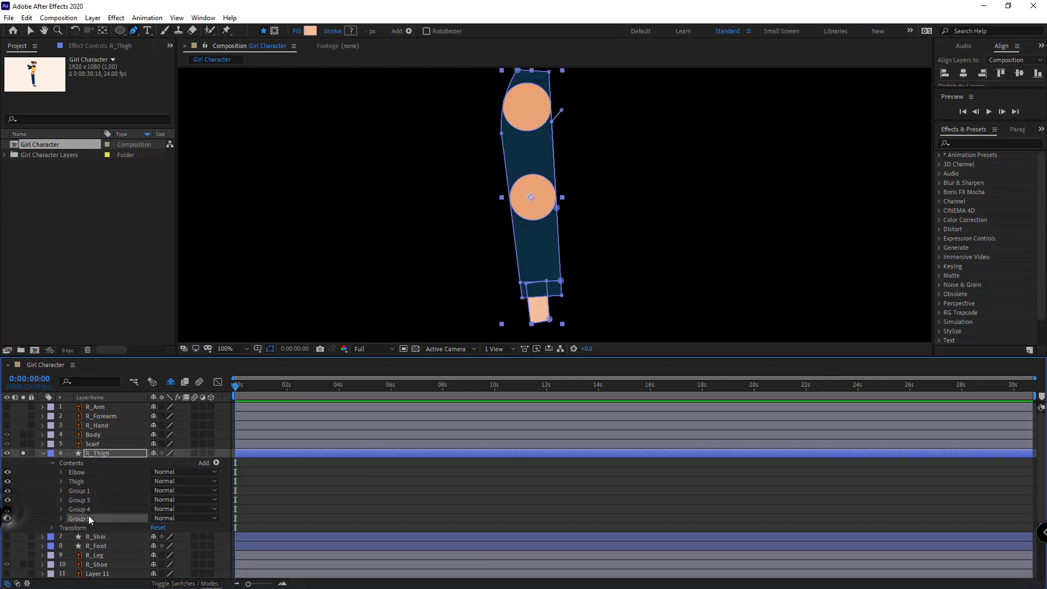
pyautogui.press('Delete')
# - Add path points to the R_Thigh trouser outline where it meets both sides of the knee circle
pyautogui.press('.')
pyautogui.press('.')
pyautogui.press(',')
pyautogui.press(',')
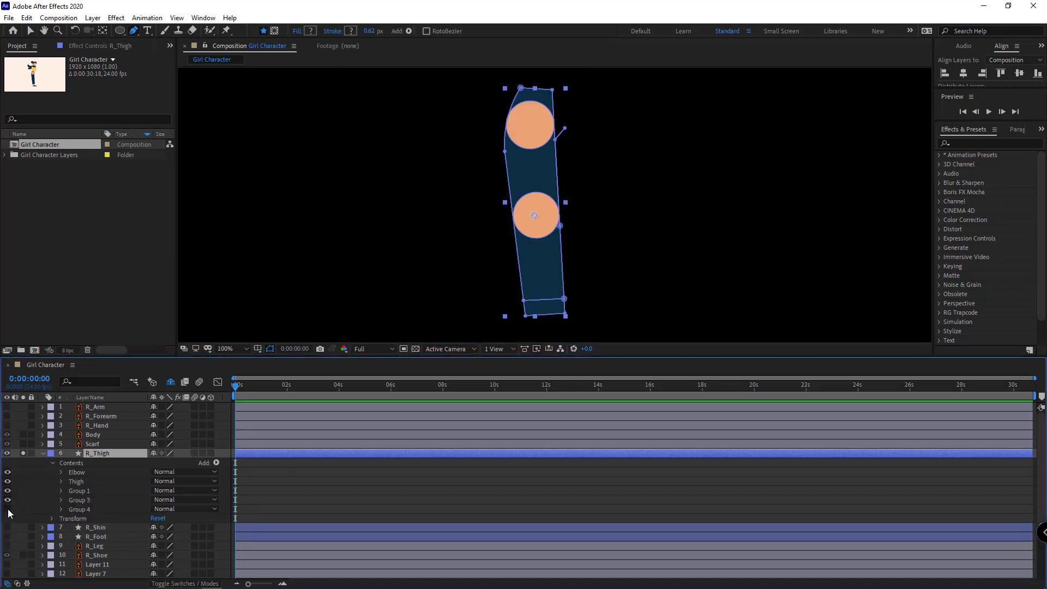
pyautogui.press('.')
pyautogui.press('.')
pyautogui.press('.')
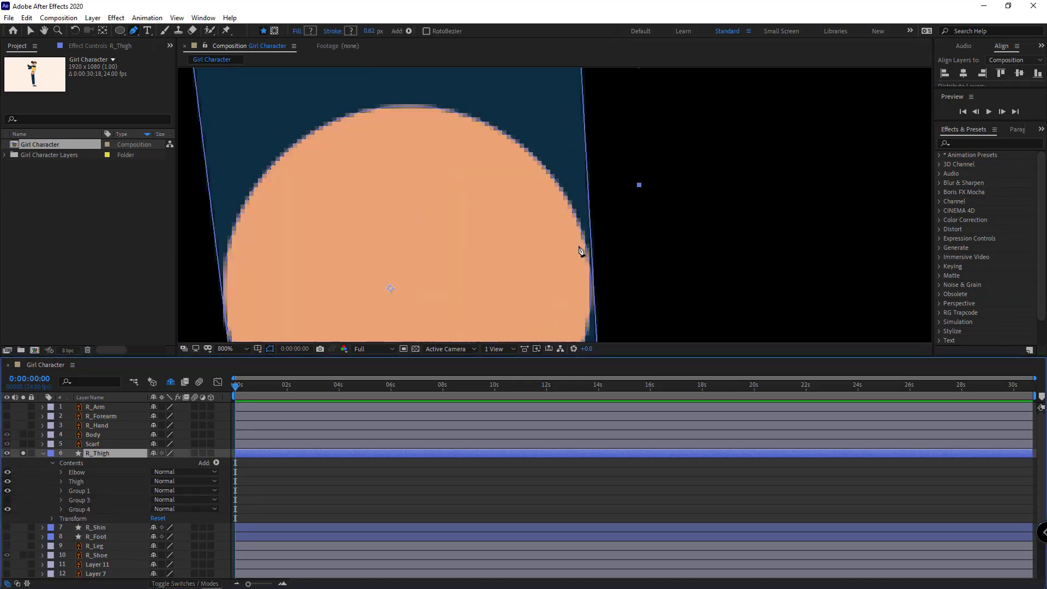
pyautogui.click(594, 280)
pyautogui.moveTo(274, 305); pyautogui.dragTo(480, 243)
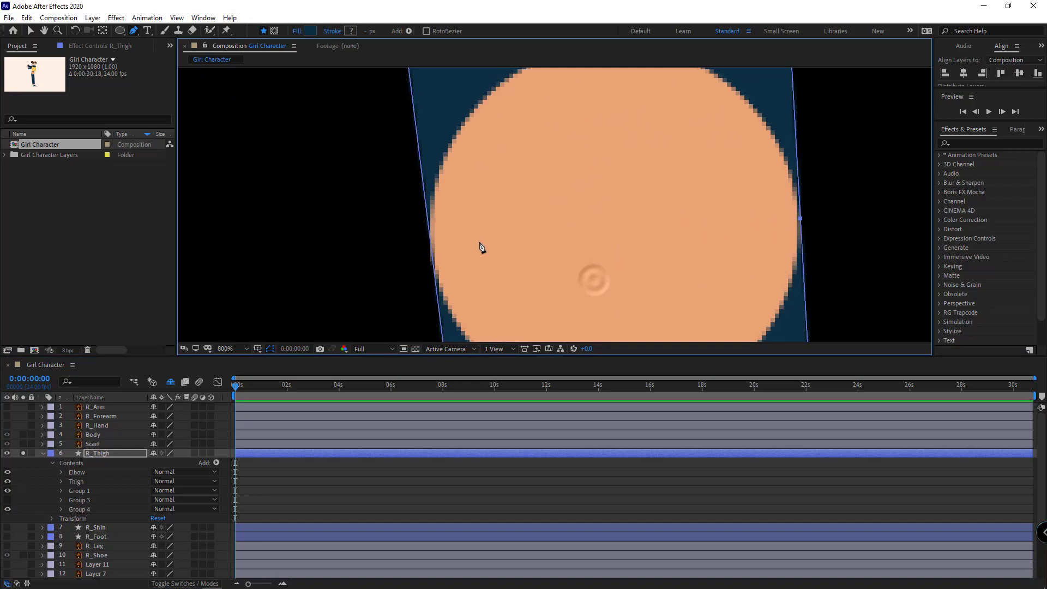
# - Delete the trouser outline points below the knee circle and the hem's Group 1 from R_Thigh
pyautogui.press(',')
pyautogui.press(',')
pyautogui.press(',')
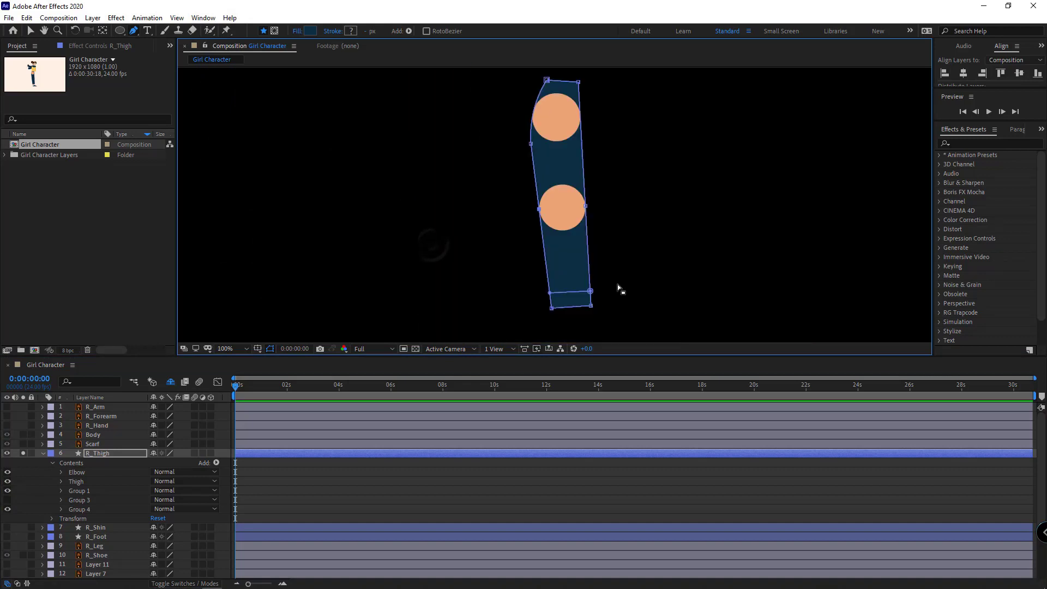
pyautogui.press('Delete')
pyautogui.click(79, 491)
pyautogui.press('Delete')
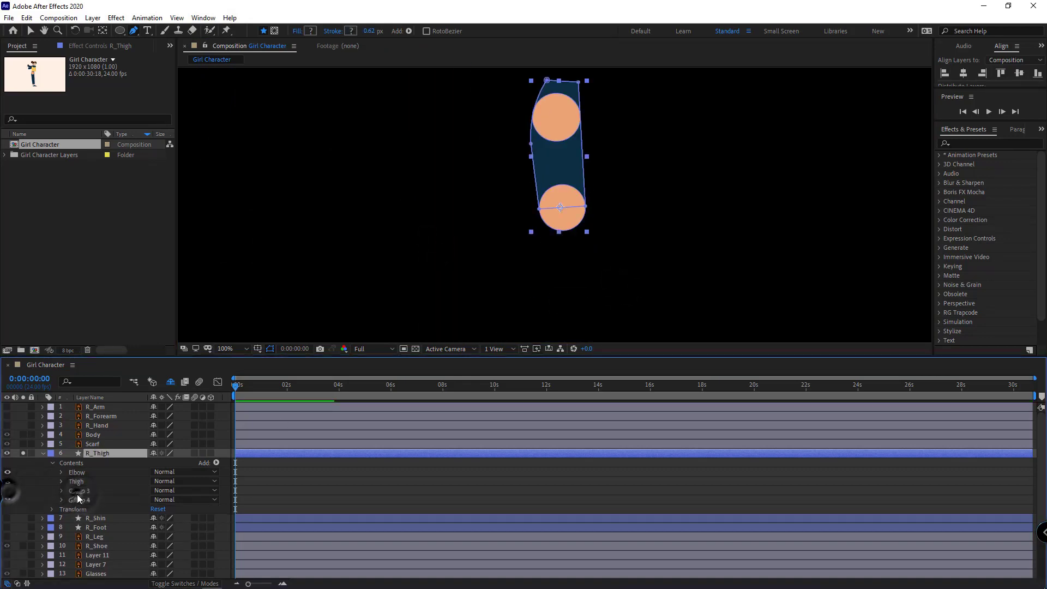
# - Add path points where the trouser outline meets both sides of the hip circle, and delete the outline points above them
pyautogui.scroll(2, 575, 227)
pyautogui.scroll(-1, 573, 225)
pyautogui.moveTo(534, 158); pyautogui.dragTo(506, 340)
pyautogui.scroll(1, 518, 234)
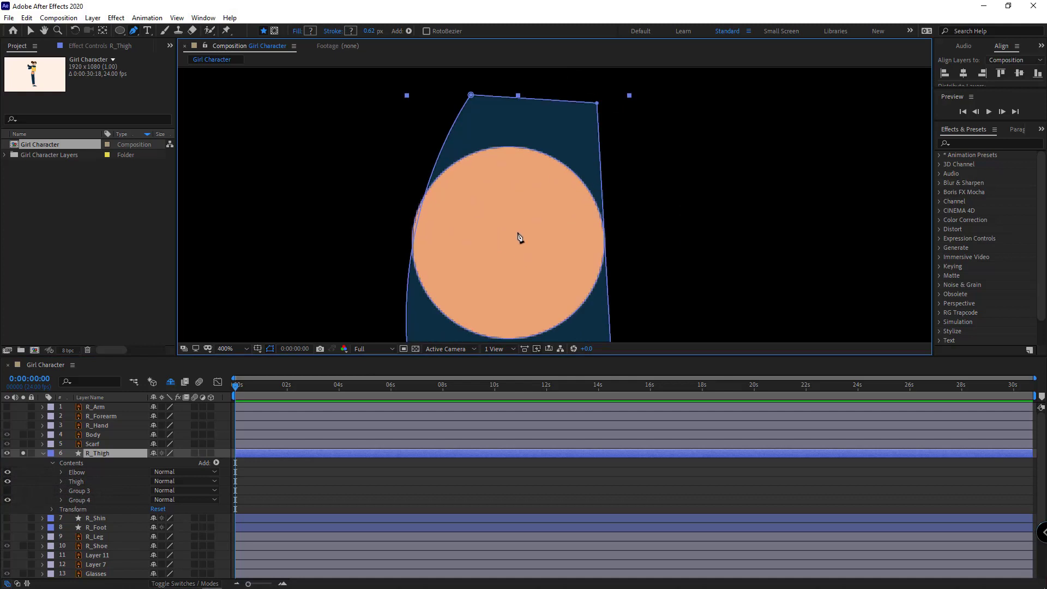
pyautogui.click(606, 246)
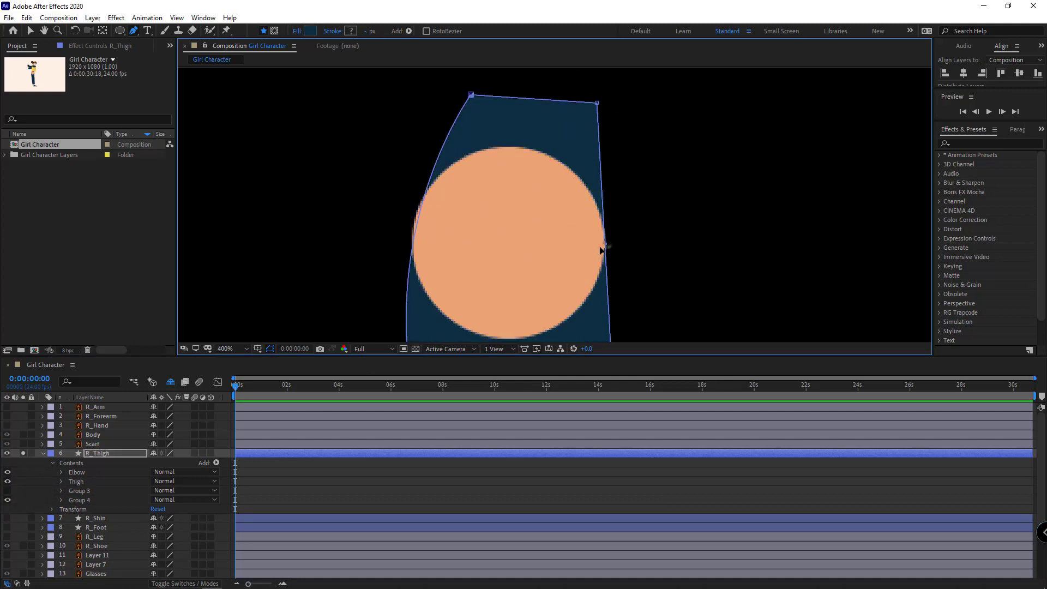
pyautogui.click(417, 226)
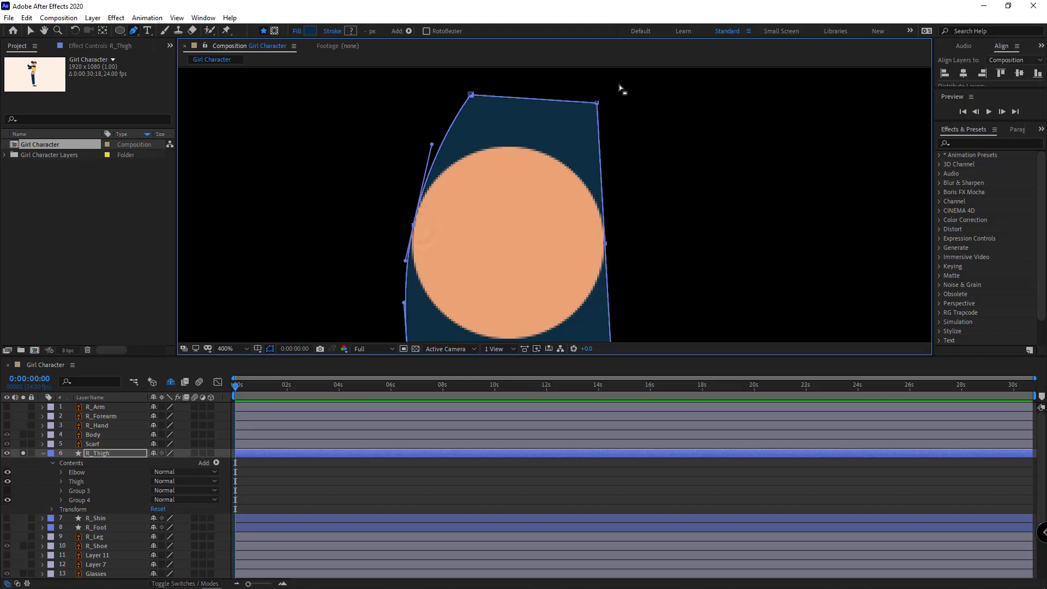
pyautogui.moveTo(620, 85); pyautogui.dragTo(448, 218)
pyautogui.press('Delete')
pyautogui.click(413, 225)
pyautogui.click(303, 362)
pyautogui.press('/')
# - Hide the Elbow circle and show Group 3 in the R_Thigh contents
pyautogui.click(82, 473)
pyautogui.click(7, 473)
pyautogui.click(9, 492)
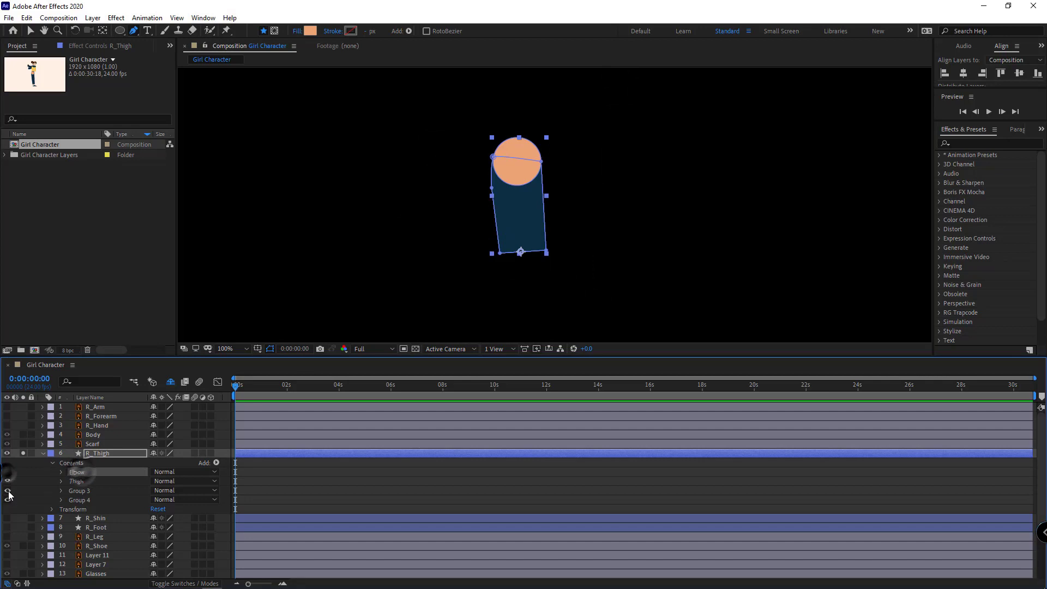
pyautogui.scroll(1, 537, 310)
pyautogui.moveTo(538, 310); pyautogui.dragTo(537, 220)
pyautogui.scroll(1, 537, 219)
pyautogui.click(519, 205)
pyautogui.click(522, 254)
pyautogui.scroll(-2, 522, 258)
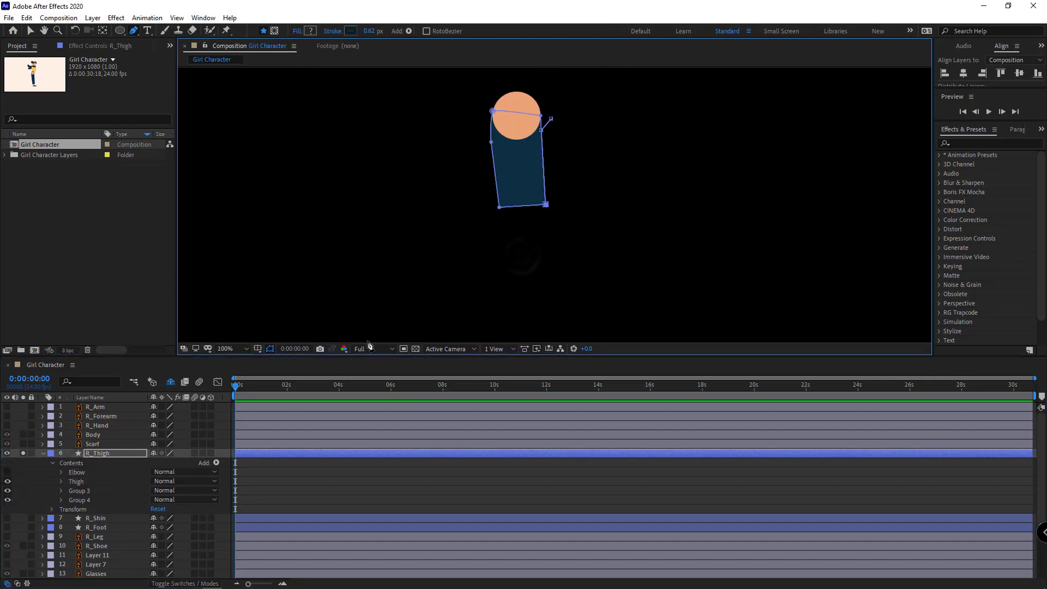
# - Fill R_Thigh's Thigh circle with the trousers' dark blue, 0C2F43, sampled from the leg
pyautogui.click(77, 481)
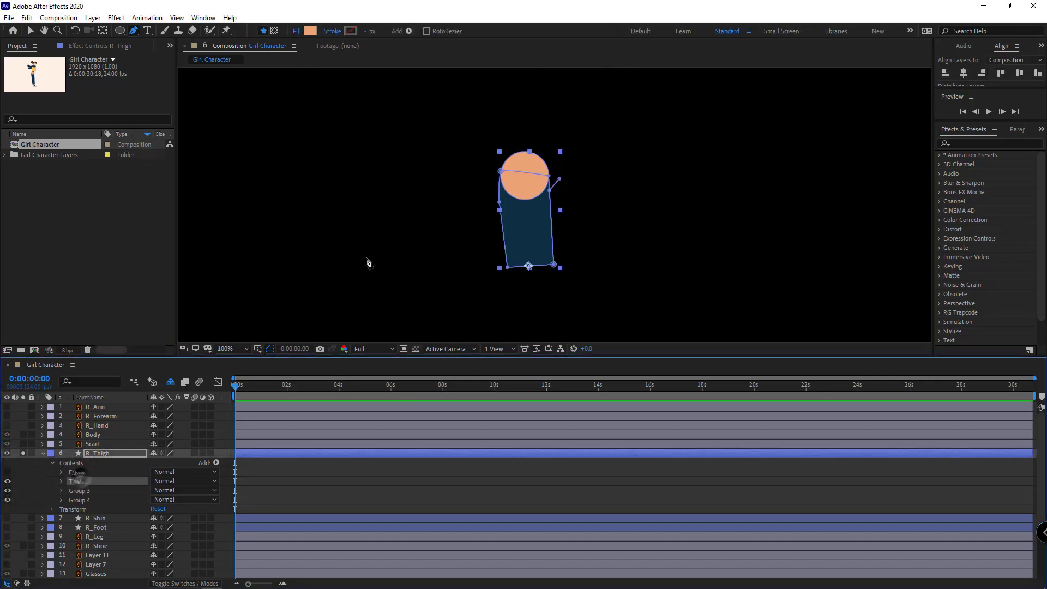
pyautogui.click(310, 31)
pyautogui.click(269, 121)
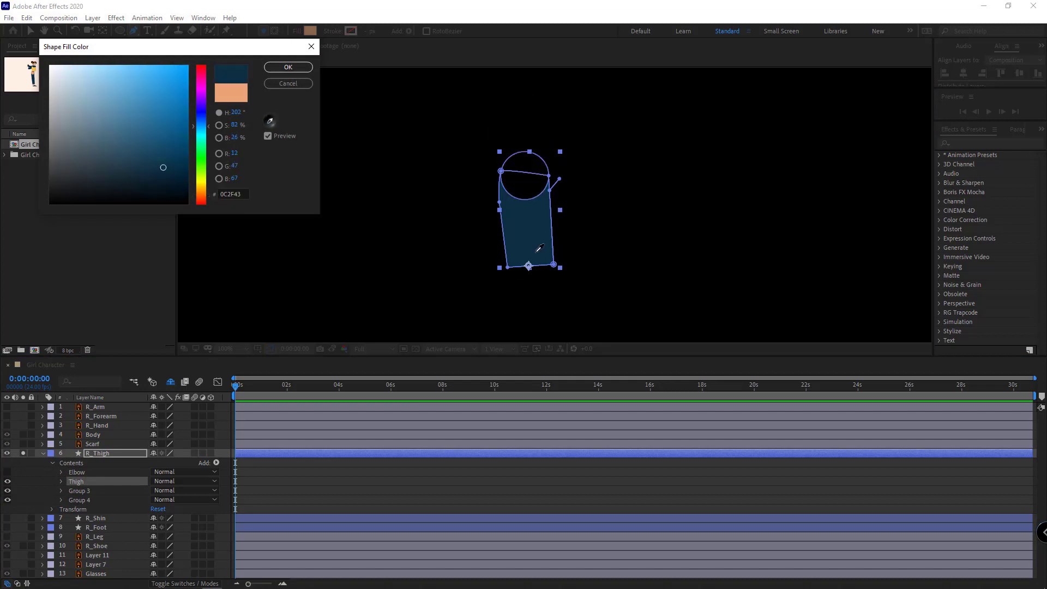
pyautogui.click(539, 248)
pyautogui.click(288, 66)
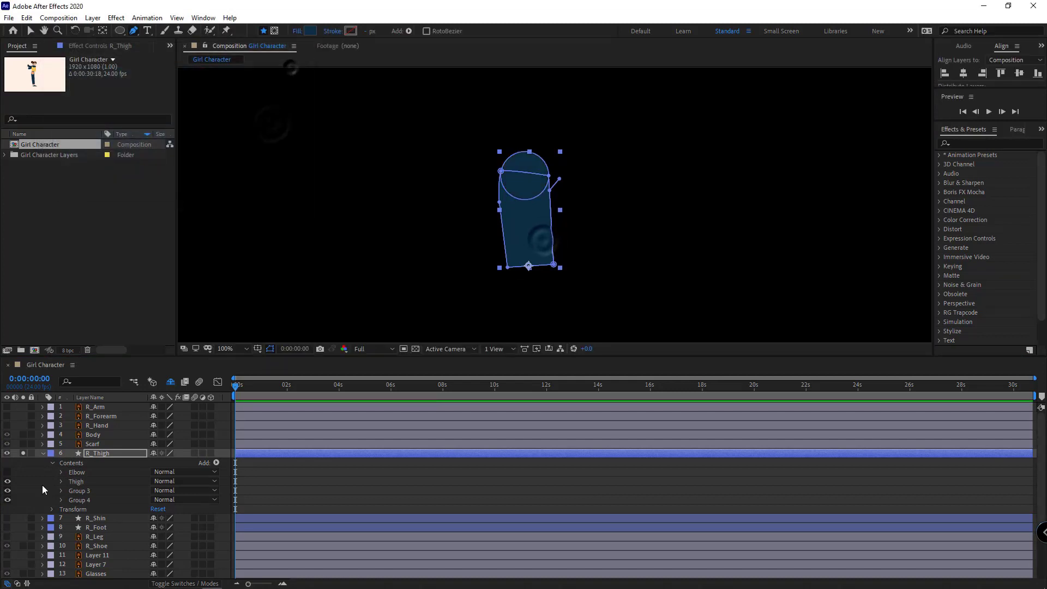
# - Collapse the R_Thigh layer and move the solo from it to R_Shin, selecting R_Shin
pyautogui.click(43, 454)
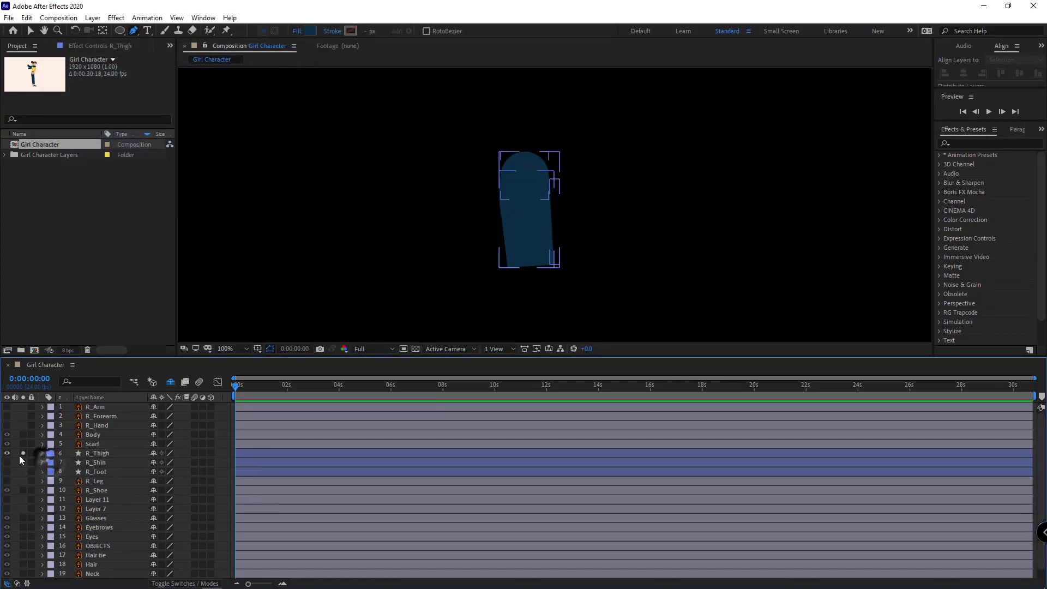
pyautogui.click(23, 453)
pyautogui.click(23, 462)
pyautogui.click(99, 462)
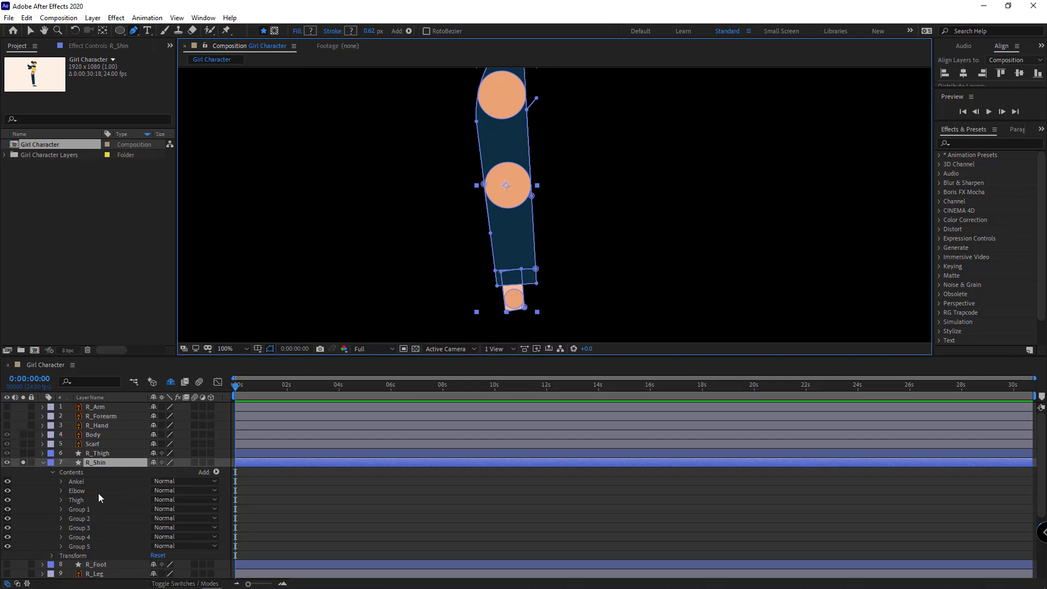
# - Delete the Thigh circle, Group 3 and Group 2 from the R_Shin layer's contents
pyautogui.click(81, 499)
pyautogui.press('Delete')
pyautogui.click(83, 502)
pyautogui.doubleClick(7, 499)
pyautogui.click(8, 518)
pyautogui.click(84, 519)
pyautogui.press('Delete')
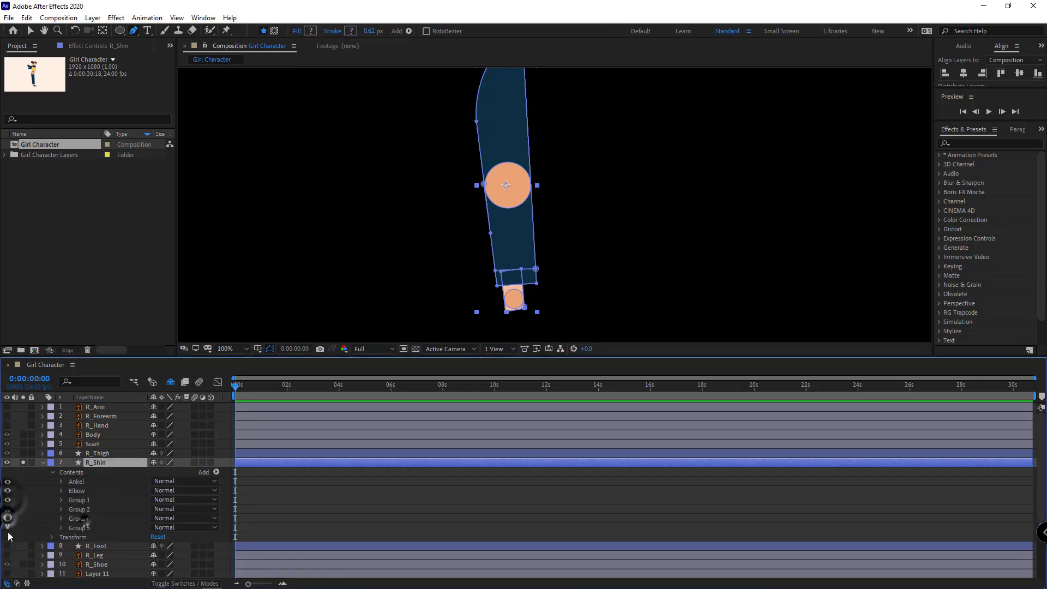
pyautogui.click(79, 509)
pyautogui.press('Delete')
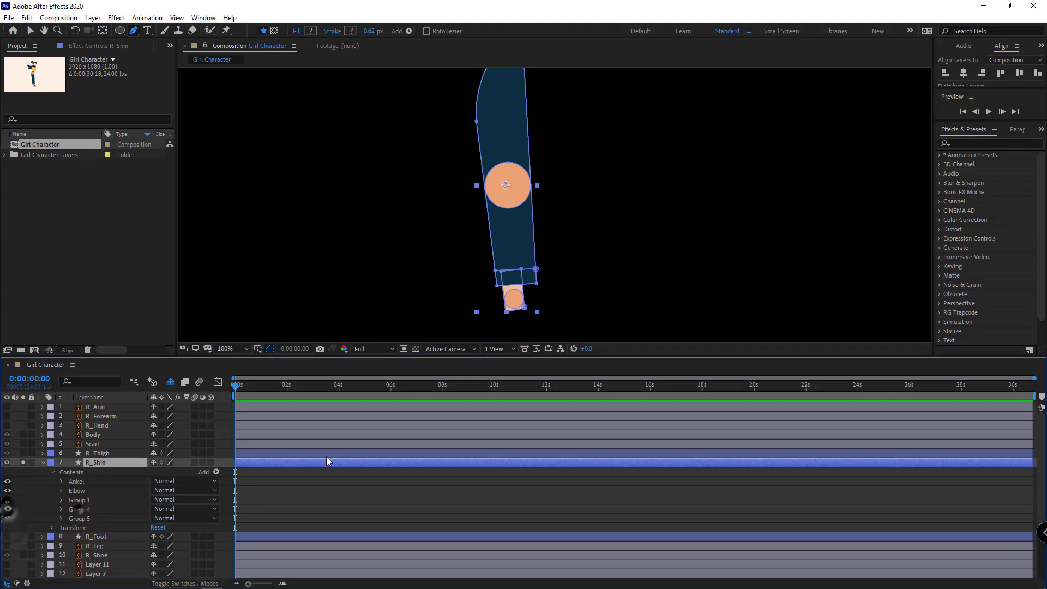
# - Add path points to R_Shin's trouser outline at both sides of the knee circle, and delete the outline points above them
pyautogui.scroll(4, 457, 173)
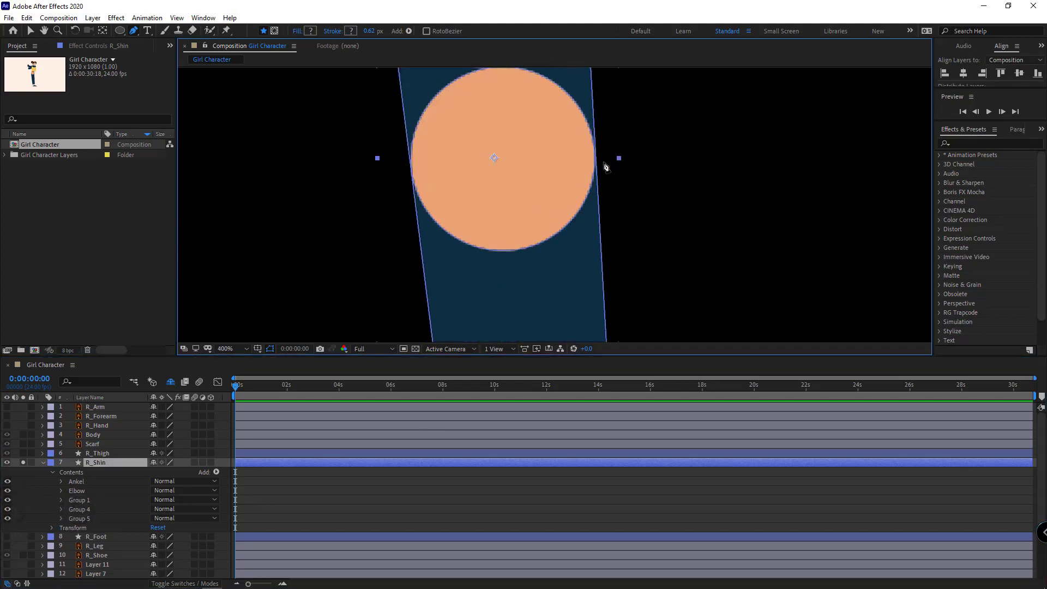
pyautogui.click(412, 173)
pyautogui.moveTo(510, 70); pyautogui.dragTo(517, 238)
pyautogui.scroll(-2, 516, 227)
pyautogui.moveTo(583, 93); pyautogui.dragTo(480, 203)
pyautogui.press('Delete')
pyautogui.scroll(1, 531, 285)
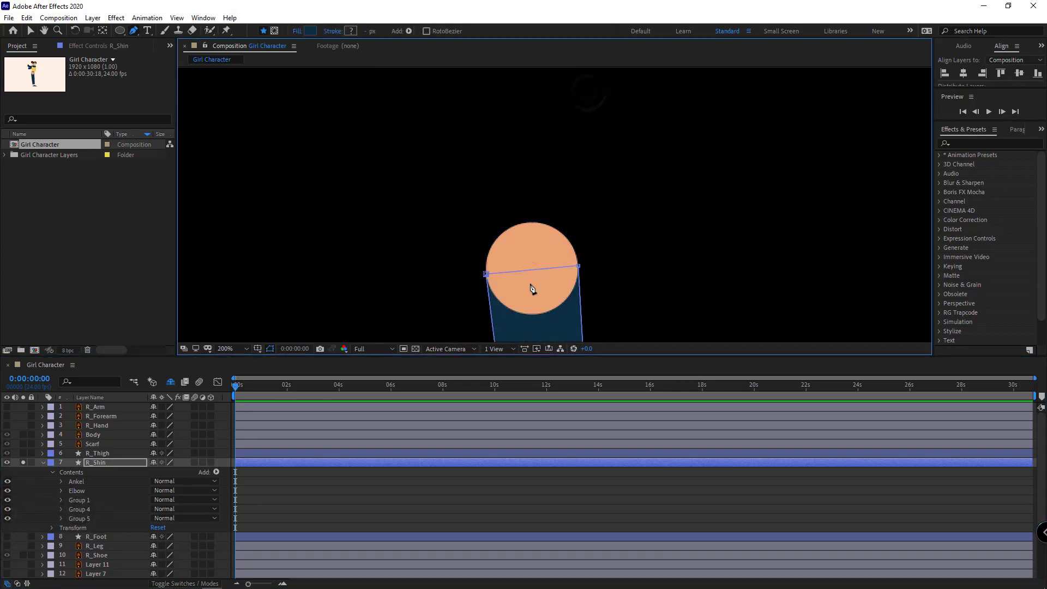
# - Trim R_Shin's ankle skin shape at the middle of the ankle circle by deleting its lowest outline points
pyautogui.moveTo(532, 289); pyautogui.dragTo(585, 214)
pyautogui.scroll(2, 552, 185)
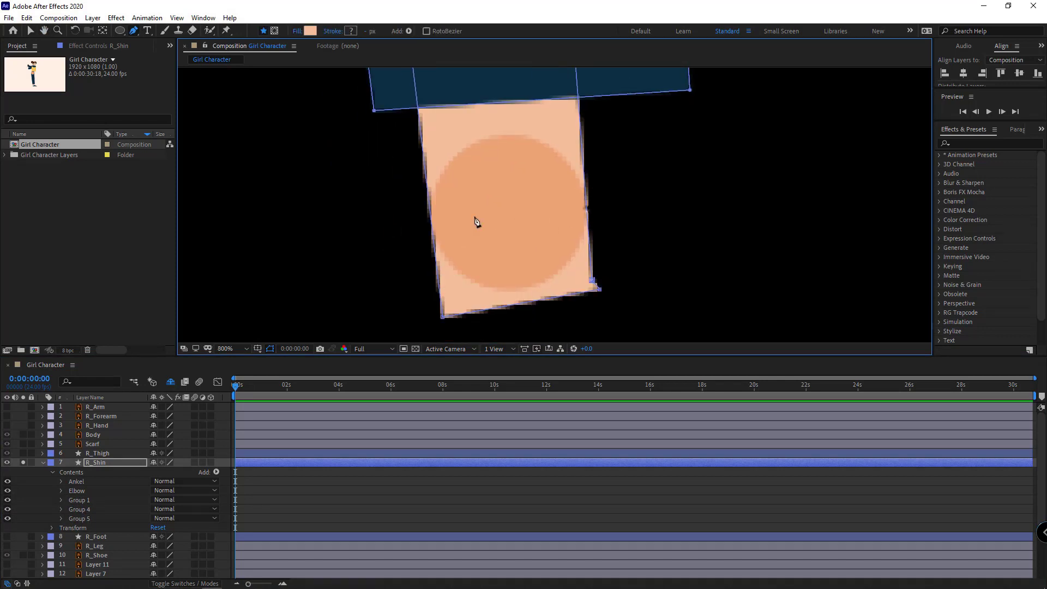
pyautogui.moveTo(420, 328); pyautogui.dragTo(644, 275)
pyautogui.press('Delete')
pyautogui.scroll(-2, 637, 256)
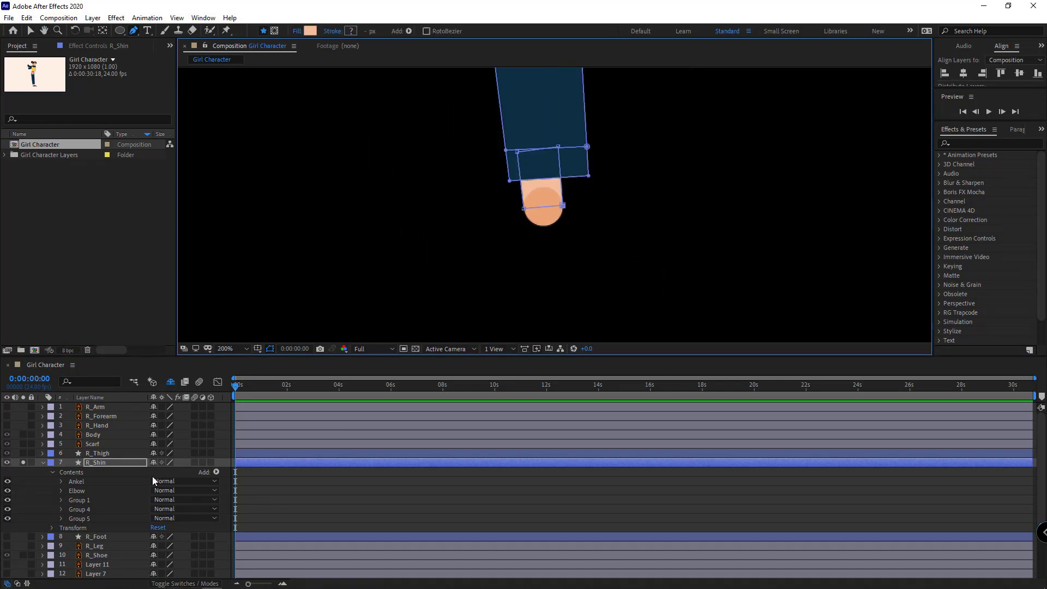
# - Fill R_Shin's Ankel circle with the light skin colour F1BE9B sampled from the ankle
pyautogui.click(37, 497)
pyautogui.click(80, 483)
pyautogui.scroll(-2, 382, 265)
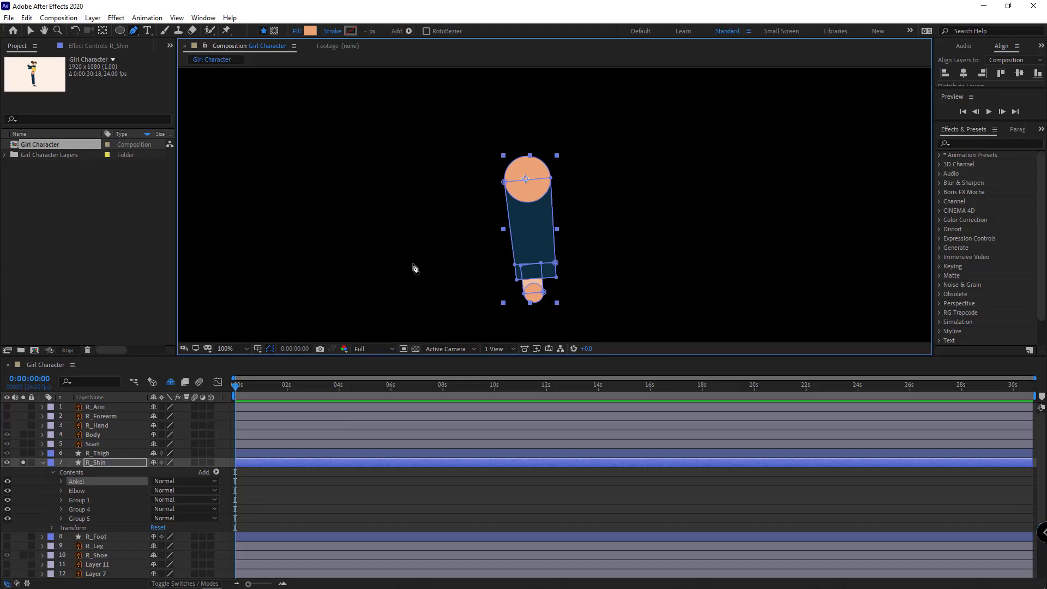
pyautogui.click(310, 31)
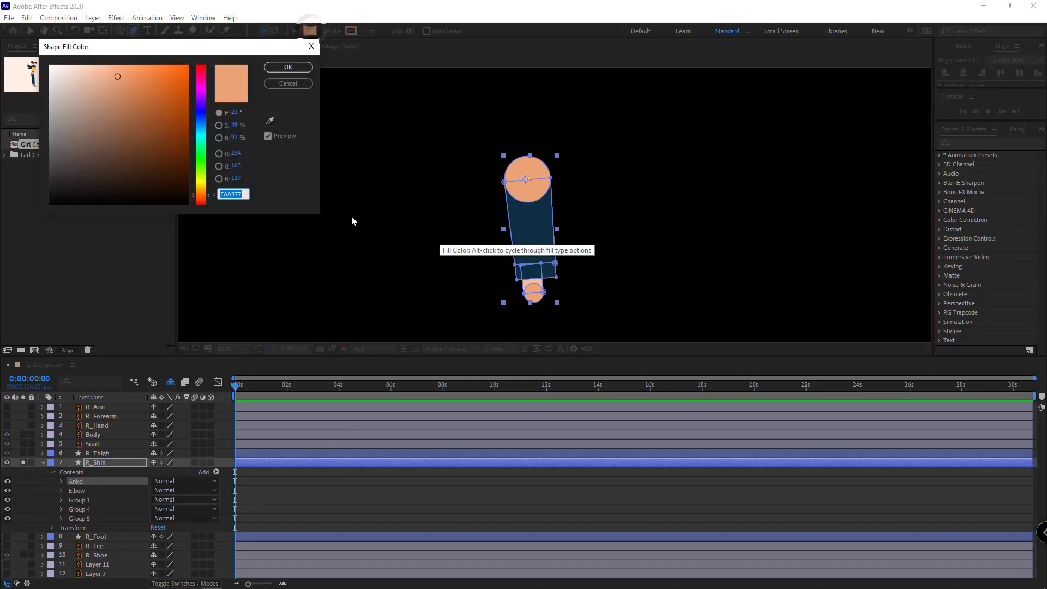
pyautogui.click(543, 282)
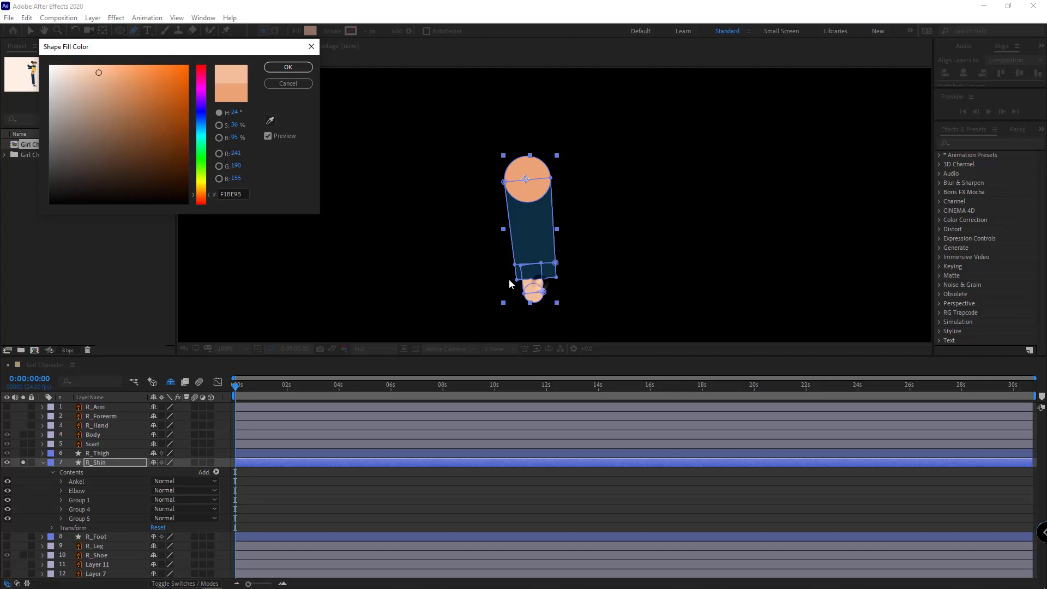
pyautogui.click(288, 67)
# - Fill R_Shin's Elbow circle at the knee with the trousers' dark blue, 0C2F43
pyautogui.press('.')
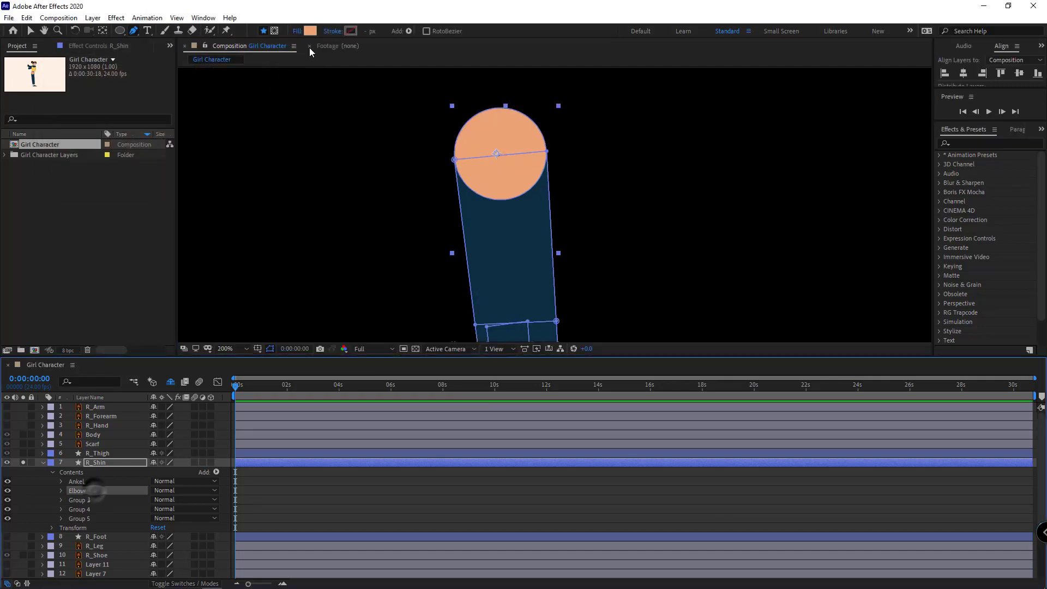
pyautogui.click(309, 30)
pyautogui.click(271, 121)
pyautogui.click(509, 215)
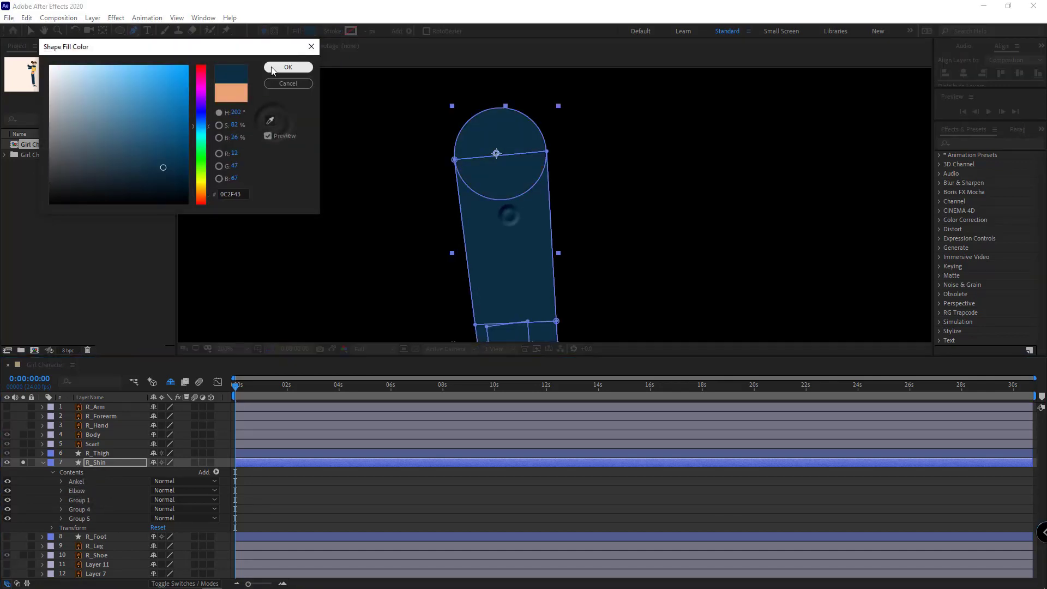
pyautogui.click(281, 66)
# - Collapse and unsolo R_Shin, make R_Foot visible and soloed, and expand R_Foot's contents
pyautogui.click(34, 32)
pyautogui.click(50, 491)
pyautogui.scroll(-1, 455, 283)
pyautogui.click(44, 463)
pyautogui.click(23, 462)
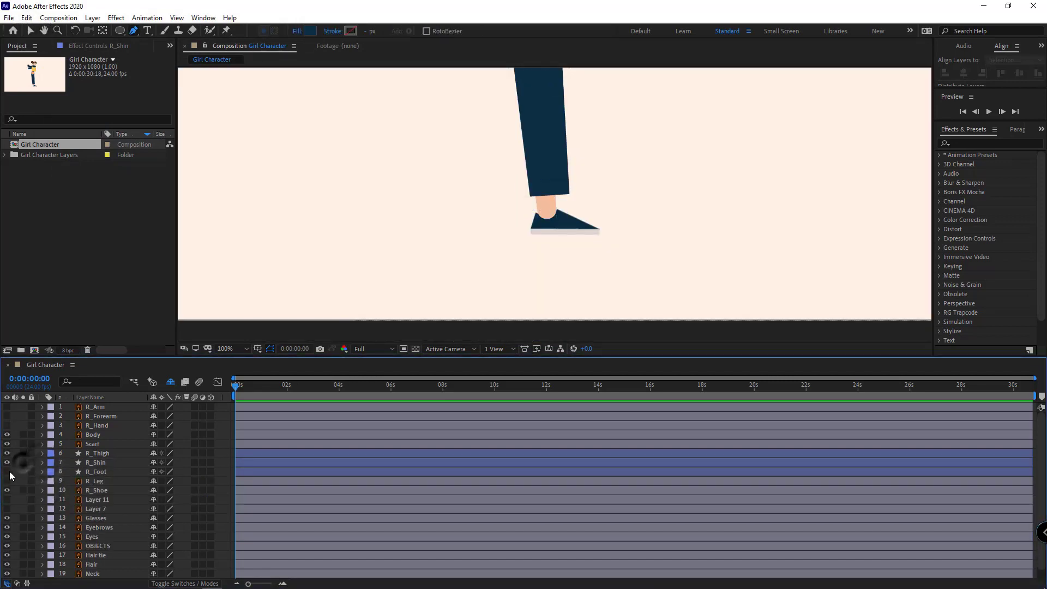
pyautogui.click(7, 472)
pyautogui.click(23, 471)
pyautogui.click(42, 472)
pyautogui.scroll(-1, 72, 462)
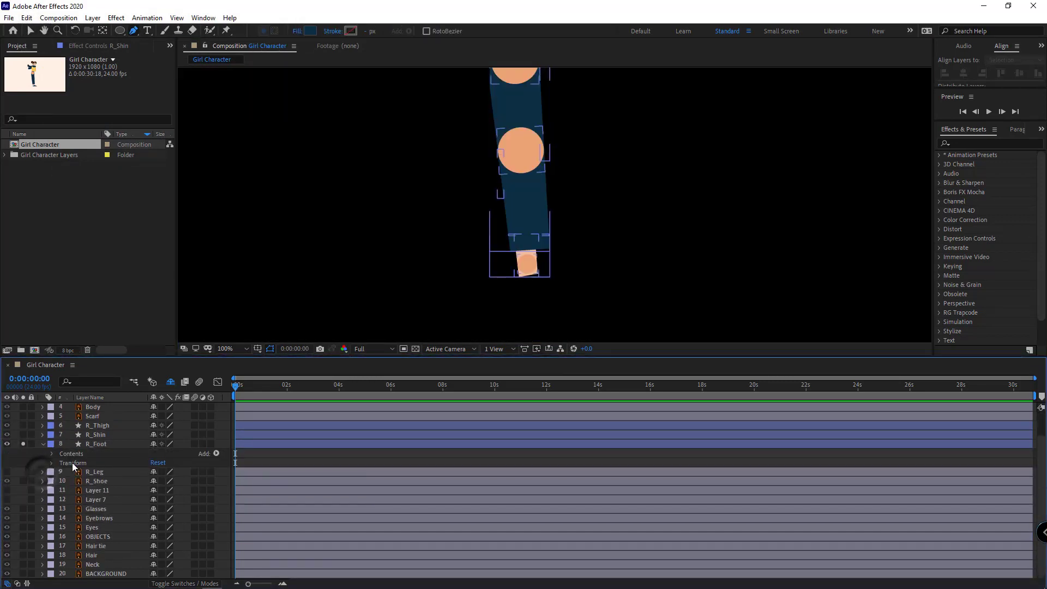
pyautogui.click(52, 454)
# - Delete the Elbow and Thigh circles and Groups 1 to 4 from R_Foot, keeping Ankel and Group 5
pyautogui.moveTo(52, 471); pyautogui.dragTo(77, 483)
pyautogui.press('Delete')
pyautogui.click(84, 509)
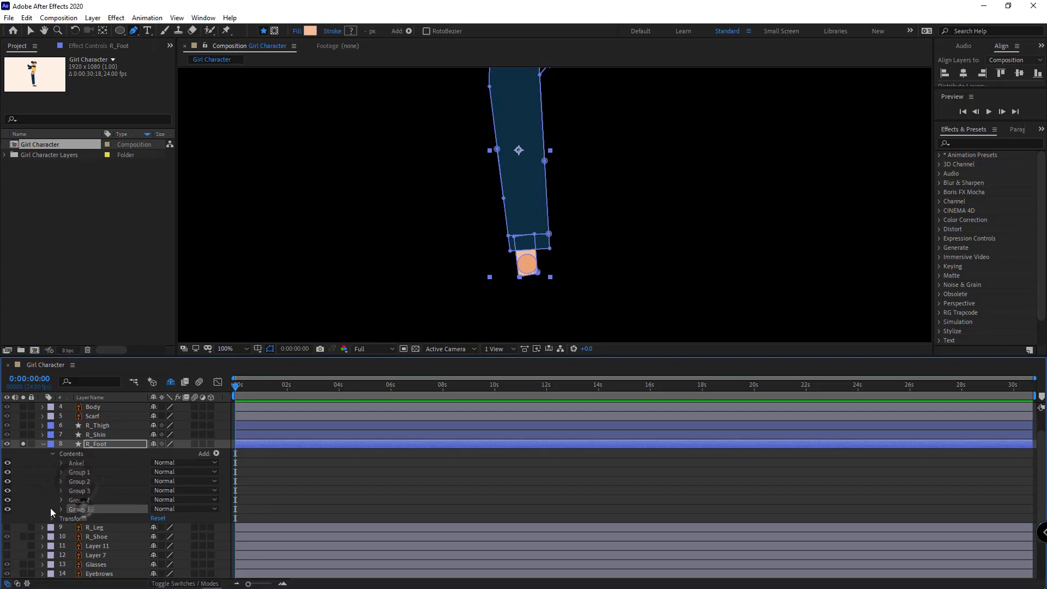
pyautogui.click(7, 509)
pyautogui.click(8, 509)
pyautogui.click(78, 499)
pyautogui.keyDown('shift'); pyautogui.click(77, 472); pyautogui.keyUp('shift')
pyautogui.press('Delete')
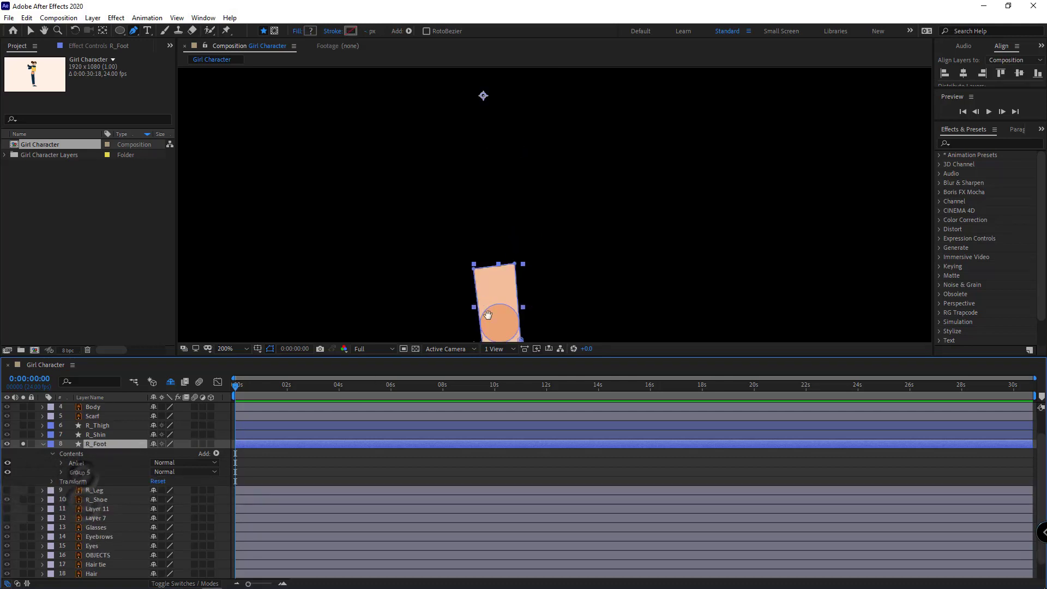
# - Add path points to R_Foot's skin outline at both sides of the ankle circle, and delete the outline points above them
pyautogui.scroll(3, 520, 272)
pyautogui.click(659, 278)
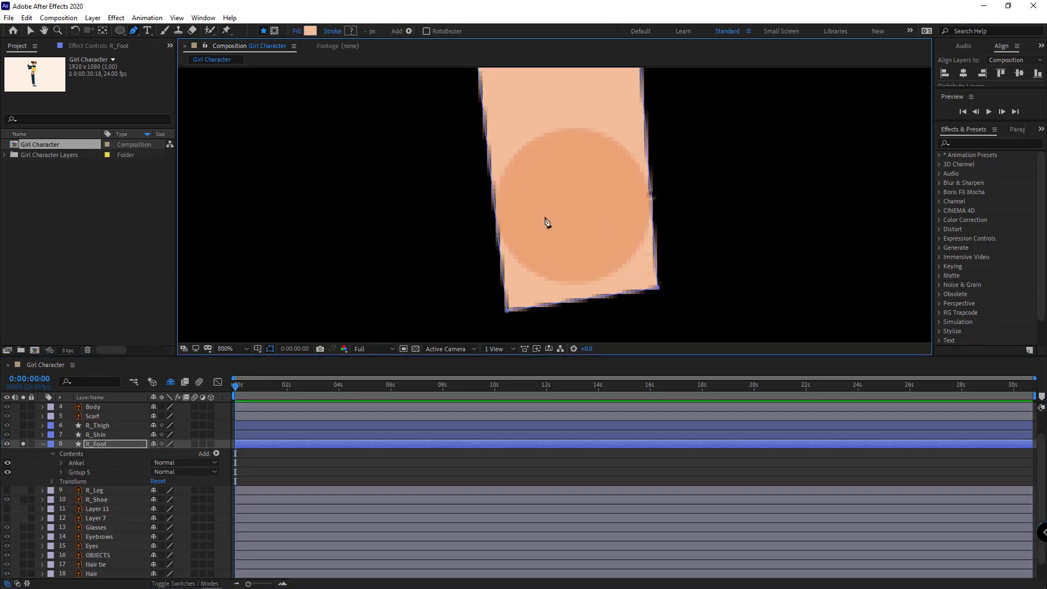
pyautogui.click(496, 215)
pyautogui.scroll(-1, 497, 214)
pyautogui.moveTo(636, 71); pyautogui.dragTo(463, 139)
pyautogui.press('Delete')
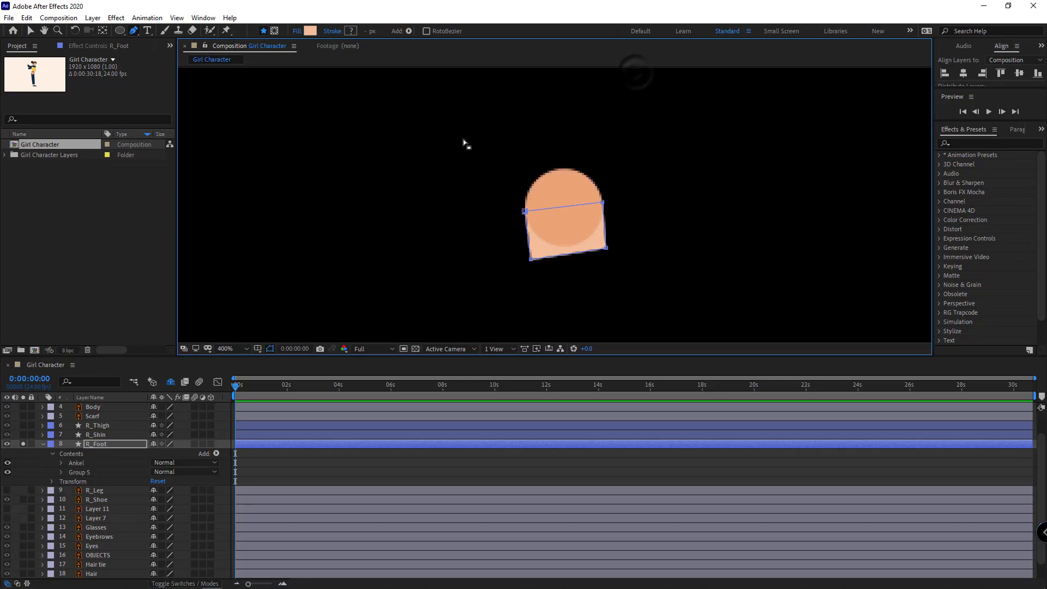
# - Solo the R_Shoe layer, create shapes from its vector artwork, and expand the R_Shoe Outlines layer
pyautogui.click(23, 499)
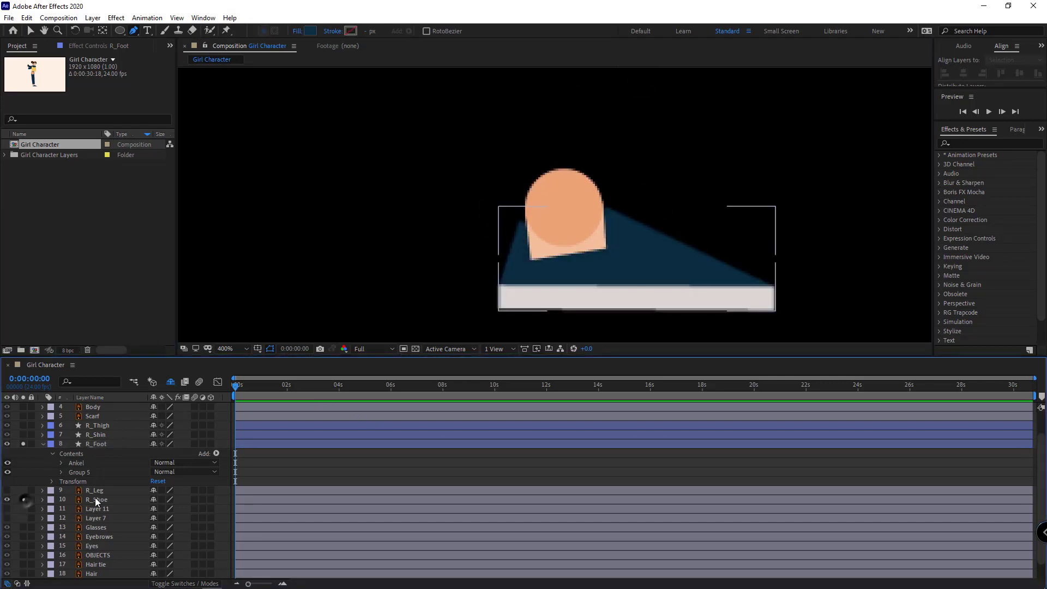
pyautogui.click(94, 499)
pyautogui.rightClick(94, 498)
pyautogui.moveTo(123, 415)
pyautogui.click(254, 452)
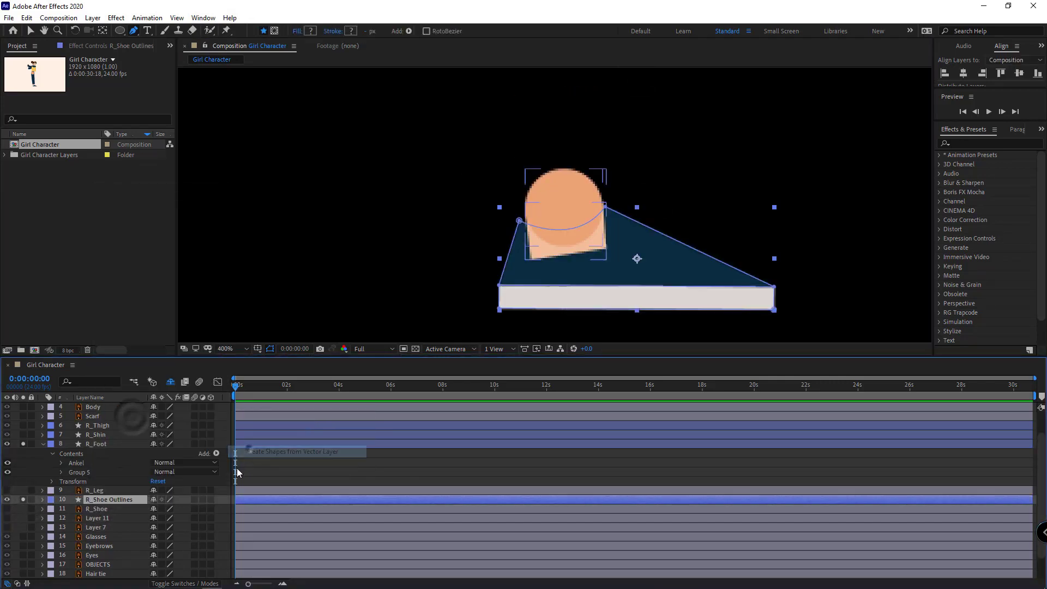
pyautogui.click(43, 499)
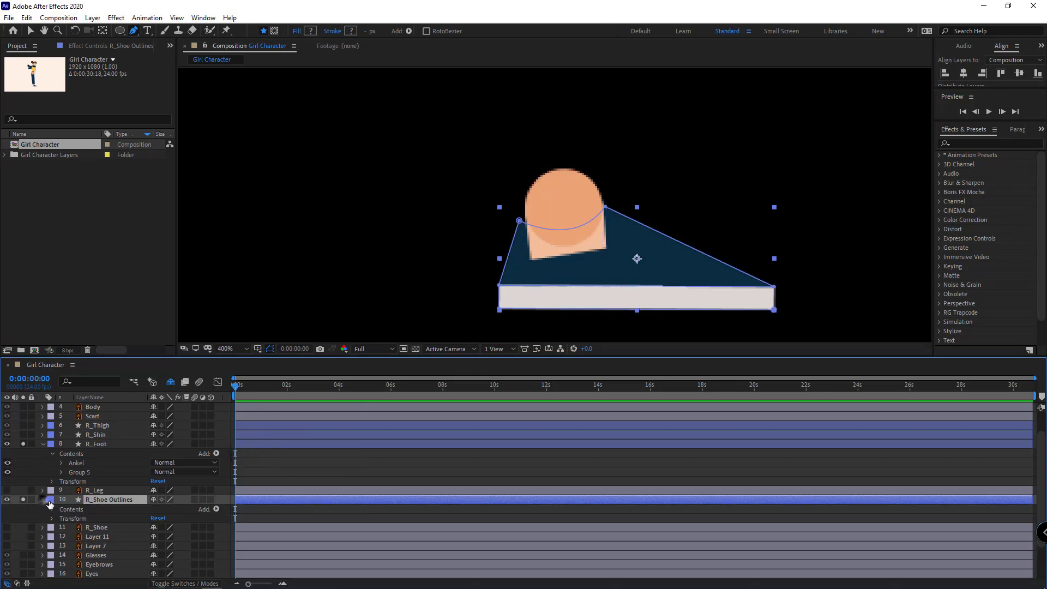
# - Copy Group 1 and Group 2 from R_Shoe Outlines into the R_Foot layer
pyautogui.click(51, 510)
pyautogui.click(77, 520)
pyautogui.keyDown('shift'); pyautogui.click(87, 528); pyautogui.keyUp('shift')
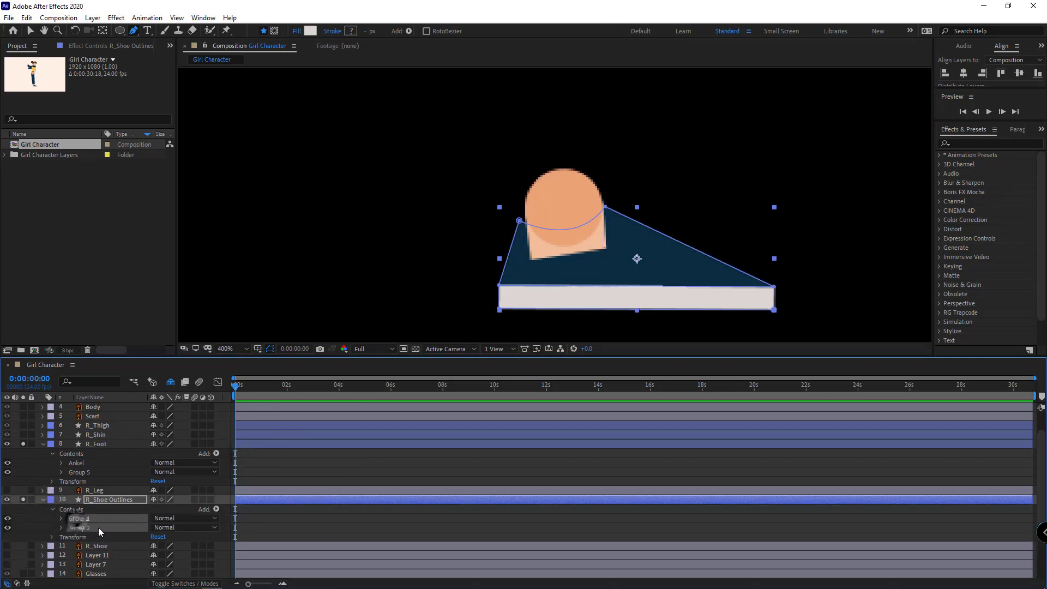
pyautogui.click(95, 444)
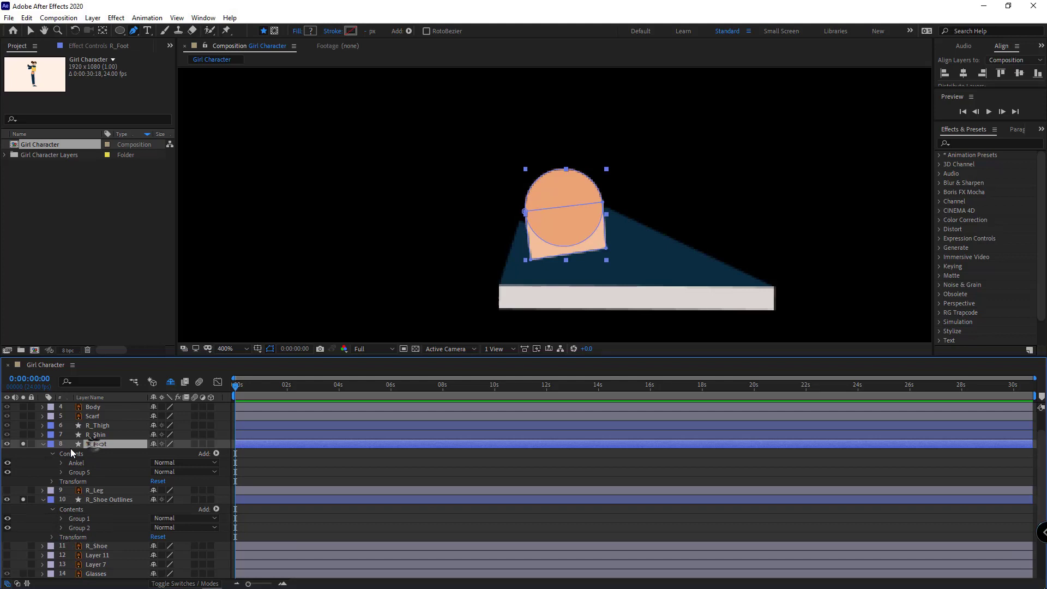
pyautogui.hotkey('ctrl', 'v')
# - Move the pasted shoe groups in R_Foot down onto the original shoe beneath the ankle
pyautogui.scroll(-3, 425, 297)
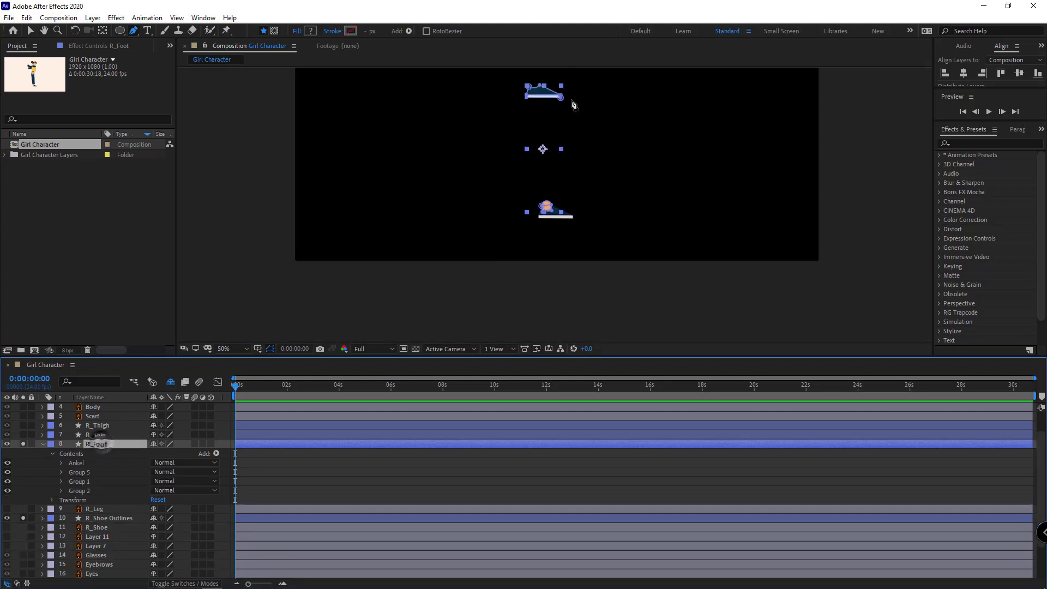
pyautogui.moveTo(577, 76); pyautogui.dragTo(511, 110)
pyautogui.moveTo(528, 96); pyautogui.dragTo(545, 213)
pyautogui.scroll(3, 545, 213)
pyautogui.moveTo(461, 289); pyautogui.dragTo(428, 313)
# - Delete the R_Shoe Outlines and R_Shoe layers, and move Group 1 and Group 2 above Ankel in R_Foot
pyautogui.click(109, 518)
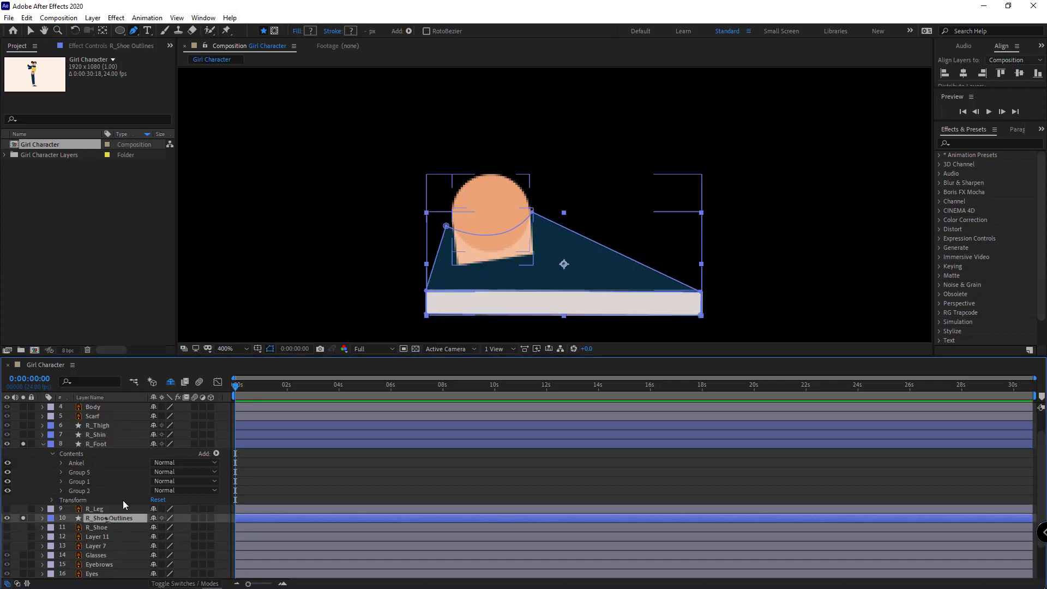
pyautogui.press('Delete')
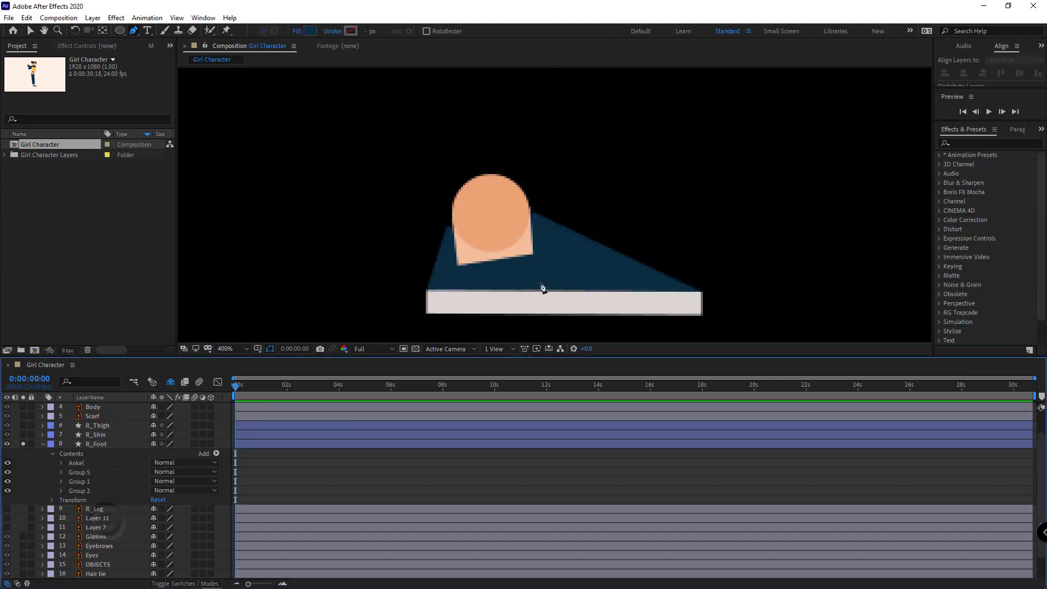
pyautogui.click(87, 482)
pyautogui.keyDown('shift'); pyautogui.click(86, 490); pyautogui.keyUp('shift')
pyautogui.moveTo(86, 483); pyautogui.dragTo(88, 461)
pyautogui.click(37, 472)
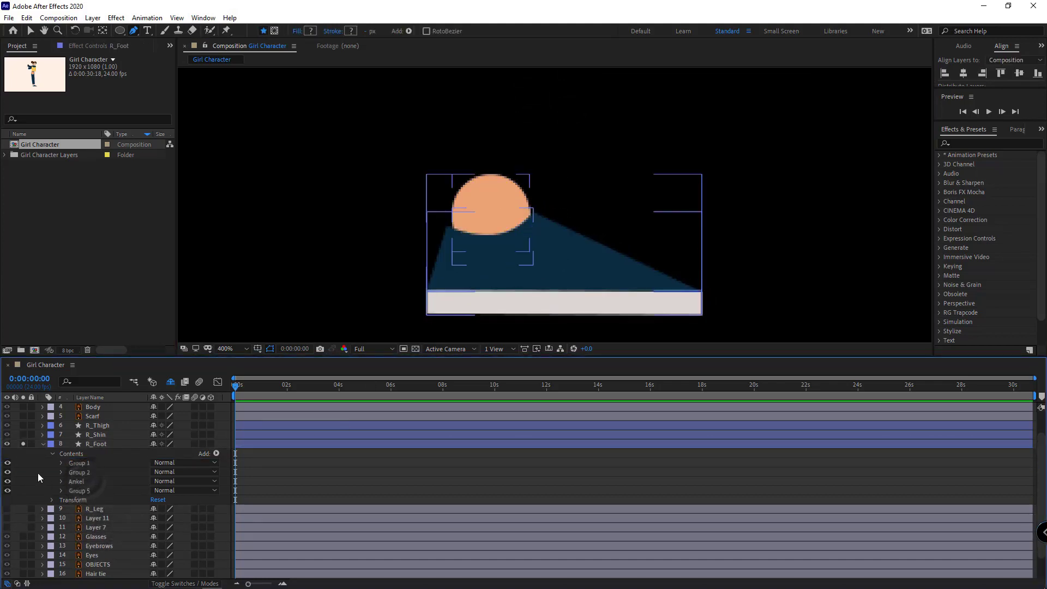
pyautogui.scroll(-1, 493, 240)
pyautogui.scroll(2, 494, 244)
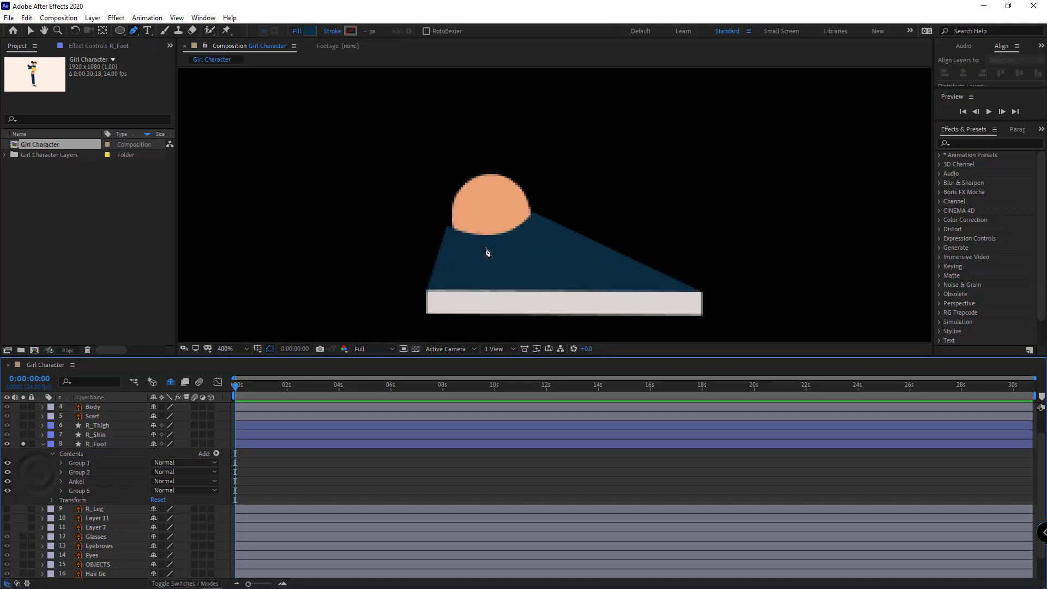
# - Collapse R_Foot and solo R_Thigh and R_Shin together with it
pyautogui.click(44, 444)
pyautogui.click(23, 462)
pyautogui.click(23, 453)
pyautogui.scroll(-2, 502, 276)
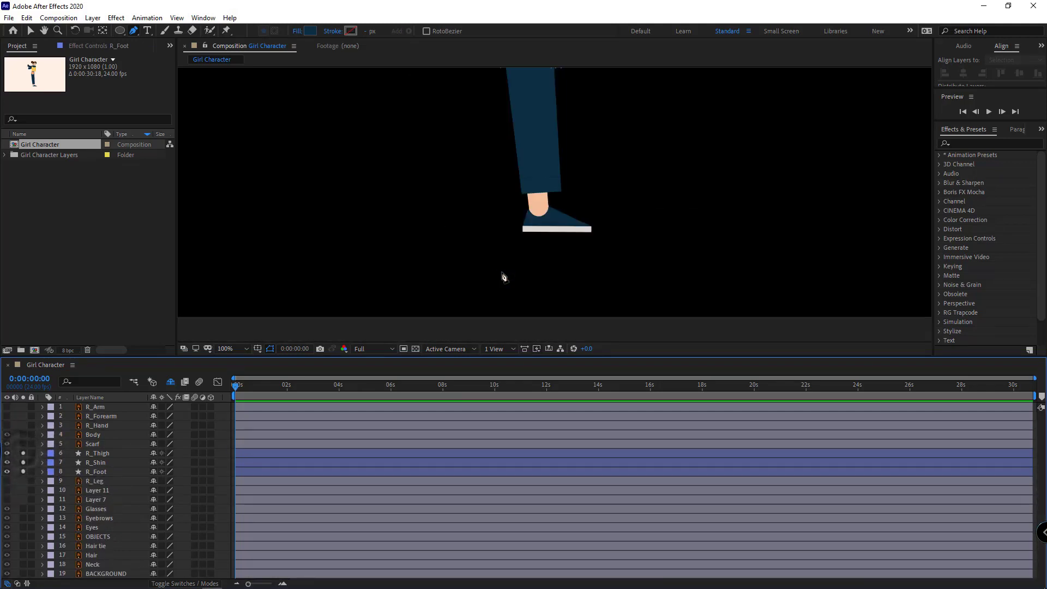
# - Centre R_Thigh's anchor point on its Thigh circle, hiding Groups 3 and 4 only while doing so, and collapse the layer
pyautogui.moveTo(504, 240); pyautogui.dragTo(516, 346)
pyautogui.press('v')
pyautogui.click(553, 144)
pyautogui.scroll(2, 528, 143)
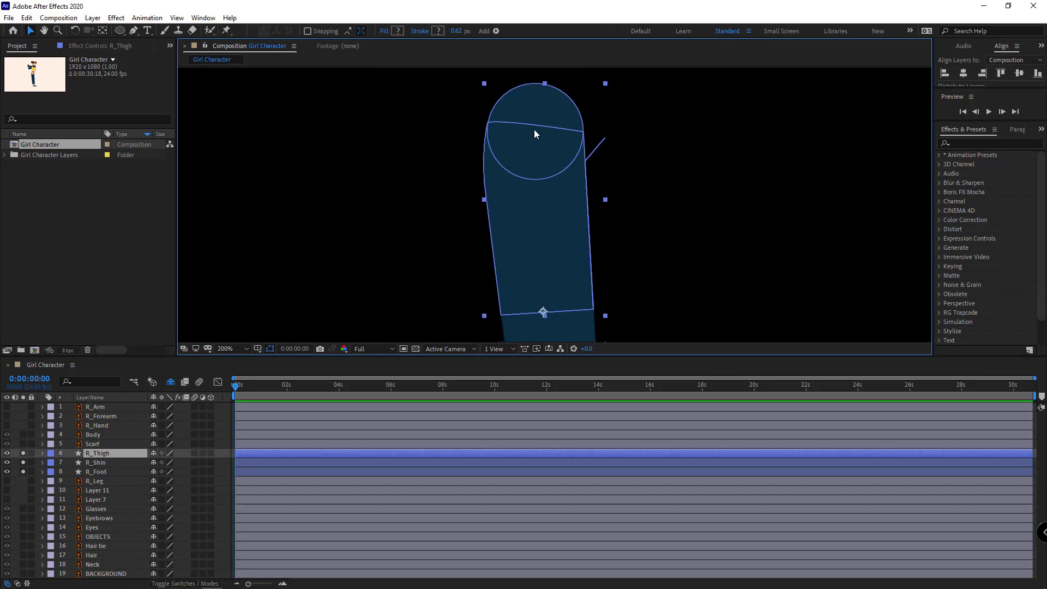
pyautogui.click(42, 453)
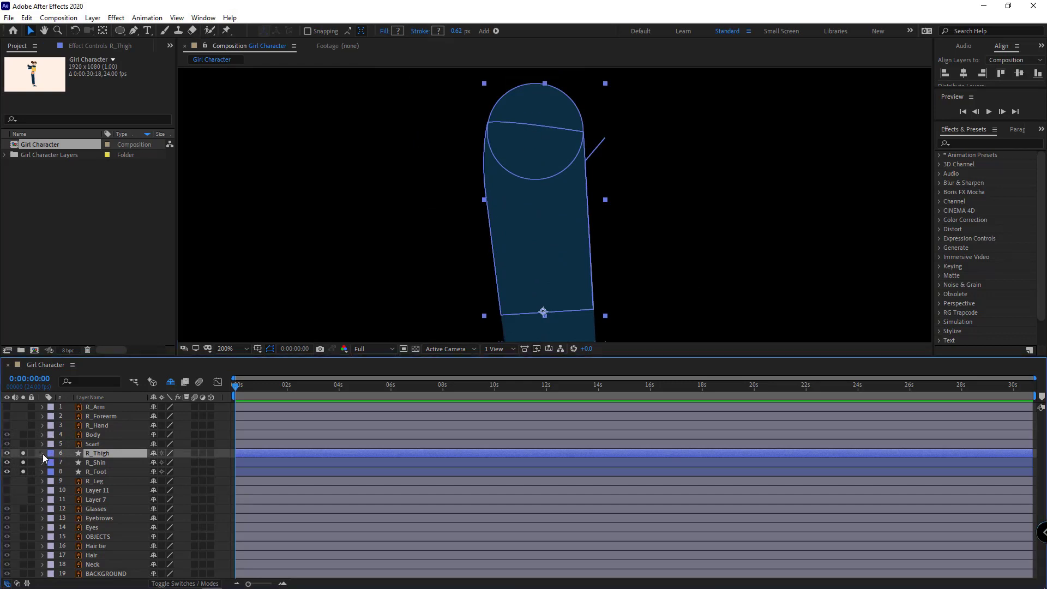
pyautogui.click(51, 462)
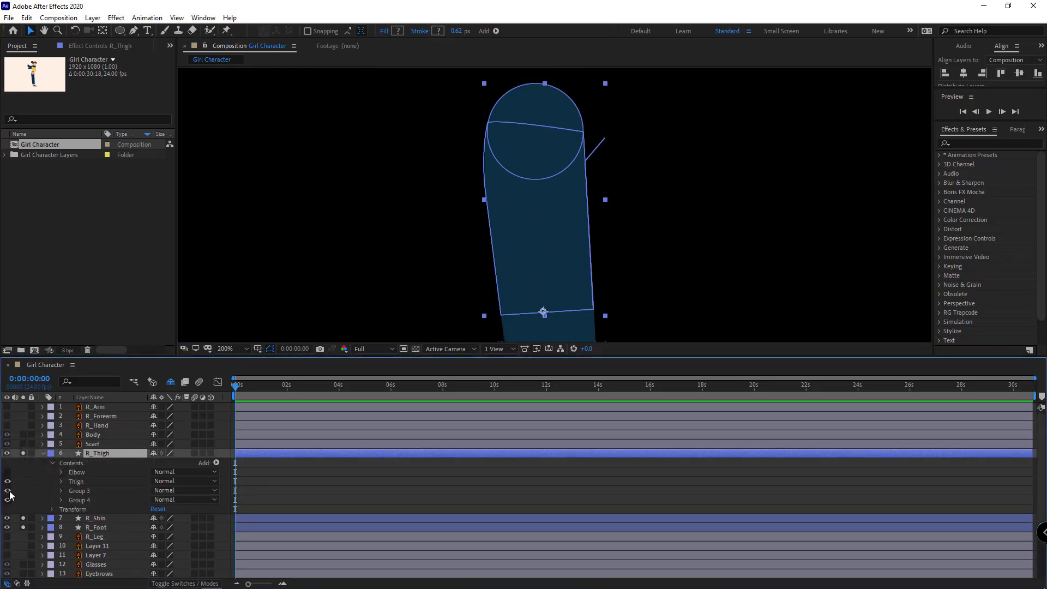
pyautogui.moveTo(8, 491); pyautogui.dragTo(8, 500)
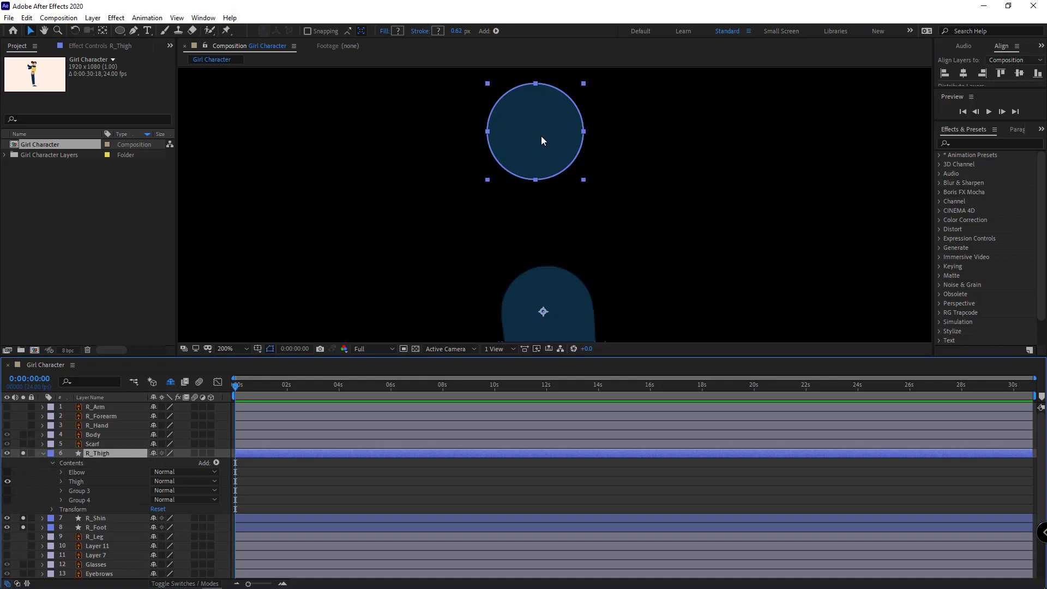
pyautogui.click(103, 31)
pyautogui.hotkey('ctrl', 'alt', 'Home')
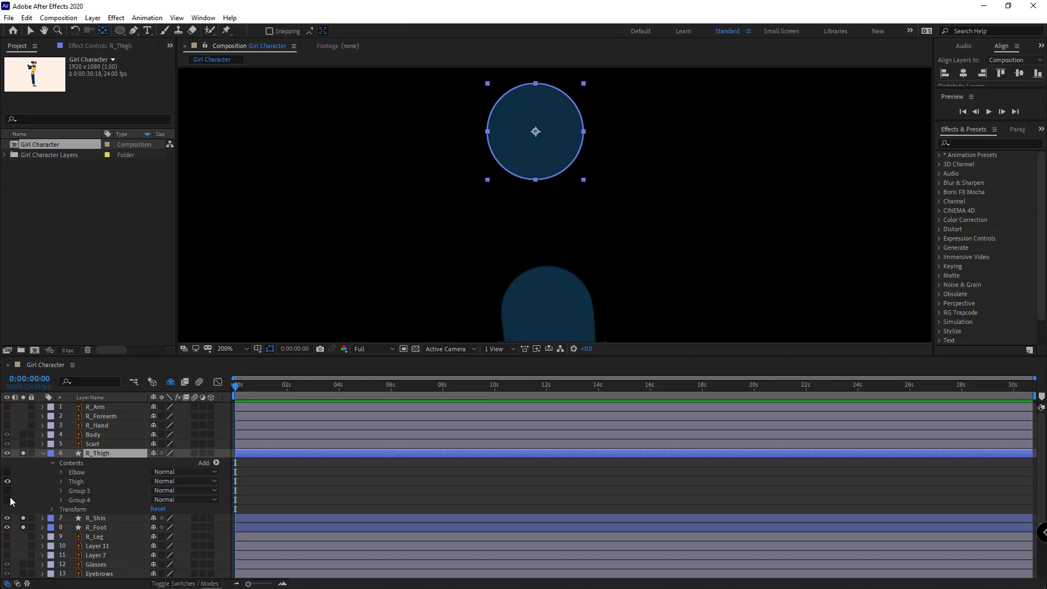
pyautogui.moveTo(8, 491); pyautogui.dragTo(9, 499)
pyautogui.click(43, 453)
# - Unsolo R_Thigh and centre R_Shin's anchor point on its Elbow circle, hiding R_Shin's other groups only while doing so
pyautogui.moveTo(514, 337); pyautogui.dragTo(460, 204)
pyautogui.press('v')
pyautogui.click(494, 281)
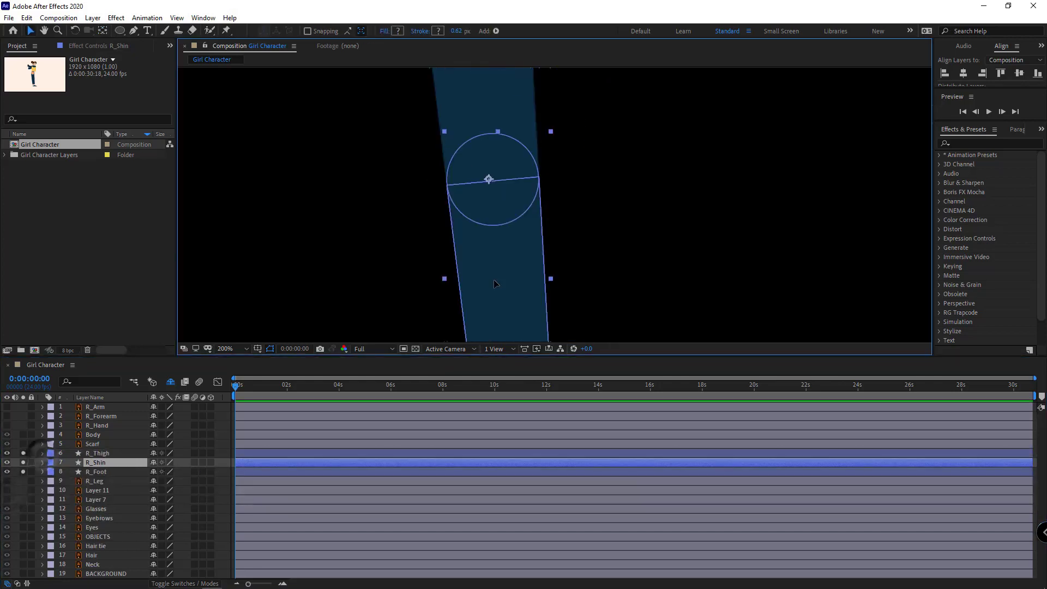
pyautogui.click(23, 454)
pyautogui.click(43, 463)
pyautogui.click(8, 482)
pyautogui.moveTo(7, 501); pyautogui.dragTo(8, 519)
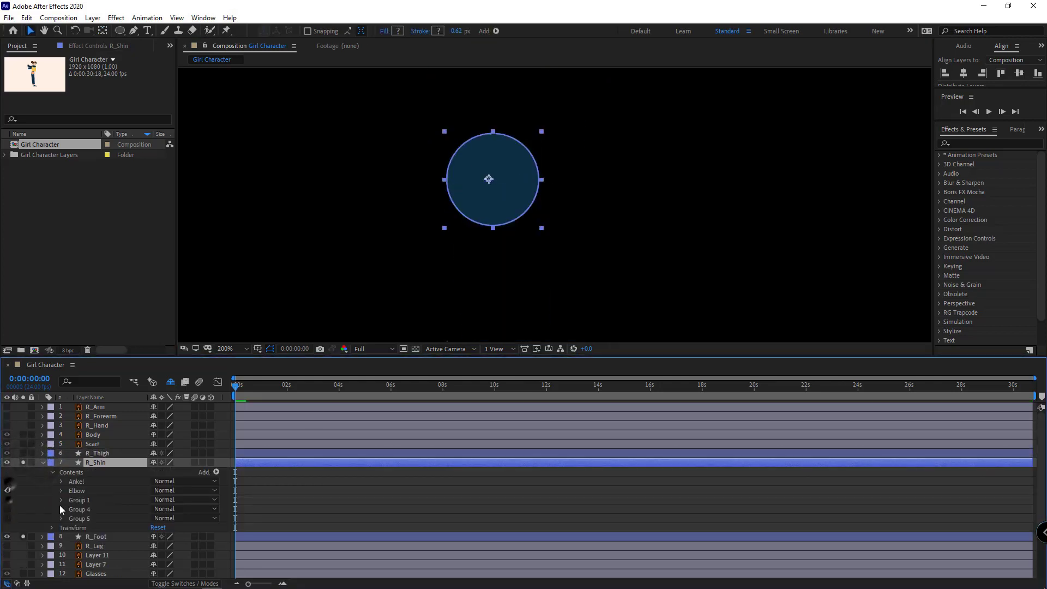
pyautogui.keyDown('ctrl'); pyautogui.doubleClick(102, 31); pyautogui.keyUp('ctrl')
pyautogui.moveTo(7, 482); pyautogui.dragTo(8, 518)
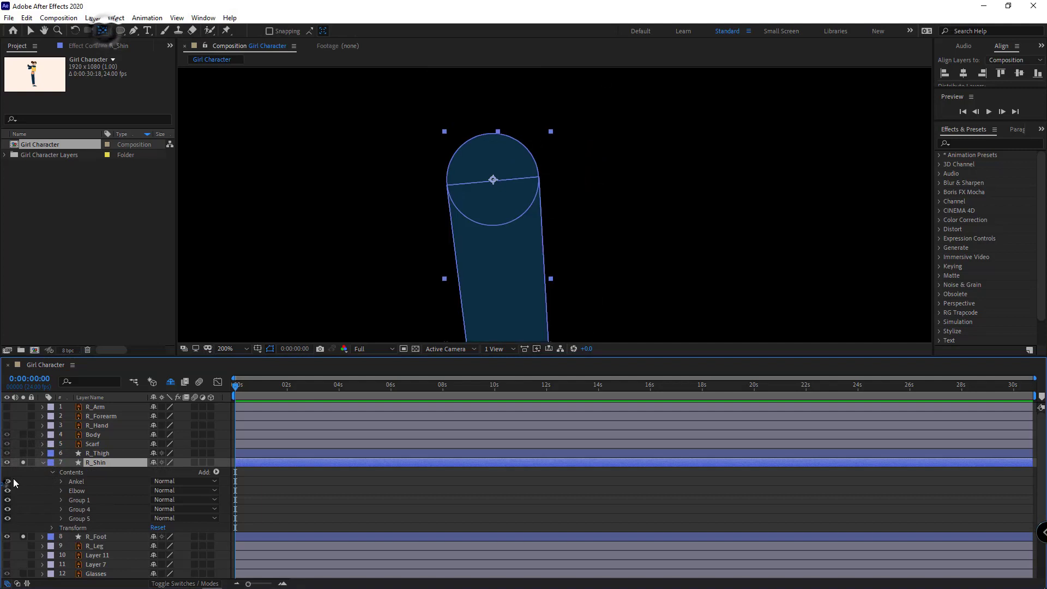
pyautogui.click(43, 463)
# - Fill R_Foot's Ankel circle with the skin colour F1BE9B sampled from the ankle
pyautogui.click(42, 472)
pyautogui.scroll(-1, 437, 294)
pyautogui.moveTo(437, 295); pyautogui.dragTo(401, 200)
pyautogui.scroll(1, 401, 201)
pyautogui.click(80, 510)
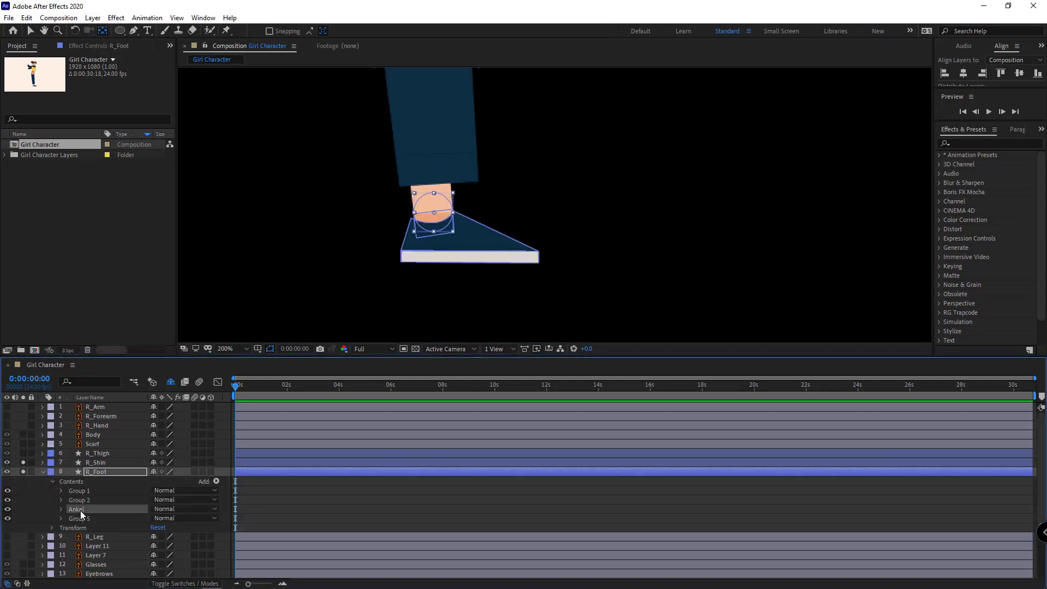
pyautogui.click(31, 31)
pyautogui.click(397, 31)
pyautogui.click(270, 121)
pyautogui.click(440, 188)
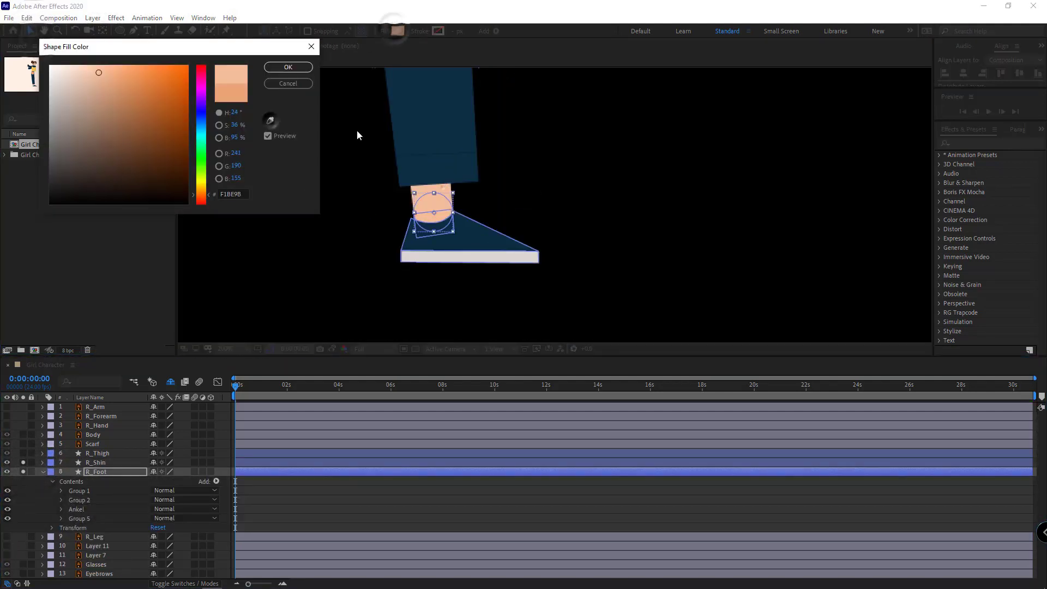
pyautogui.click(288, 66)
# - Centre R_Foot's anchor point on its Ankel circle, hiding its other groups only while doing so, and solo all three leg layers
pyautogui.click(47, 500)
pyautogui.click(8, 491)
pyautogui.click(8, 500)
pyautogui.click(8, 519)
pyautogui.click(23, 463)
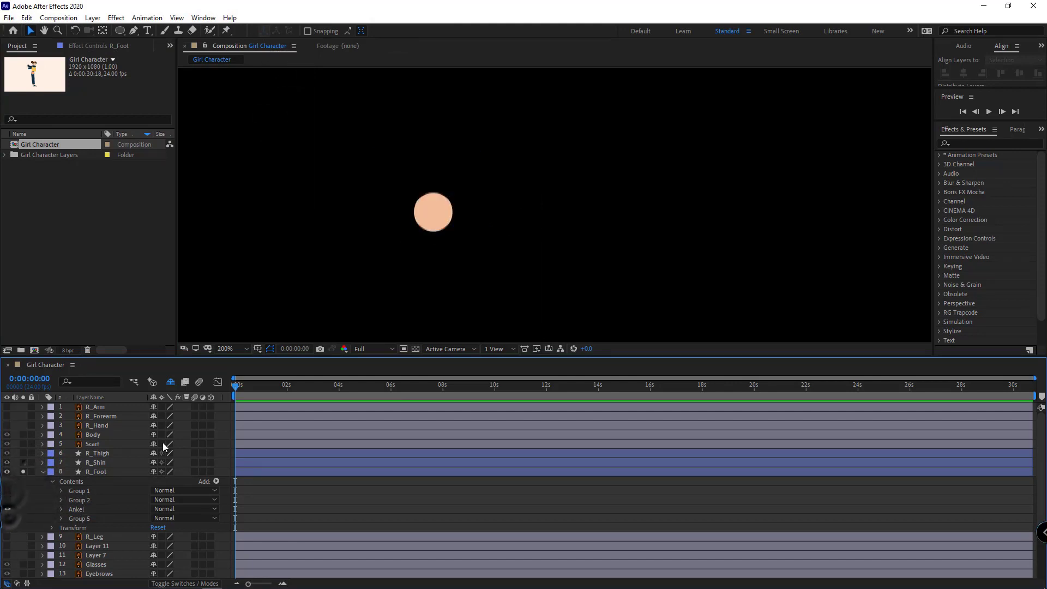
pyautogui.click(113, 472)
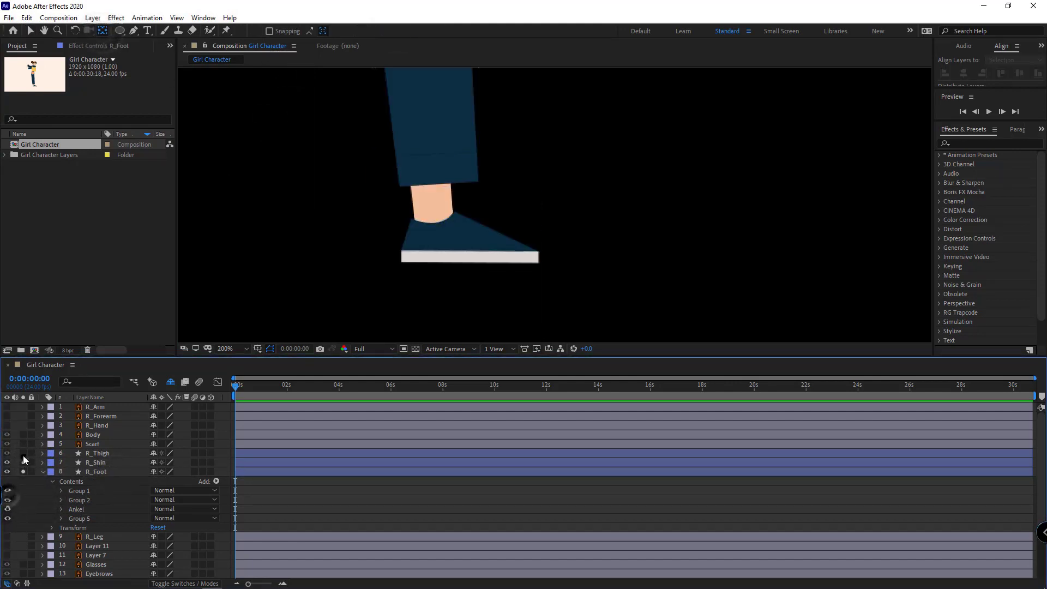
pyautogui.press(',')
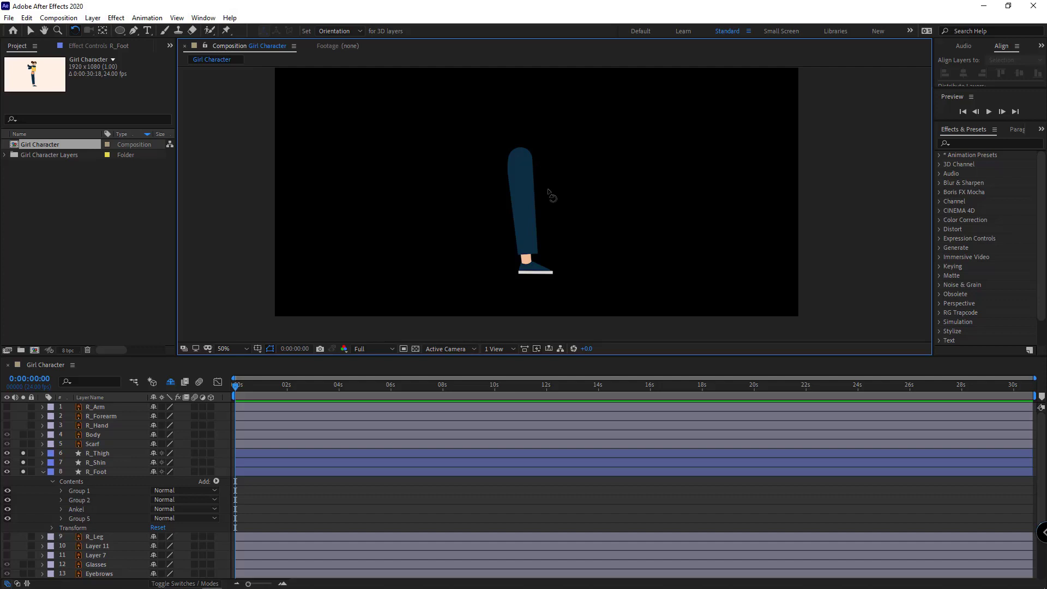
# - Try rotating the leg and R_Foot about their anchor points to test the joints
pyautogui.scroll(1, 548, 191)
pyautogui.click(503, 175)
pyautogui.moveTo(496, 252); pyautogui.dragTo(556, 240)
pyautogui.hotkey('ctrl', 'z')
pyautogui.click(43, 472)
pyautogui.moveTo(534, 335); pyautogui.dragTo(534, 273)
pyautogui.moveTo(534, 276); pyautogui.dragTo(496, 214)
pyautogui.scroll(1, 510, 330)
pyautogui.press('h')
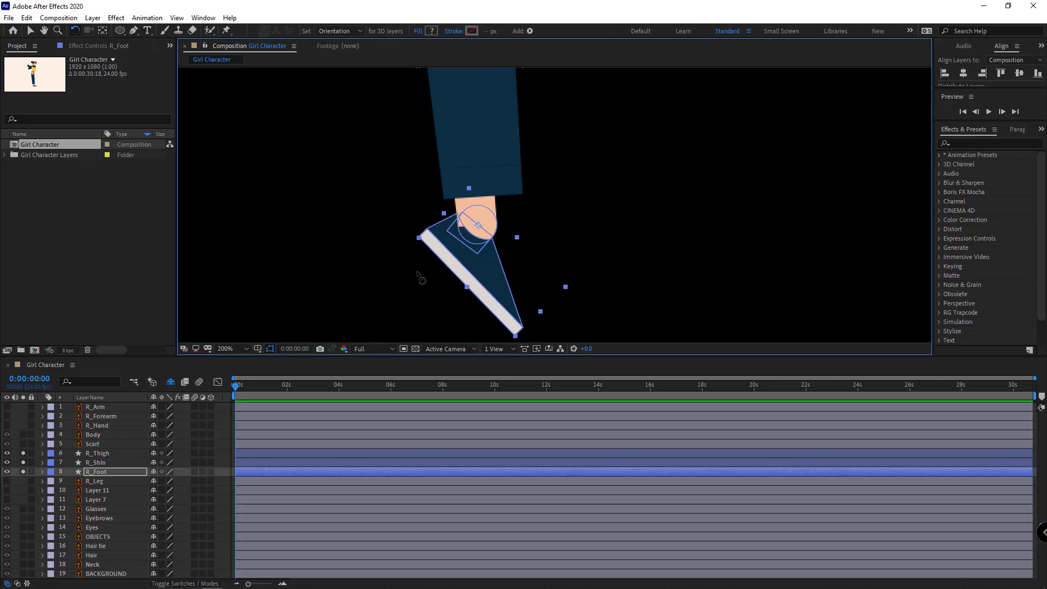
# - Move R_Foot above R_Shin in the layer order and unsolo the leg layers
pyautogui.moveTo(112, 471)
pyautogui.mouseDown()
pyautogui.moveTo(98, 459)
pyautogui.moveTo(23, 471)
pyautogui.mouseUp()
pyautogui.press('F2')
pyautogui.press('v')
pyautogui.scroll(-2, 542, 284)
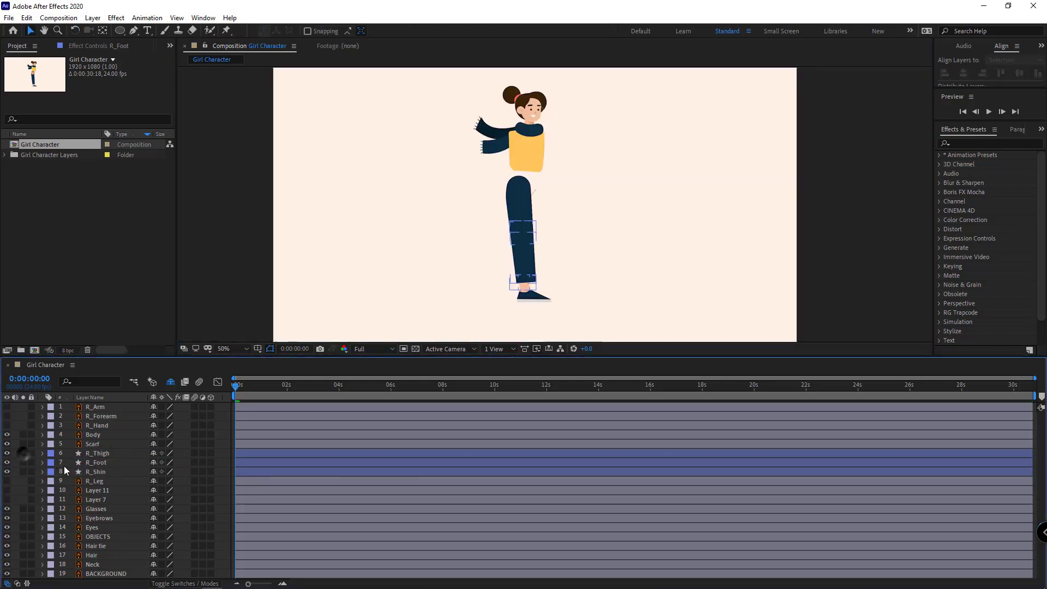
# - Show the Parent & Link column, and parent R_Shin to R_Thigh and R_Foot to R_Shin
pyautogui.click(521, 231)
pyautogui.scroll(1, 513, 254)
pyautogui.click(509, 257)
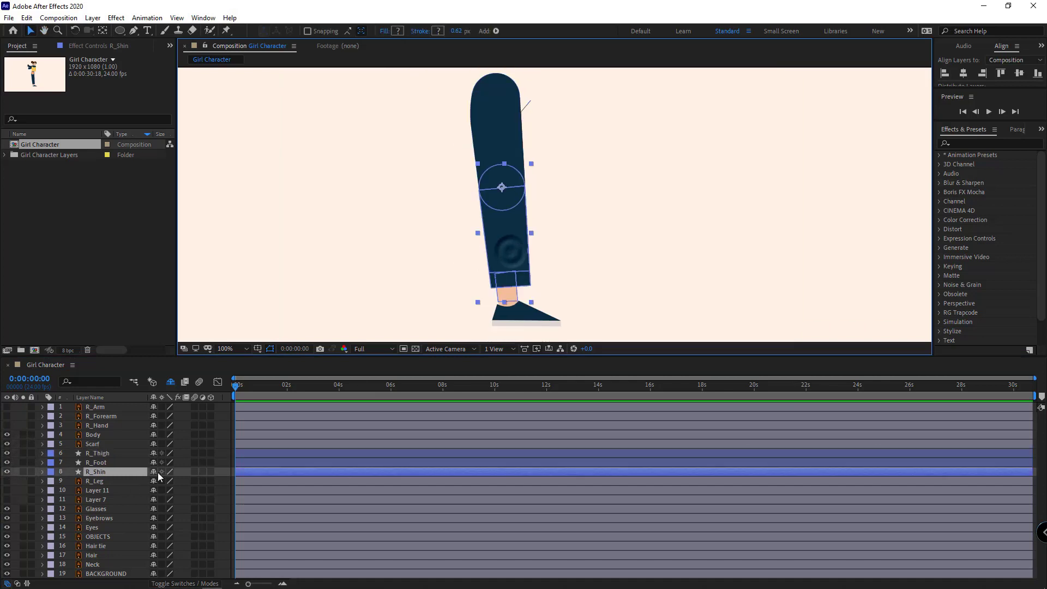
pyautogui.rightClick(143, 399)
pyautogui.moveTo(164, 428)
pyautogui.click(259, 458)
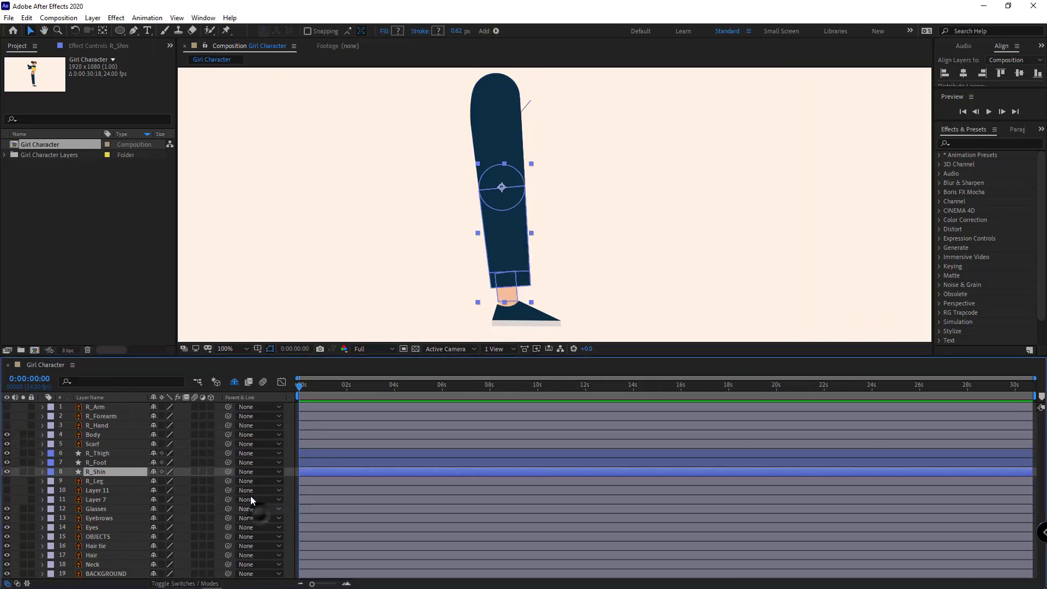
pyautogui.moveTo(228, 471); pyautogui.dragTo(110, 458)
pyautogui.moveTo(228, 462); pyautogui.dragTo(165, 463)
# - Show the rulers with a vertical guide through the leg, and rotate R_Thigh to 4.2° to straighten the leg
pyautogui.click(103, 453)
pyautogui.press('r')
pyautogui.hotkey('ctrl', 'r')
pyautogui.moveTo(508, 329); pyautogui.dragTo(519, 242)
pyautogui.scroll(1, 520, 257)
# - Rotate R_Foot until the shoe sole is level, and remove the vertical guide
pyautogui.click(520, 266)
pyautogui.press('g')
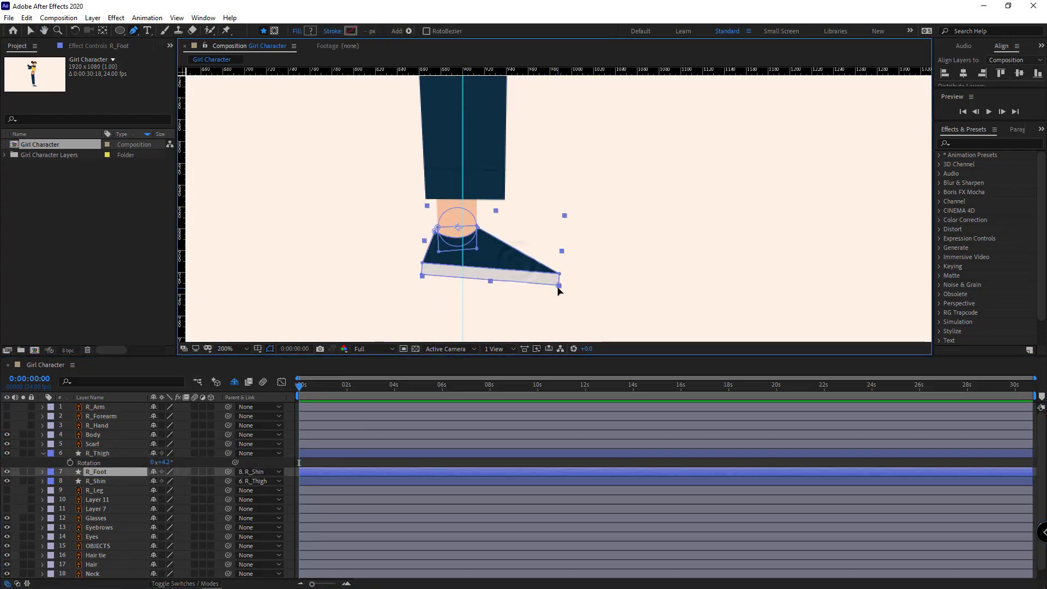
pyautogui.press('w')
pyautogui.moveTo(554, 314); pyautogui.dragTo(561, 307)
pyautogui.press('v')
pyautogui.moveTo(557, 71)
pyautogui.mouseDown()
pyautogui.moveTo(567, 278)
pyautogui.moveTo(557, 72)
pyautogui.mouseUp()
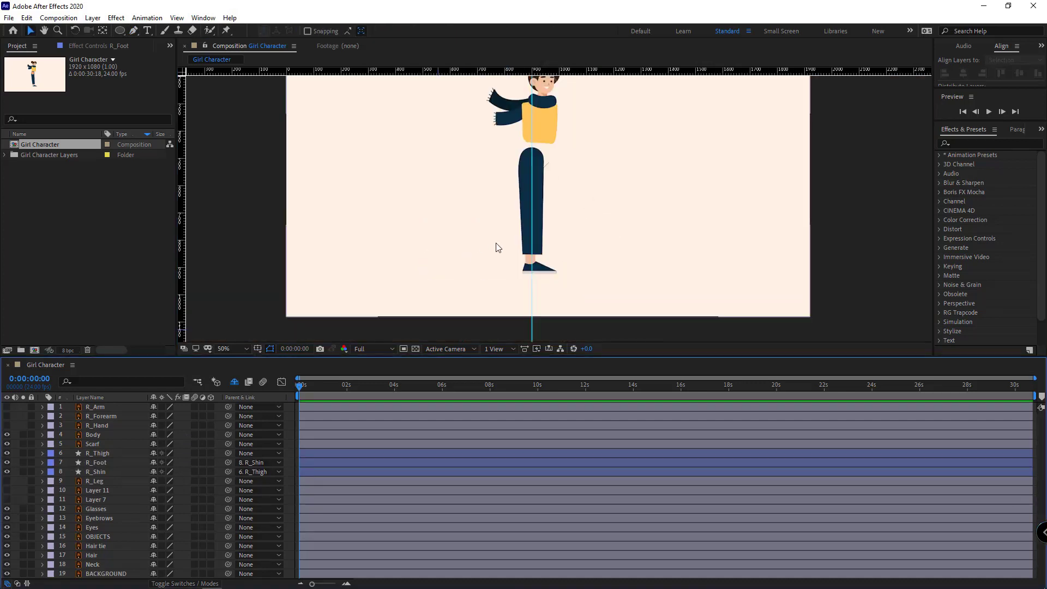
pyautogui.moveTo(614, 180); pyautogui.dragTo(608, 214)
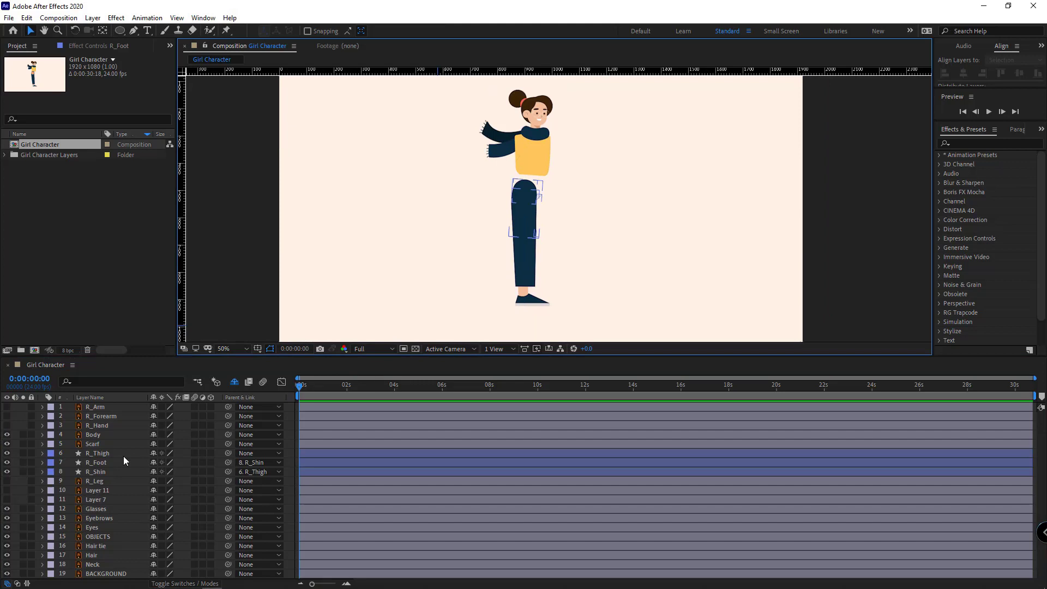
# - Duplicate R_Thigh, R_Foot and R_Shin, and group the duplicates above the original leg layers
pyautogui.click(108, 453)
pyautogui.keyDown('shift'); pyautogui.click(100, 471); pyautogui.keyUp('shift')
pyautogui.hotkey('ctrl', 'd')
pyautogui.moveTo(109, 453); pyautogui.dragTo(117, 460)
# - Rename the duplicated leg layers with Duik's Rename tool, removing the first 1 and last 2 digits and adding the prefix L
pyautogui.click(171, 46)
pyautogui.click(202, 89)
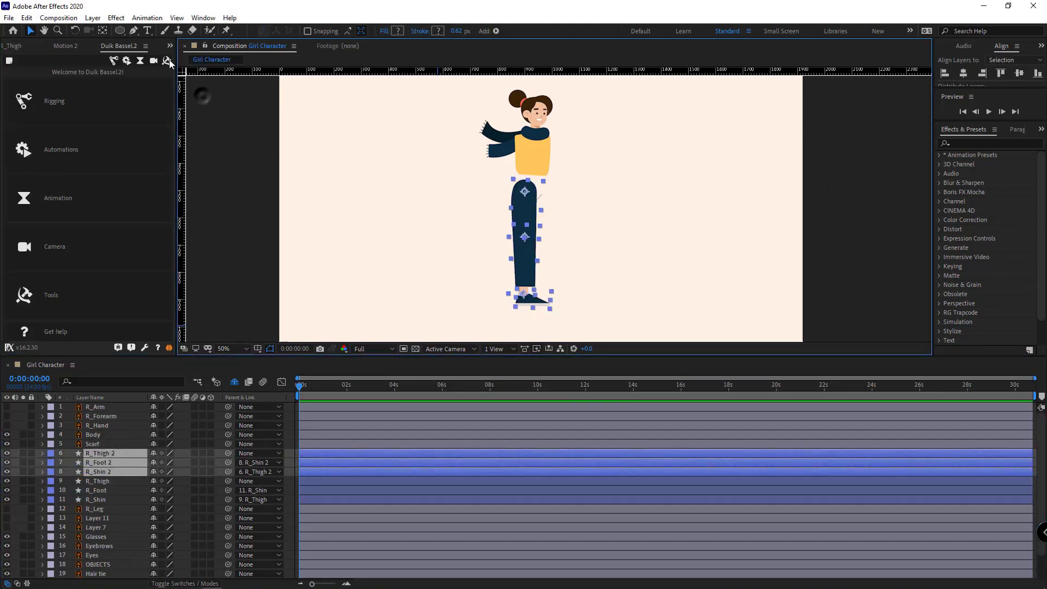
pyautogui.click(167, 61)
pyautogui.click(77, 124)
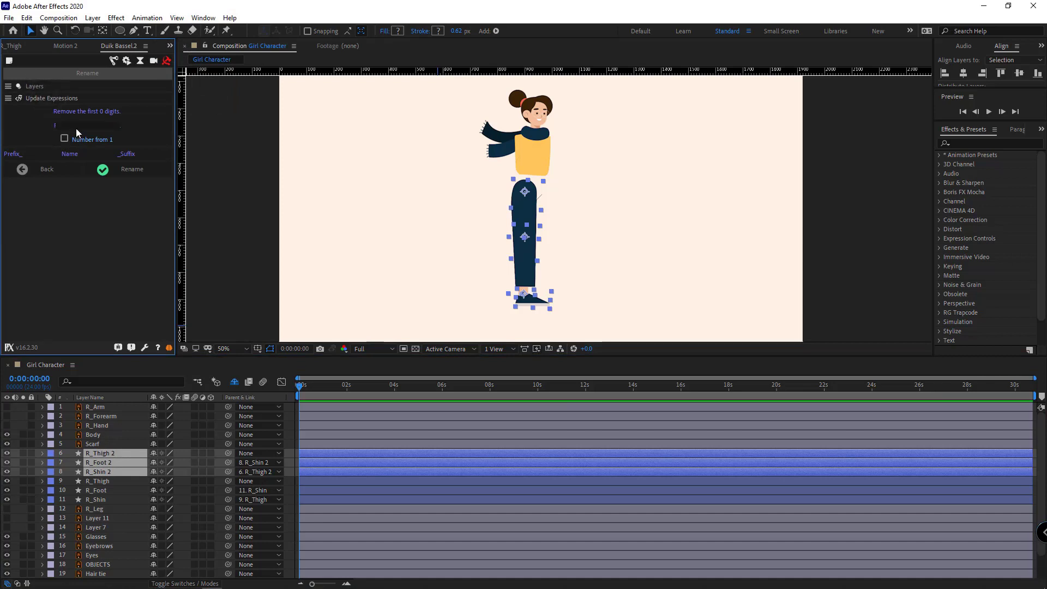
pyautogui.press('Return')
pyautogui.click(82, 112)
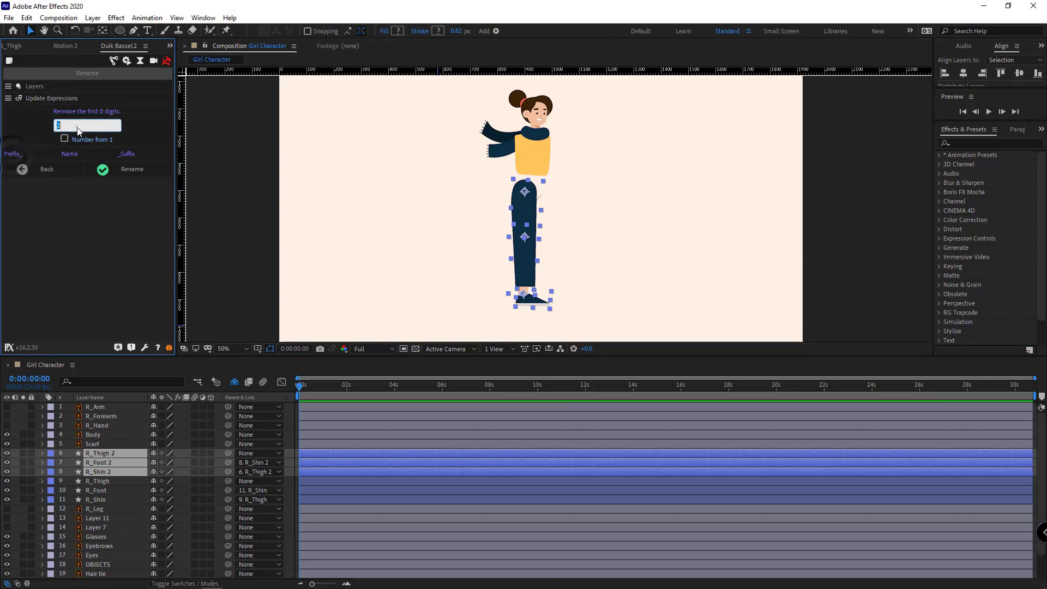
pyautogui.write('1')
pyautogui.click(19, 155)
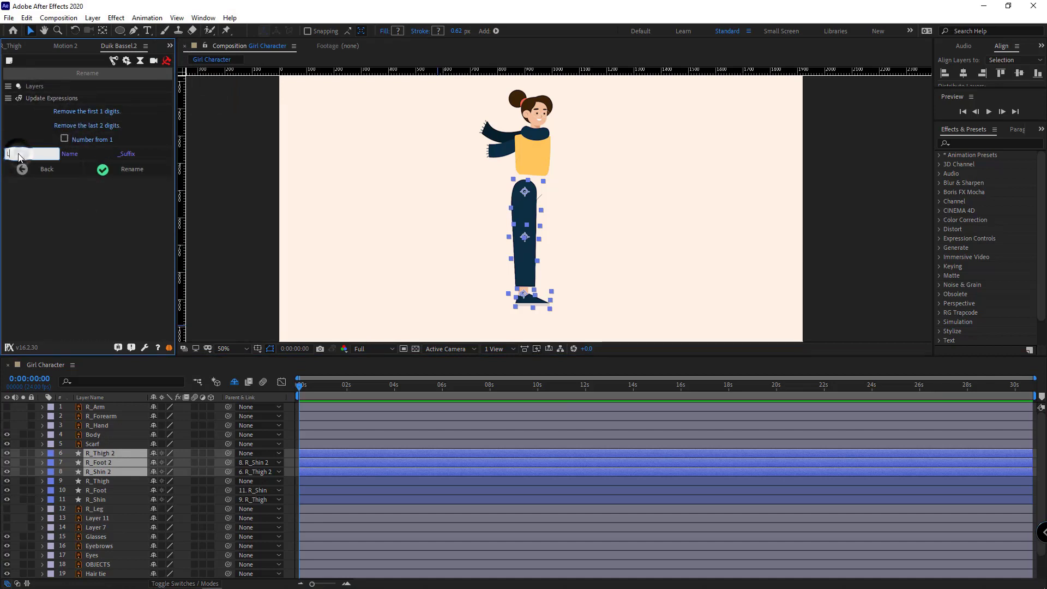
pyautogui.write('L')
pyautogui.press('Return')
pyautogui.click(132, 169)
# - Set the label colour of L_Thigh, L_Foot and L_Shin to Sea Foam, and select L_Thigh
pyautogui.click(51, 467)
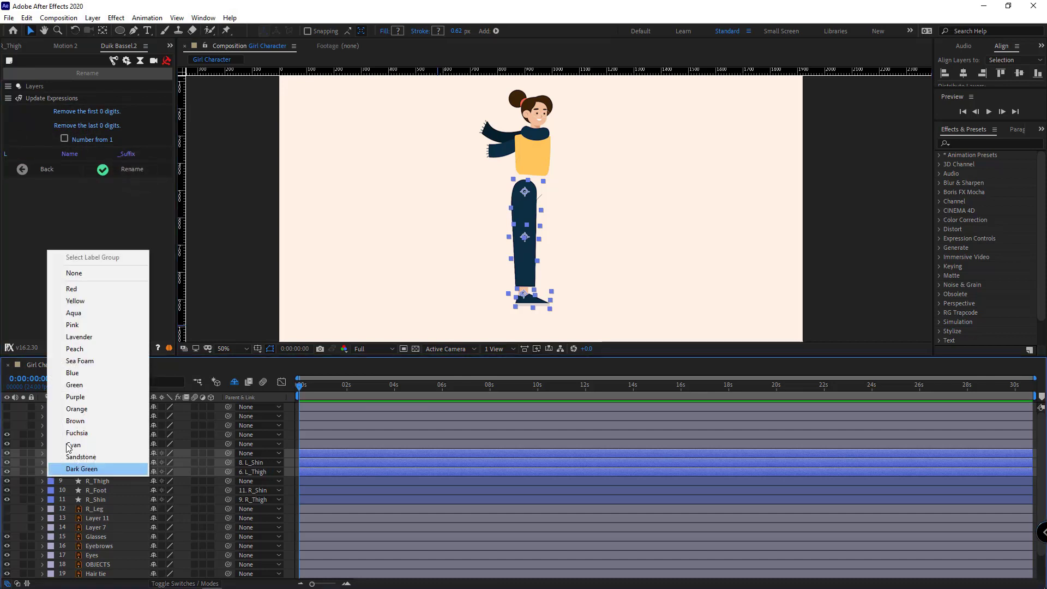
pyautogui.click(74, 361)
pyautogui.click(110, 454)
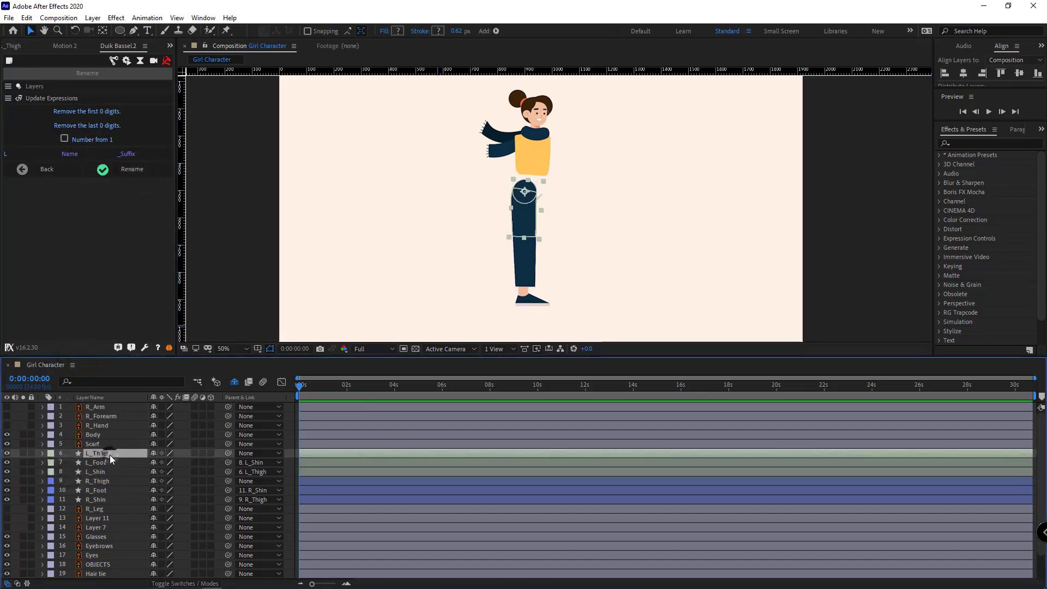
pyautogui.press('.')
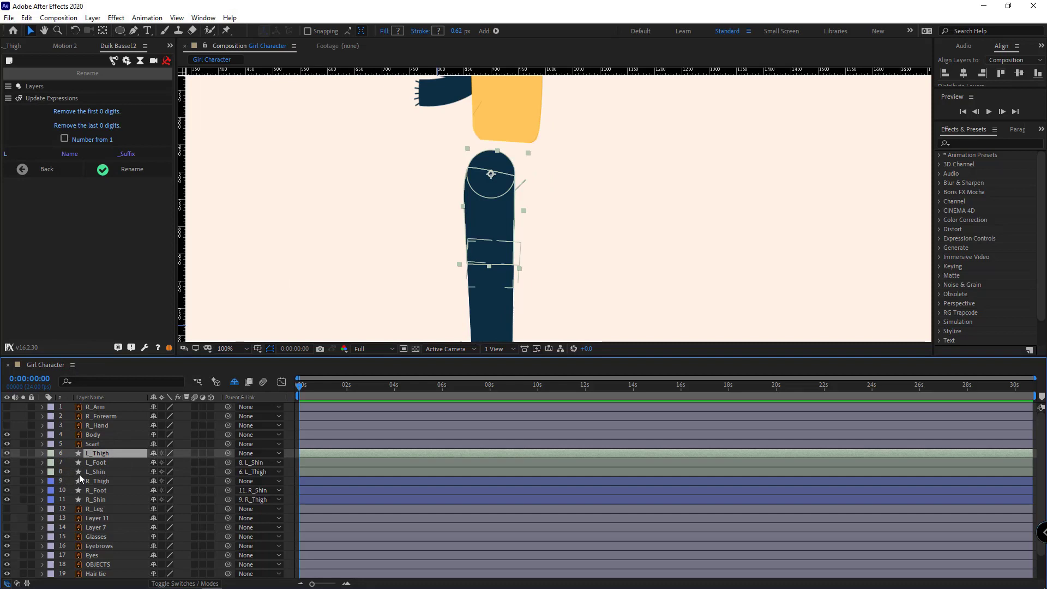
# - Show the original R_Leg, Layer 11 and Layer 7 artwork for comparison, hide it again, and place the left leg layers below the right leg layers
pyautogui.click(9, 514)
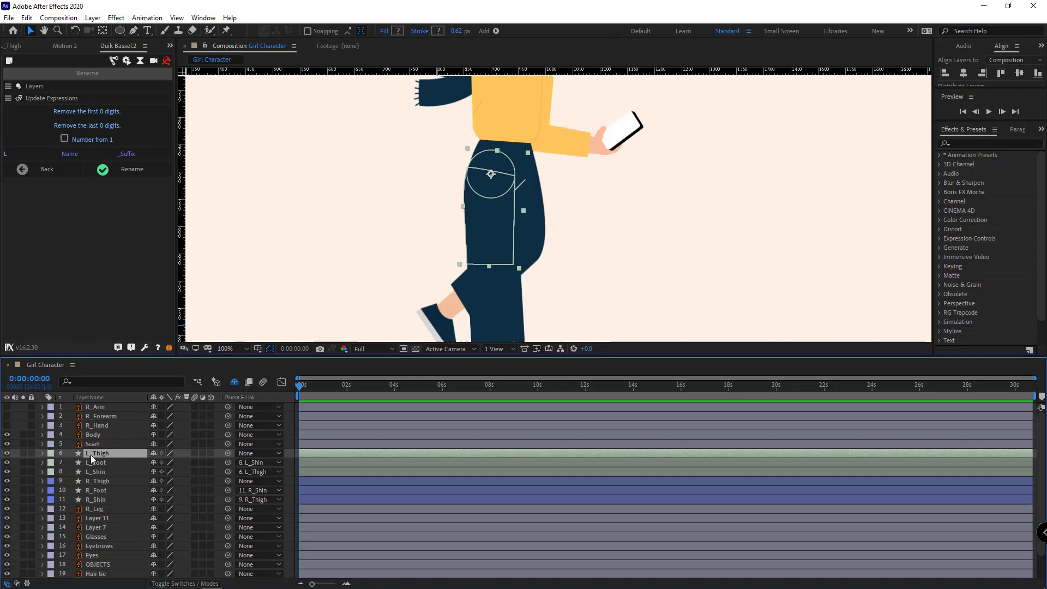
pyautogui.click(95, 509)
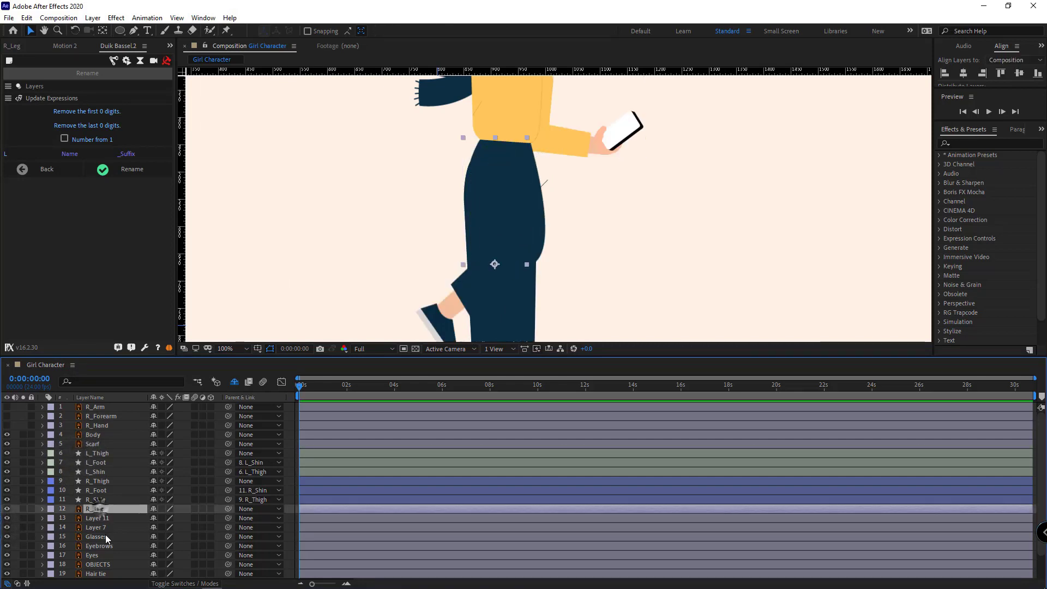
pyautogui.keyDown('shift'); pyautogui.click(97, 527); pyautogui.keyUp('shift')
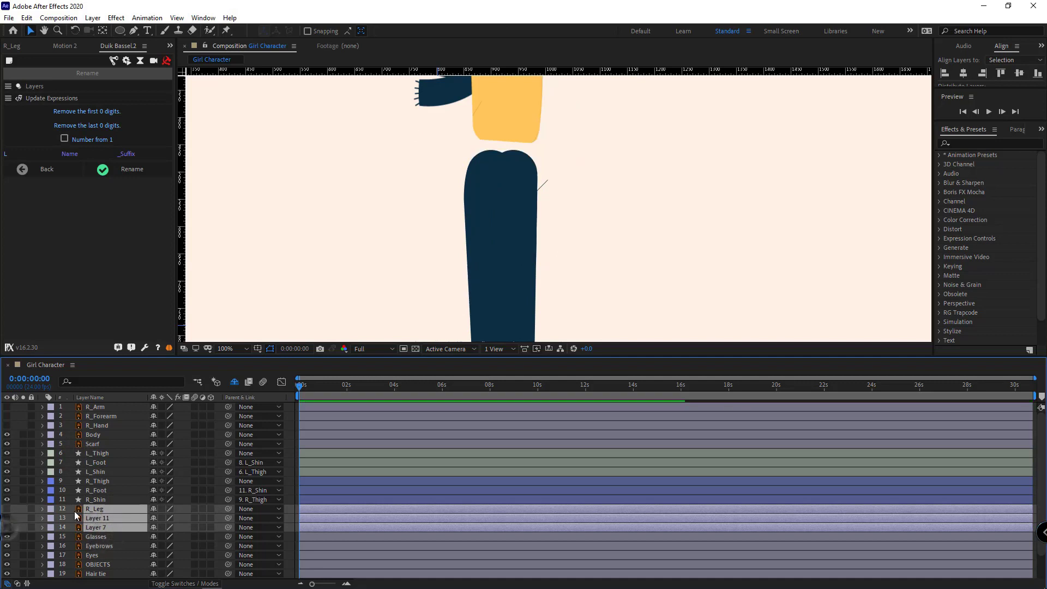
pyautogui.press('F2')
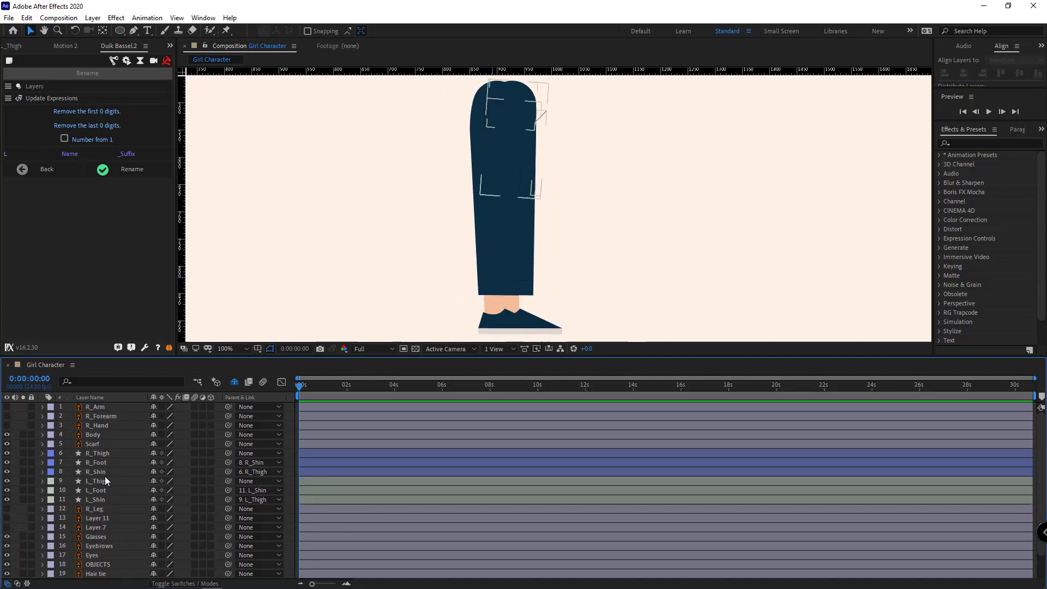
# - Apply a Levels effect to L_Thigh and darken it by setting Output White to 207
pyautogui.click(102, 481)
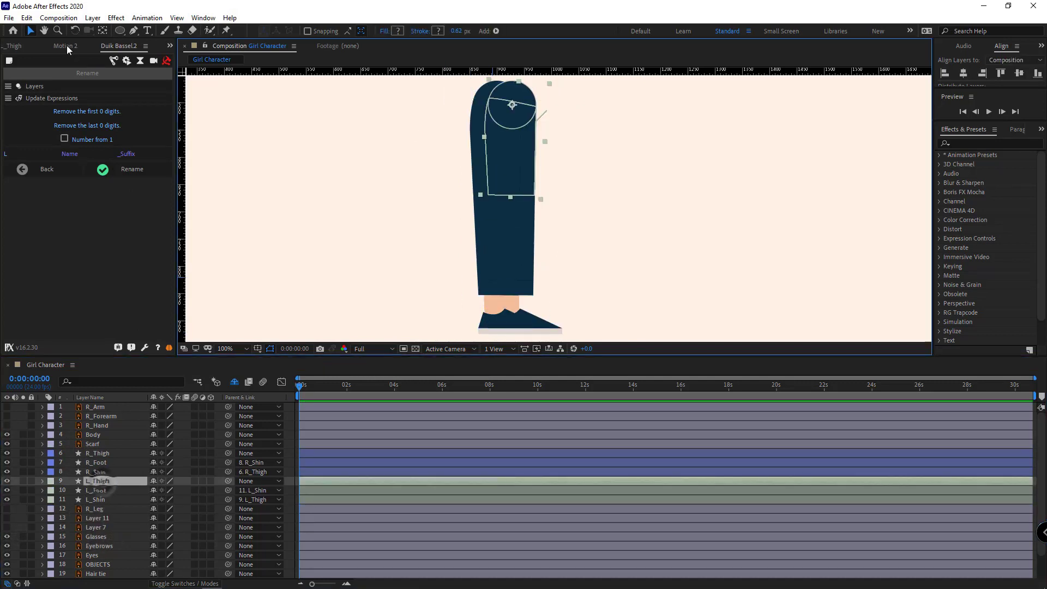
pyautogui.press('F3')
pyautogui.rightClick(87, 118)
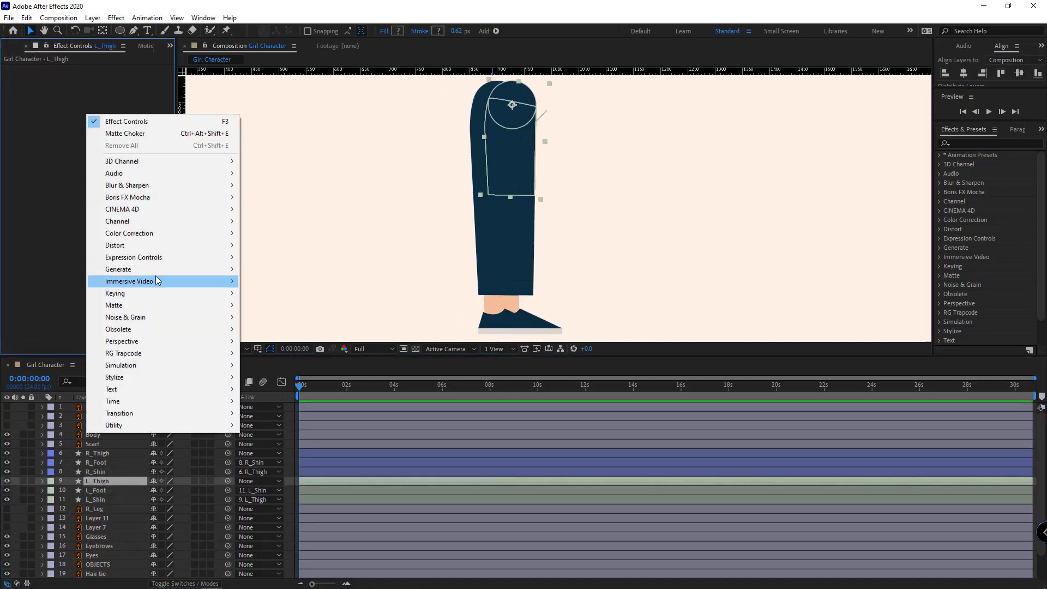
pyautogui.moveTo(131, 233)
pyautogui.click(264, 395)
pyautogui.moveTo(176, 189); pyautogui.dragTo(197, 185)
pyautogui.moveTo(170, 143); pyautogui.dragTo(145, 149)
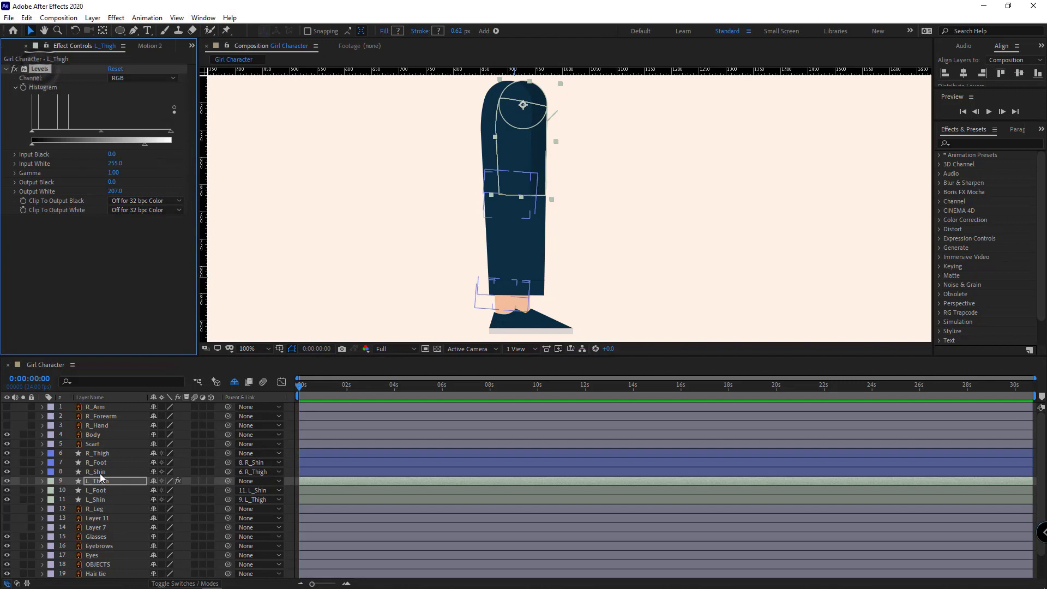
# - Copy the L_Thigh Levels effect onto the L_Foot and L_Shin layers
pyautogui.click(120, 471)
pyautogui.click(101, 490)
pyautogui.keyDown('shift'); pyautogui.click(103, 500); pyautogui.keyUp('shift')
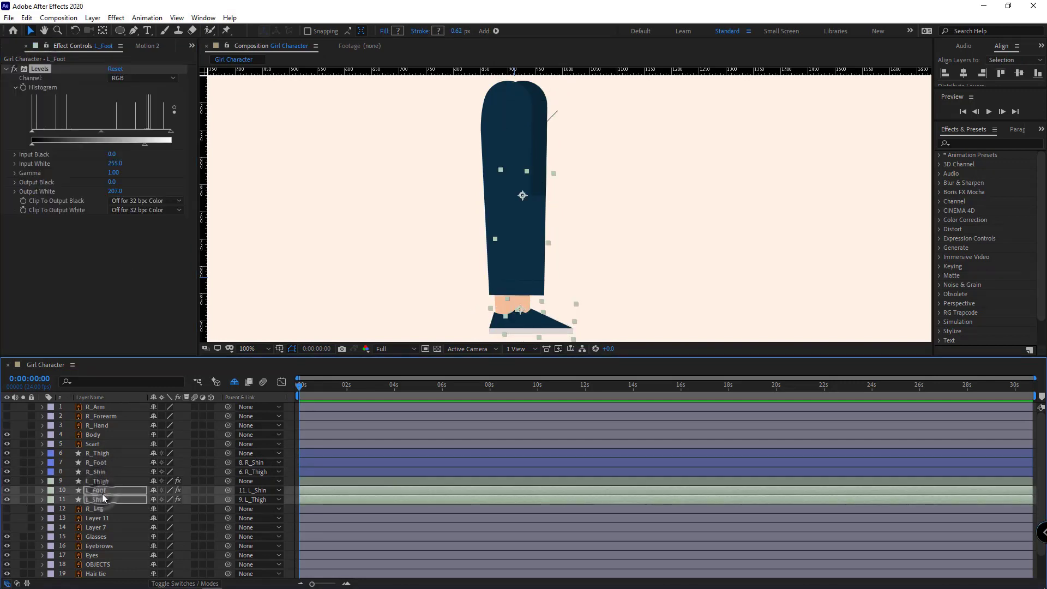
pyautogui.hotkey('ctrl', 'shift', 'a')
# - Delete Group 3, the short crease line, from the contents of L_Thigh and collapse the layer
pyautogui.moveTo(523, 134); pyautogui.dragTo(519, 186)
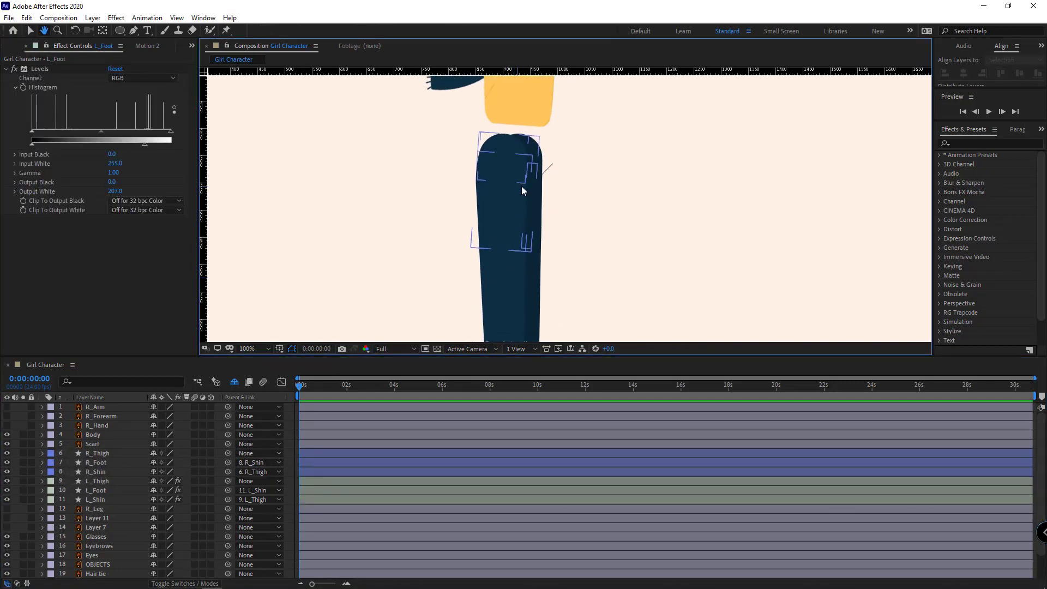
pyautogui.scroll(1, 519, 186)
pyautogui.click(93, 481)
pyautogui.click(43, 481)
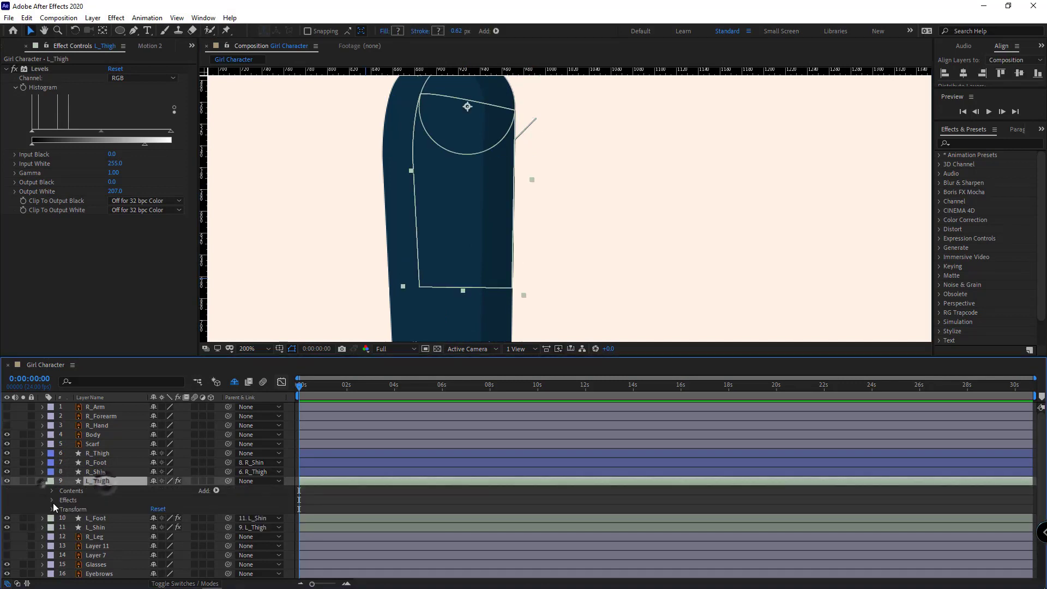
pyautogui.click(53, 491)
pyautogui.click(79, 519)
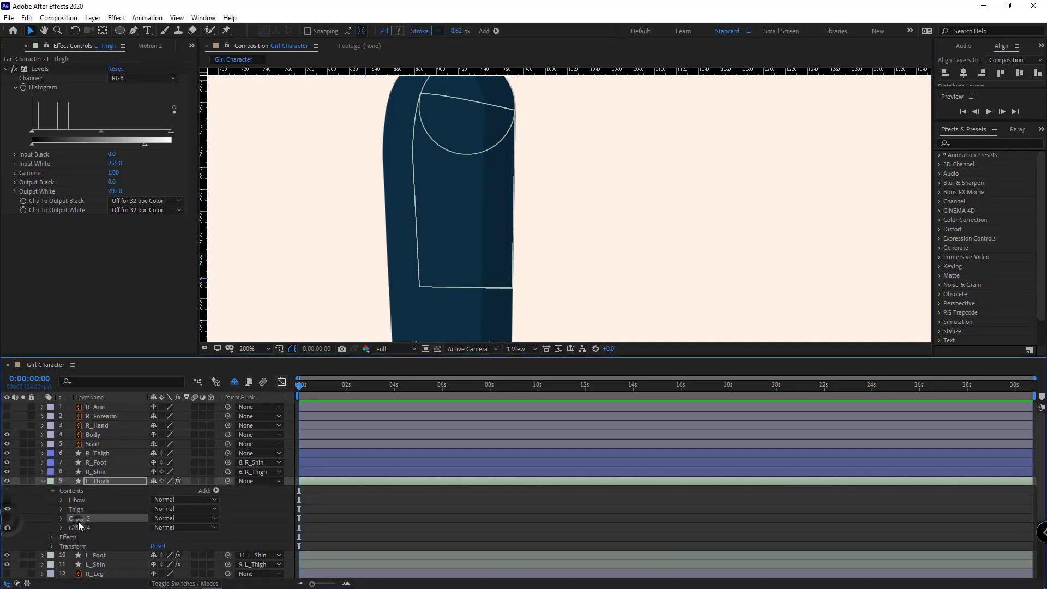
pyautogui.press('Delete')
pyautogui.click(43, 481)
pyautogui.hotkey('ctrl', 'shift', 'a')
pyautogui.scroll(3, 464, 298)
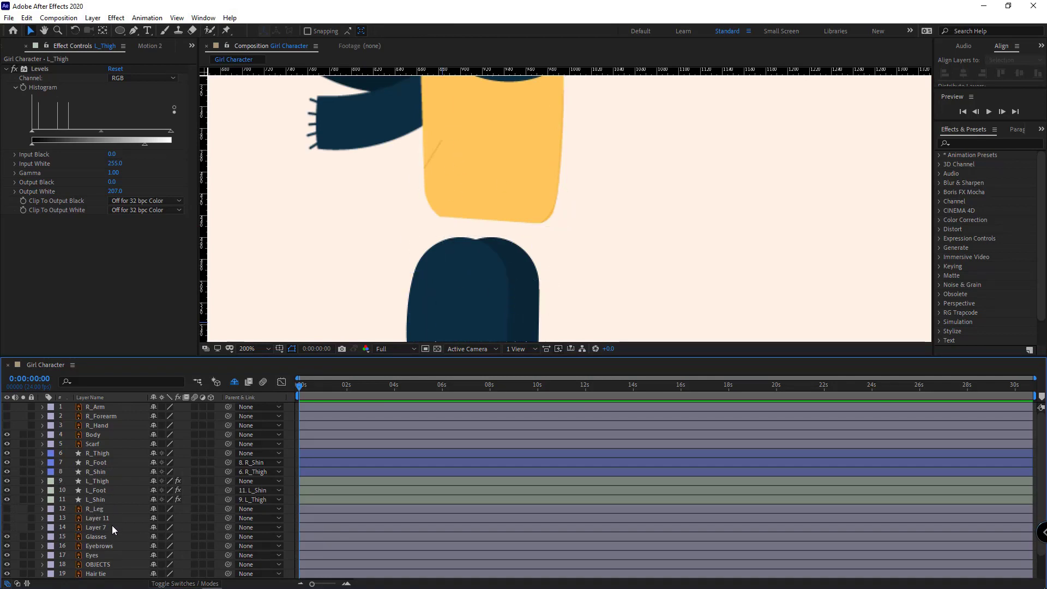
# - Create shapes from the Body vector layer and delete the original Body layer
pyautogui.rightClick(98, 433)
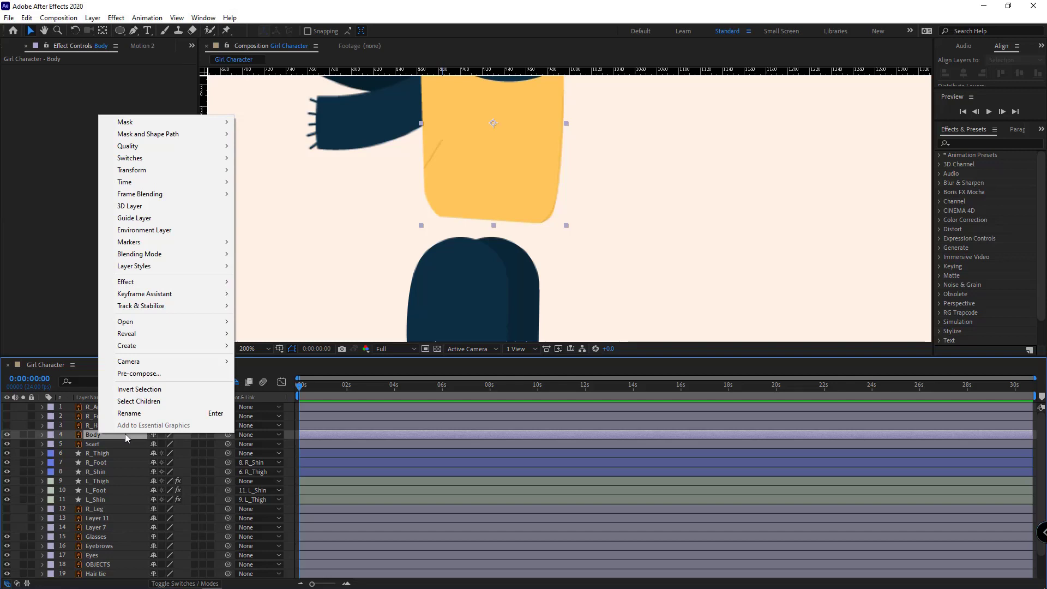
pyautogui.moveTo(131, 345)
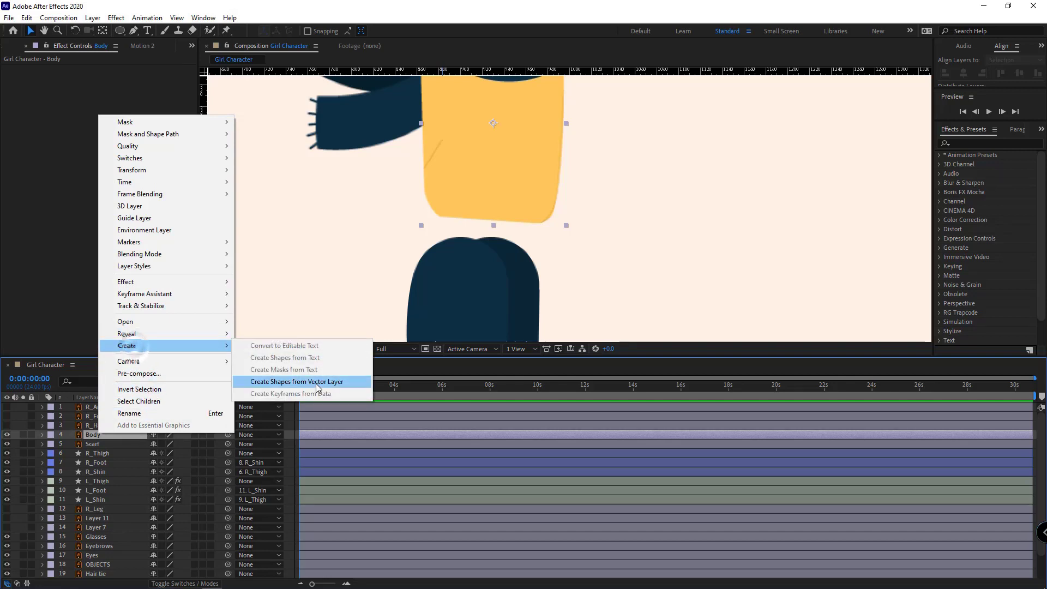
pyautogui.click(319, 382)
pyautogui.click(88, 445)
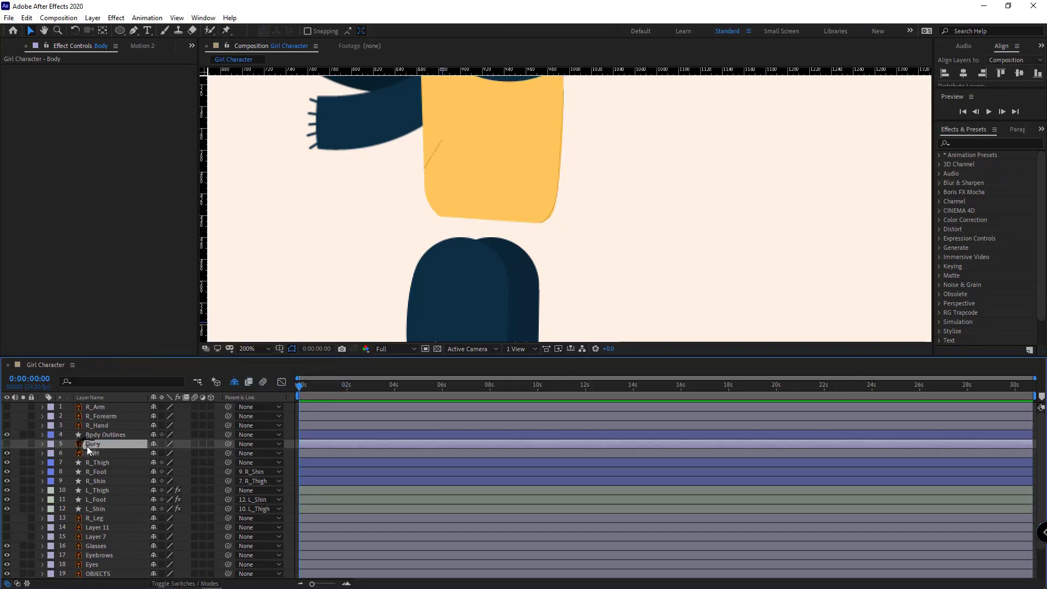
pyautogui.press('Delete')
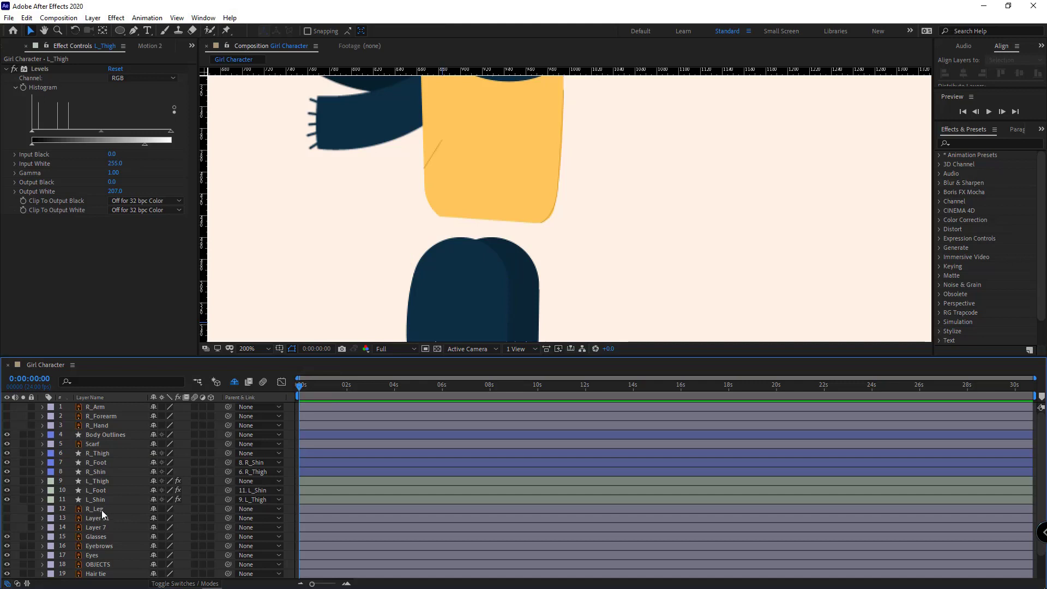
# - Show R_Leg and Layer 11 as reference and trace a closed hip shape below the sweater with the Pen tool in Body Outlines
pyautogui.click(101, 510)
pyautogui.moveTo(7, 511); pyautogui.dragTo(7, 519)
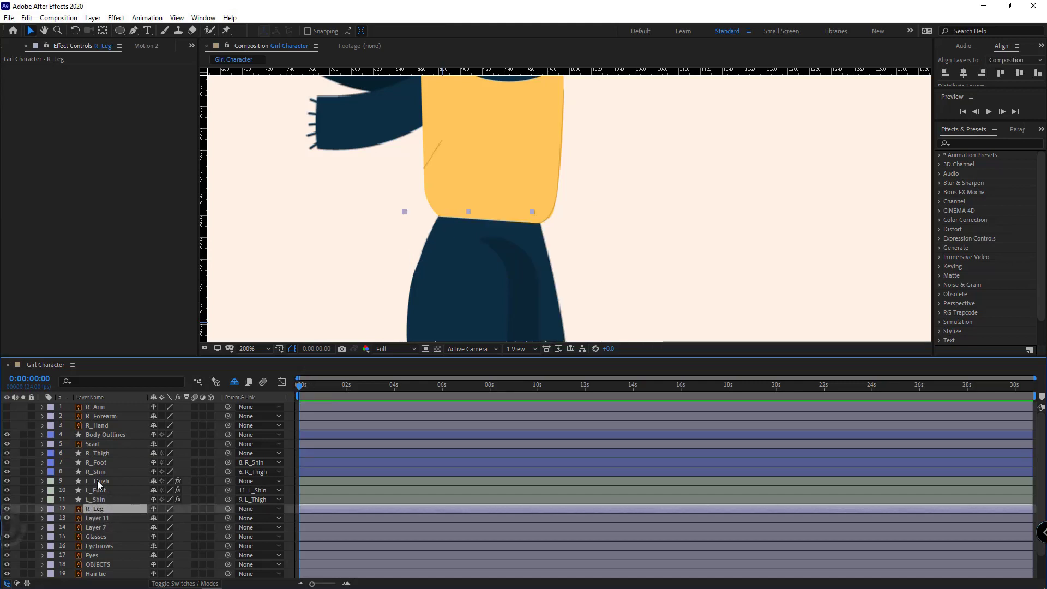
pyautogui.click(101, 435)
pyautogui.click(43, 434)
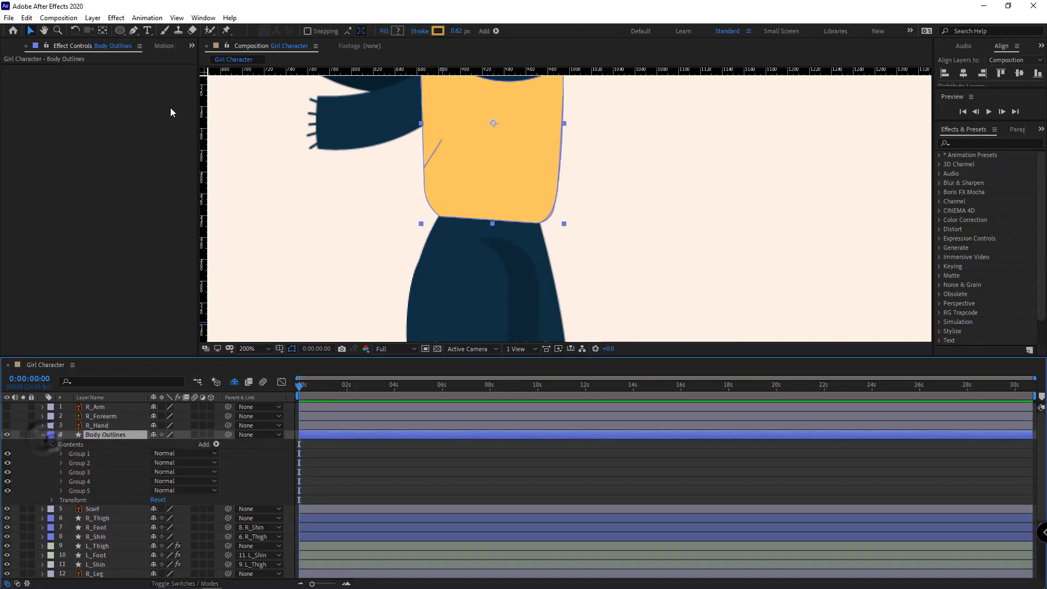
pyautogui.click(133, 31)
pyautogui.scroll(1, 484, 238)
pyautogui.moveTo(484, 238)
pyautogui.mouseDown()
pyautogui.moveTo(497, 192)
pyautogui.moveTo(527, 203)
pyautogui.mouseUp()
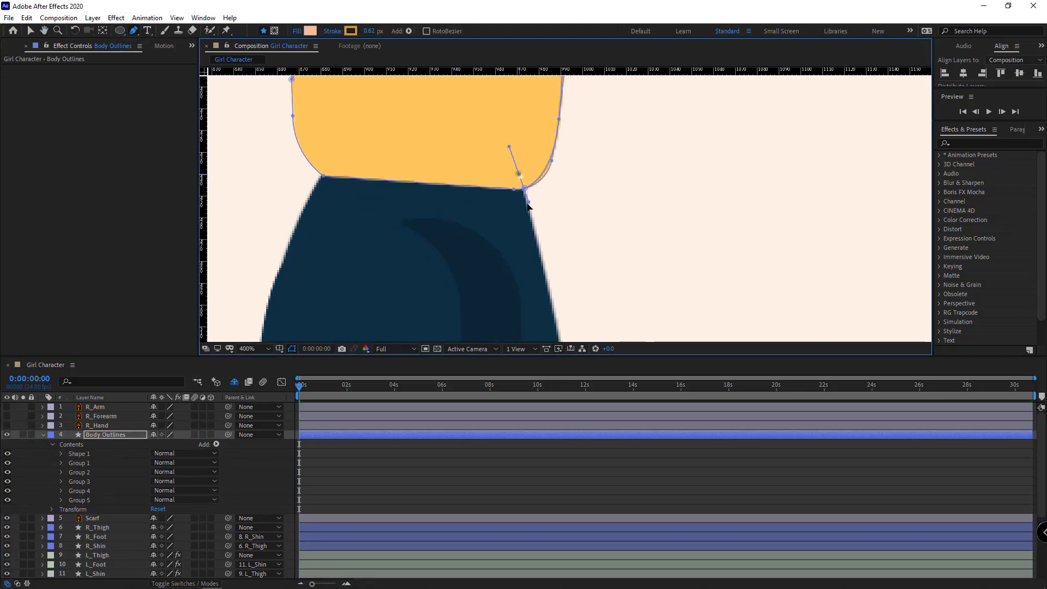
pyautogui.click(545, 278)
pyautogui.click(410, 283)
pyautogui.click(277, 277)
pyautogui.click(334, 152)
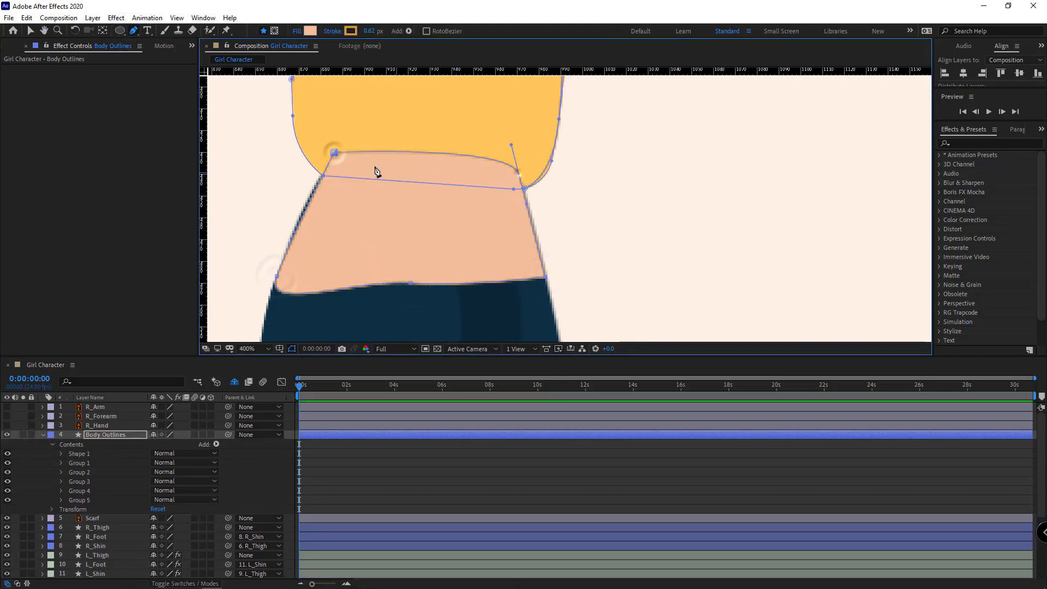
# - Refine the hip shape by straightening its upper edge, fitting its sides to the trousers and rounding its lower edge
pyautogui.keyDown('alt'); pyautogui.click(519, 175); pyautogui.keyUp('alt')
pyautogui.moveTo(334, 152); pyautogui.dragTo(327, 164)
pyautogui.moveTo(290, 224); pyautogui.dragTo(294, 237)
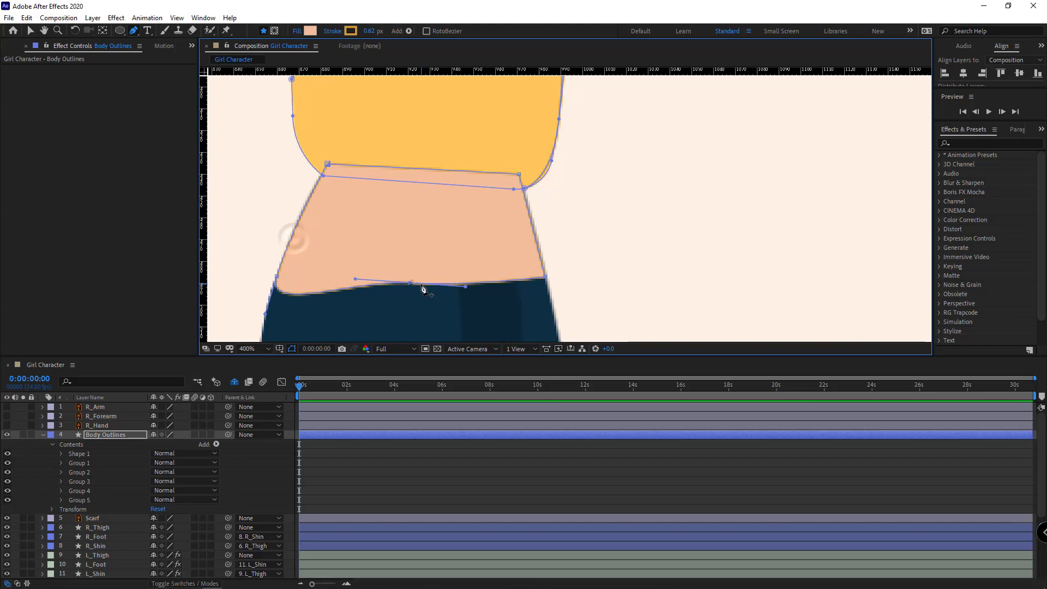
pyautogui.moveTo(411, 283); pyautogui.dragTo(412, 296)
pyautogui.moveTo(545, 277); pyautogui.dragTo(537, 244)
pyautogui.moveTo(408, 295); pyautogui.dragTo(410, 307)
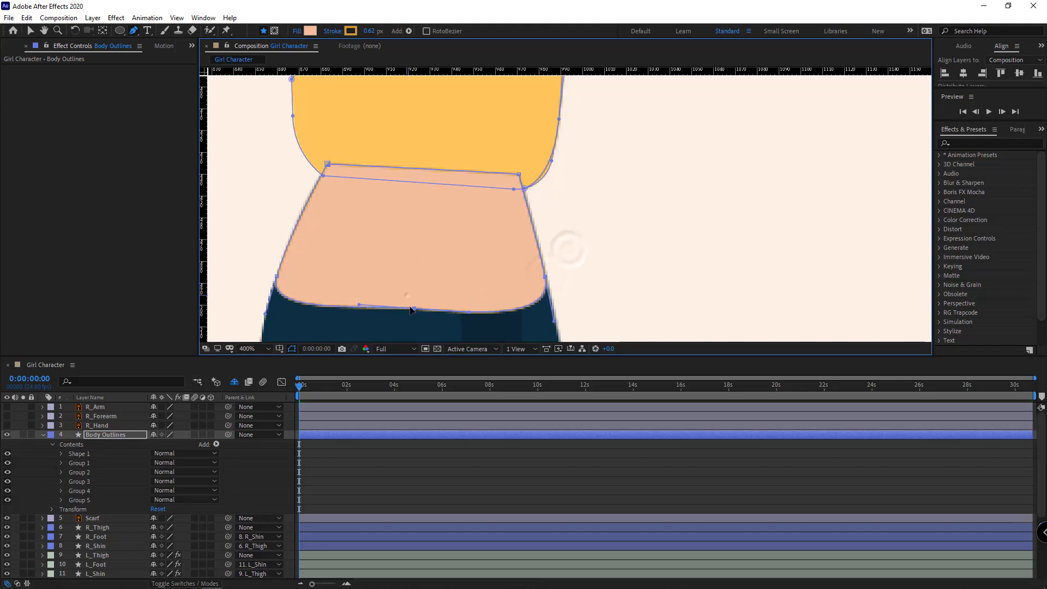
pyautogui.press(',')
# - Fill the hip shape with the dark blue sampled from the trousers and set its stroke to none
pyautogui.click(311, 32)
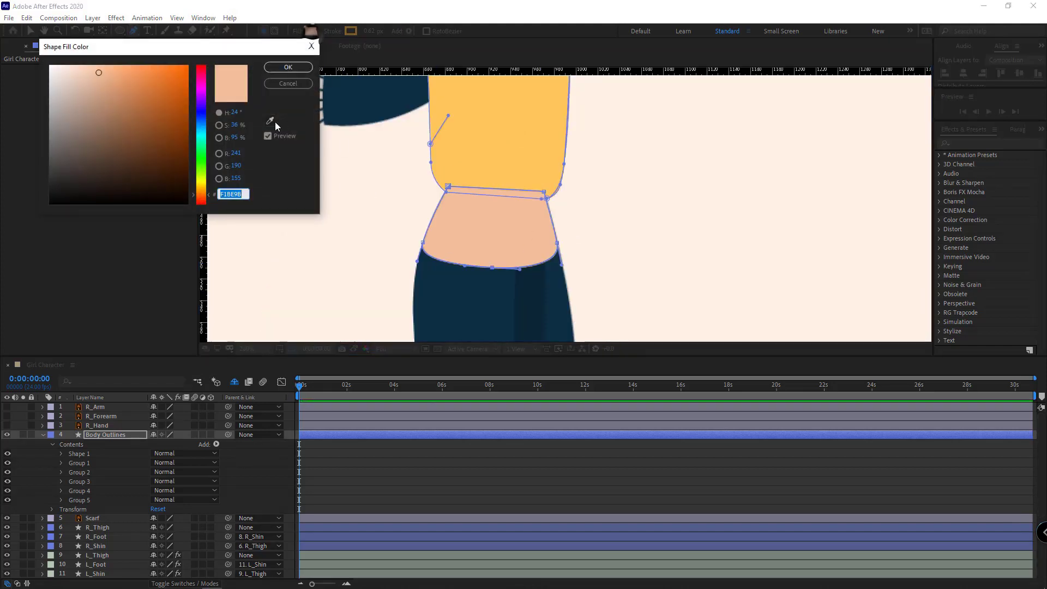
pyautogui.click(272, 123)
pyautogui.click(445, 302)
pyautogui.click(287, 69)
pyautogui.click(334, 32)
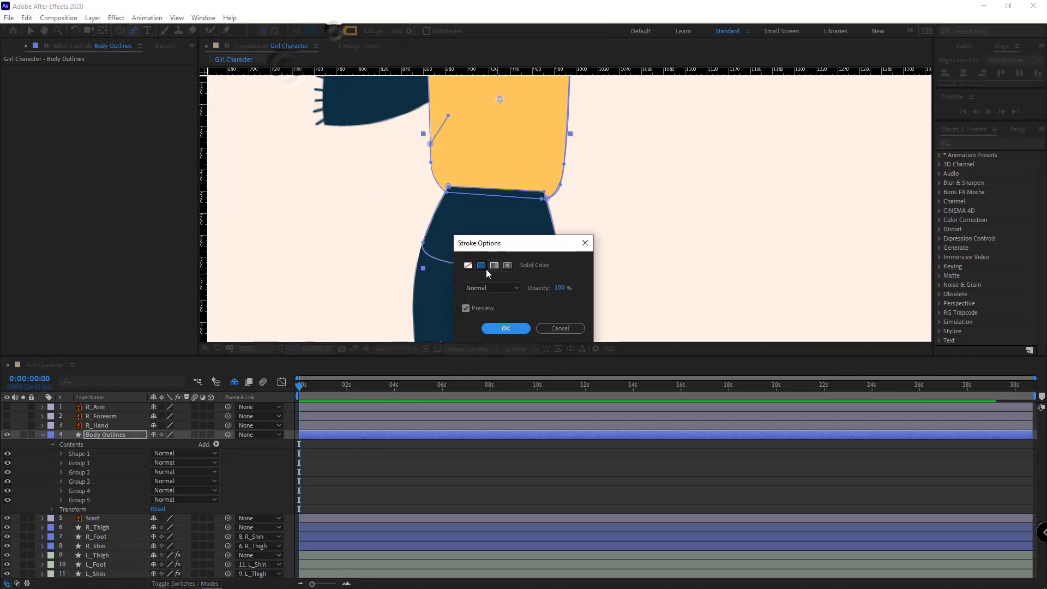
pyautogui.click(470, 264)
pyautogui.click(501, 327)
pyautogui.click(51, 472)
pyautogui.press(',')
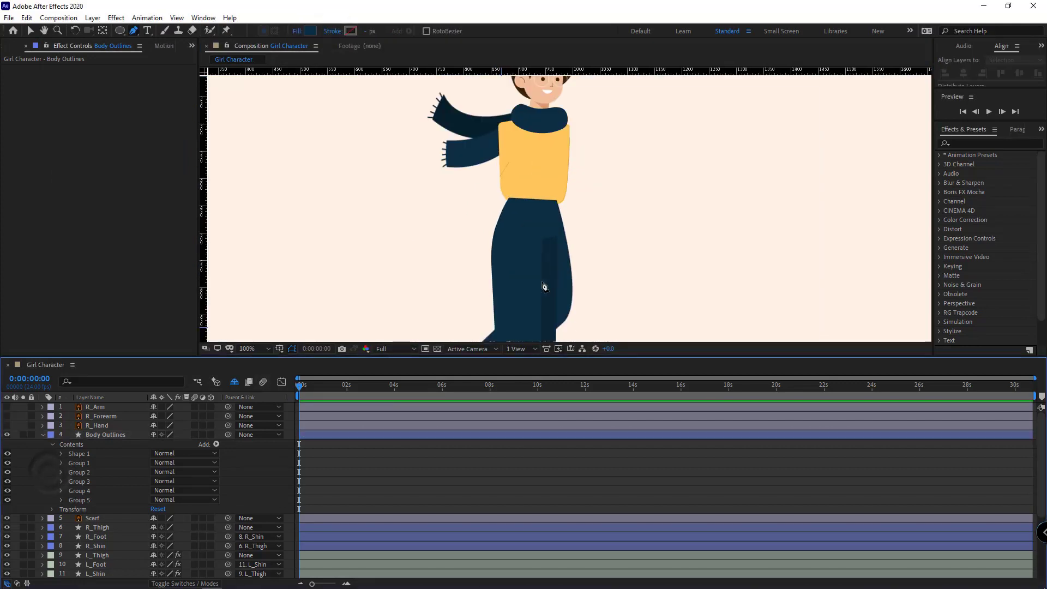
# - Delete the original R_Leg and Layer 11 reference layers
pyautogui.scroll(-2, 109, 520)
pyautogui.click(97, 528)
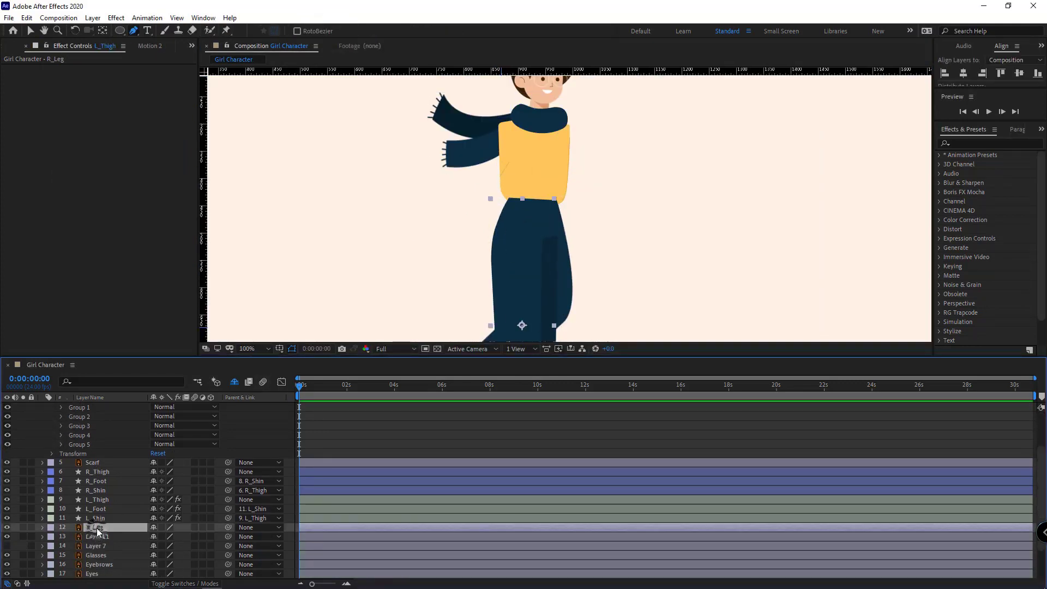
pyautogui.scroll(-2, 97, 531)
pyautogui.click(96, 528)
pyautogui.press('Delete')
pyautogui.scroll(1, 517, 298)
pyautogui.moveTo(517, 298); pyautogui.dragTo(499, 173)
pyautogui.scroll(-2, 578, 247)
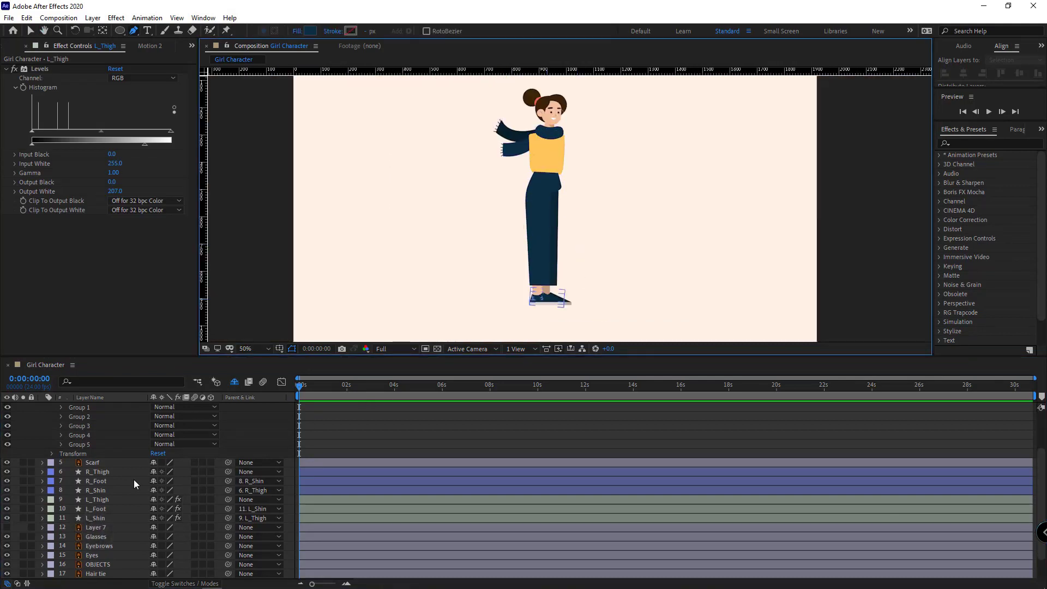
# - Nudge L_Thigh 13 pixels to the right so its front edge lines up with the hip
pyautogui.scroll(-2, 125, 477)
pyautogui.click(117, 473)
pyautogui.click(99, 473)
pyautogui.scroll(4, 545, 218)
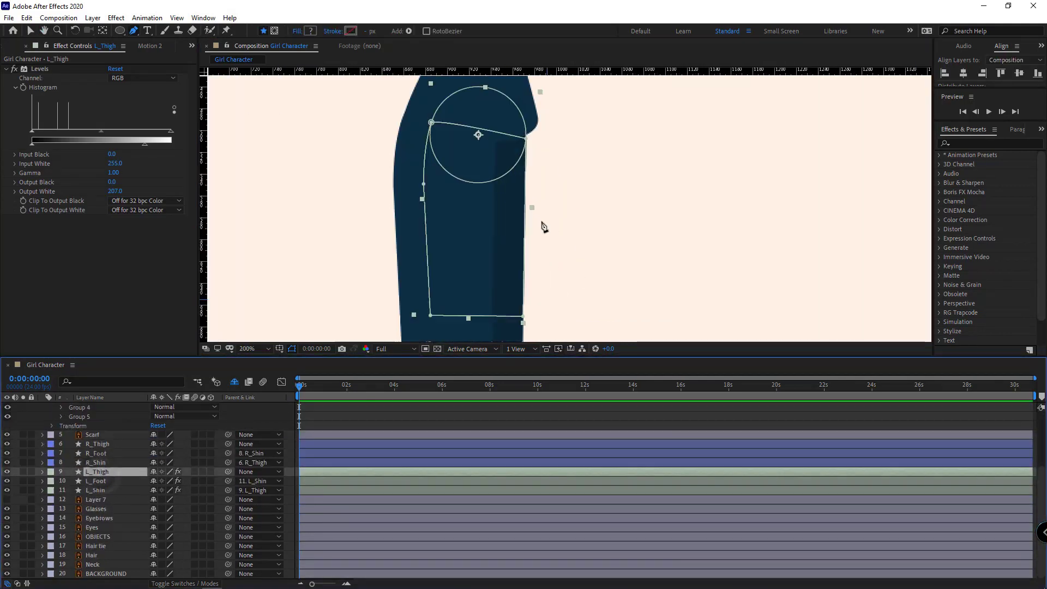
pyautogui.press('Right')
pyautogui.press('Right')
pyautogui.press('Right')
pyautogui.press('Right')
pyautogui.press('Right')
pyautogui.press('Right')
pyautogui.press('Right')
pyautogui.press('Right')
pyautogui.press('Right')
pyautogui.press('Right')
pyautogui.press('Right')
pyautogui.press('Right')
pyautogui.press('Right')
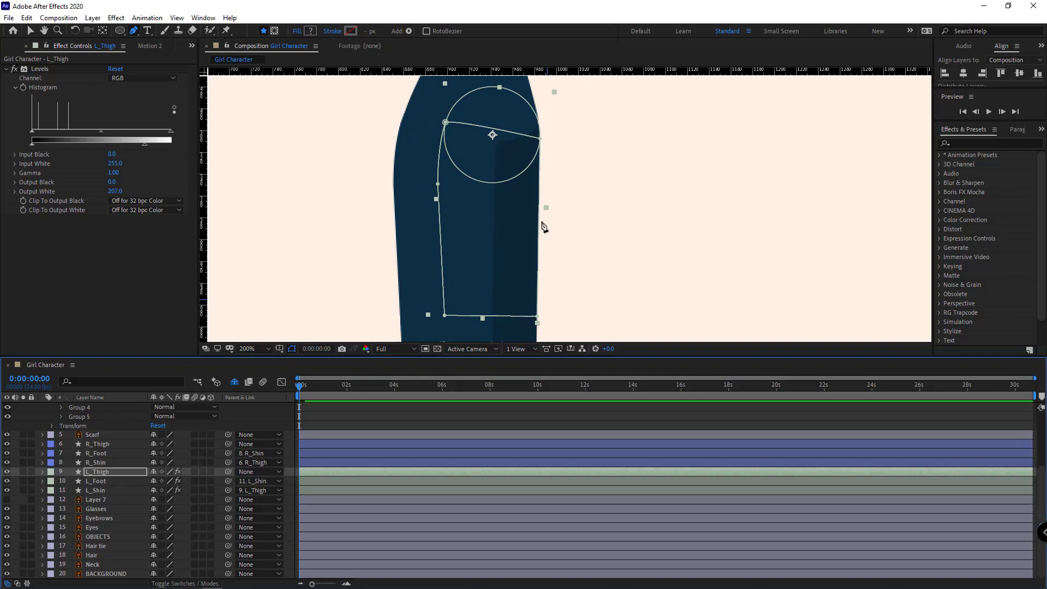
pyautogui.click(48, 415)
# - Extend the hip shape in Body Outlines by pulling its lower middle point down over the thighs
pyautogui.scroll(-1, 491, 201)
pyautogui.scroll(2, 471, 205)
pyautogui.scroll(3, 112, 437)
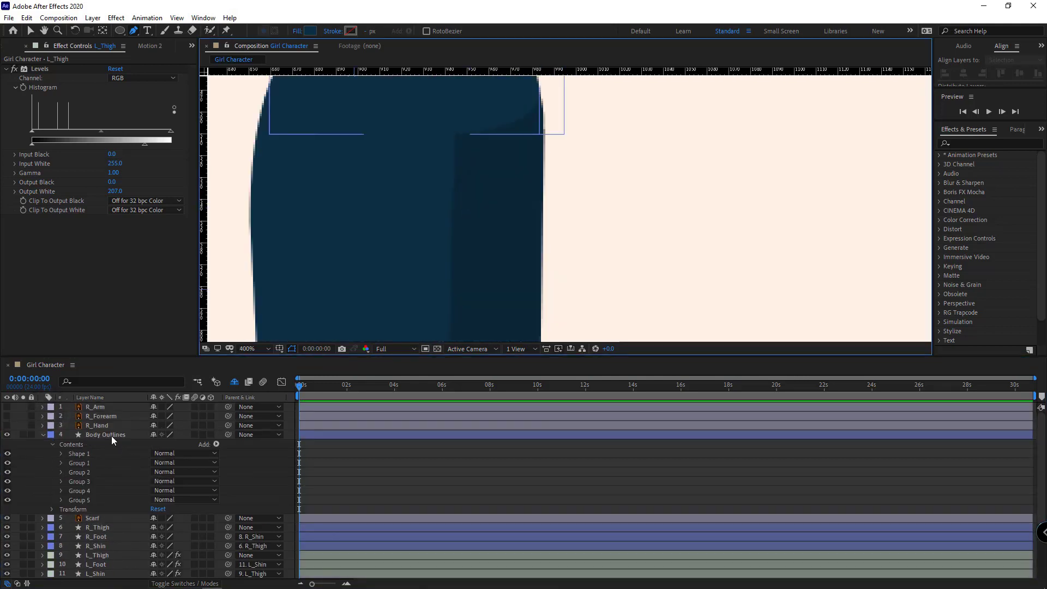
pyautogui.click(111, 436)
pyautogui.moveTo(408, 133); pyautogui.dragTo(423, 210)
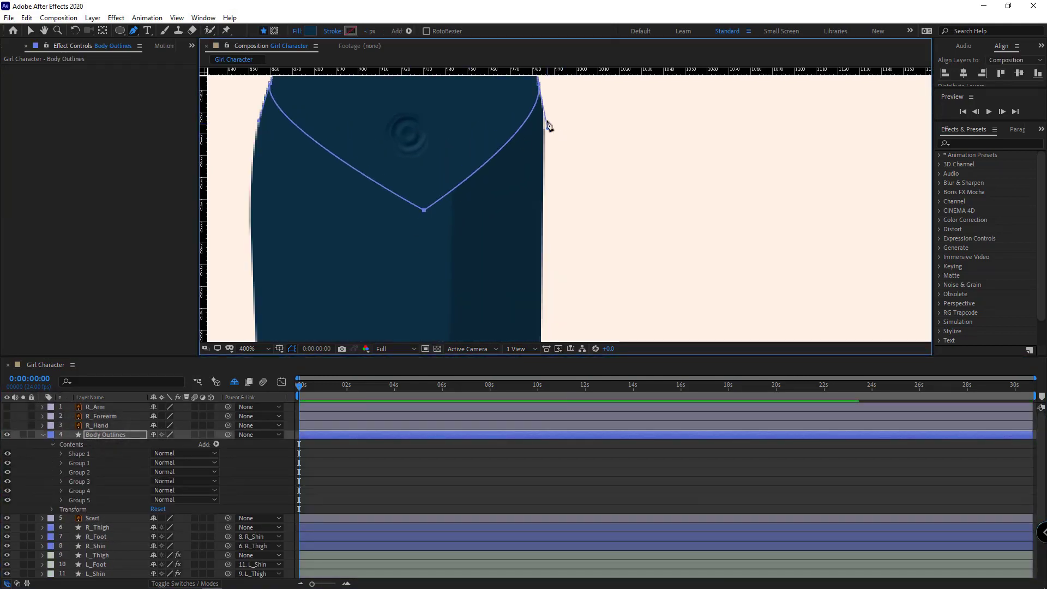
pyautogui.press('v')
pyautogui.scroll(-1, 547, 123)
pyautogui.moveTo(549, 82); pyautogui.dragTo(549, 181)
pyautogui.moveTo(493, 118); pyautogui.dragTo(489, 244)
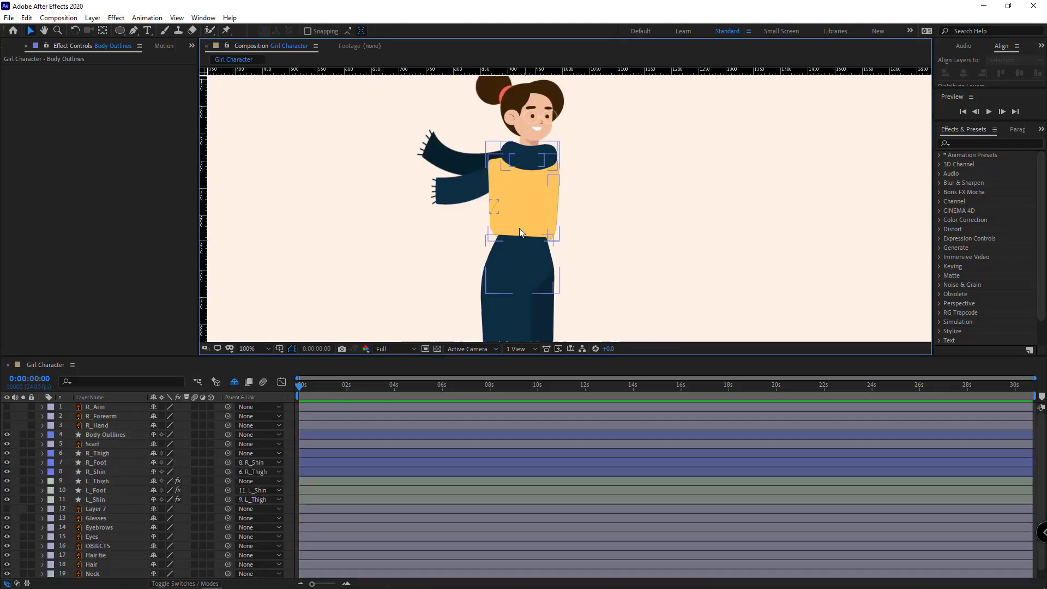
# - Turn on the right arm layers, solo R_Arm and create shapes from its vector layer
pyautogui.moveTo(7, 425)
pyautogui.mouseDown()
pyautogui.moveTo(7, 407)
pyautogui.moveTo(21, 426)
pyautogui.moveTo(24, 418)
pyautogui.mouseUp()
pyautogui.click(471, 210)
pyautogui.scroll(2, 483, 259)
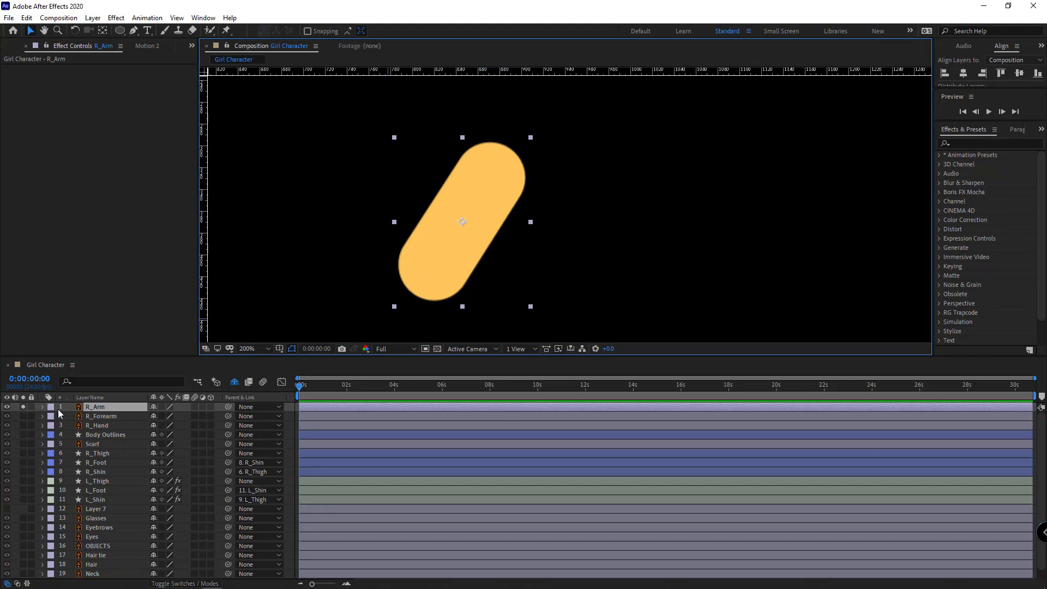
pyautogui.rightClick(97, 407)
pyautogui.click(325, 354)
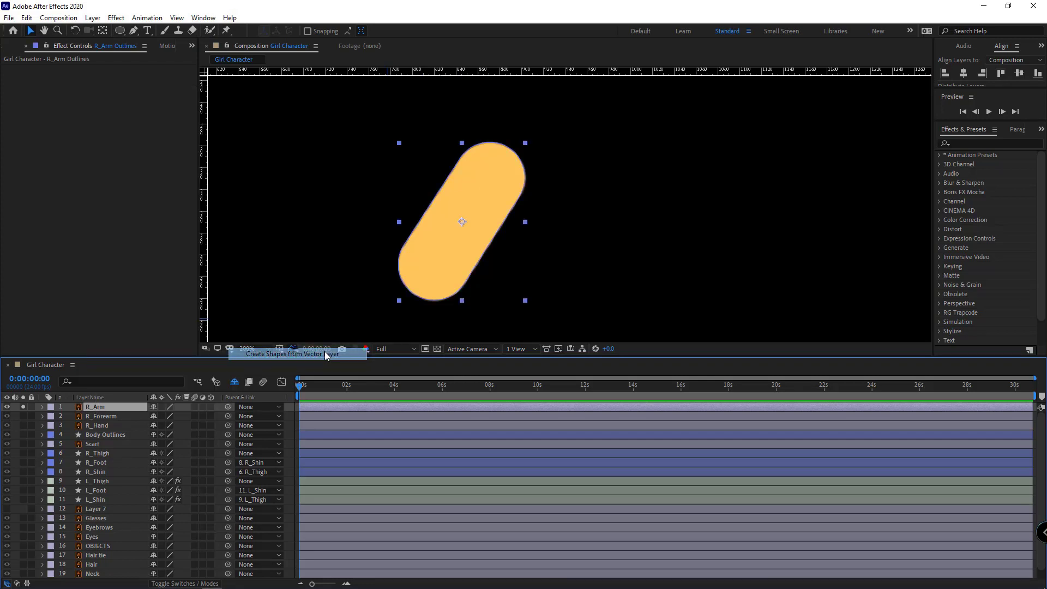
# - Draw a joint circle inside R_Arm Outlines over the rounded shoulder end of the arm
pyautogui.click(42, 407)
pyautogui.click(52, 417)
pyautogui.click(77, 417)
pyautogui.scroll(1, 465, 149)
pyautogui.click(120, 31)
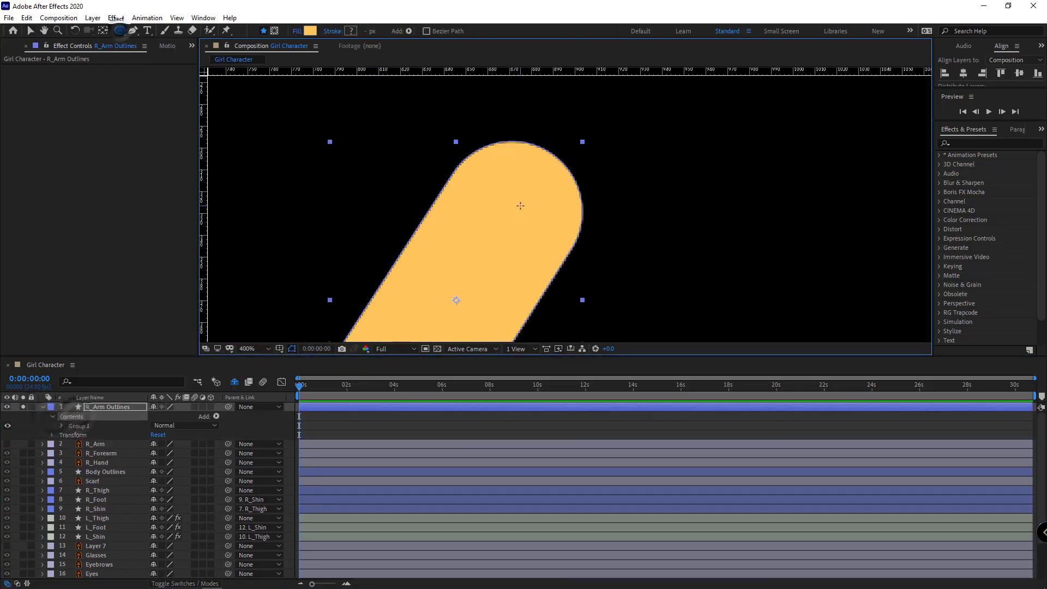
pyautogui.moveTo(519, 206); pyautogui.dragTo(589, 277)
pyautogui.press('v')
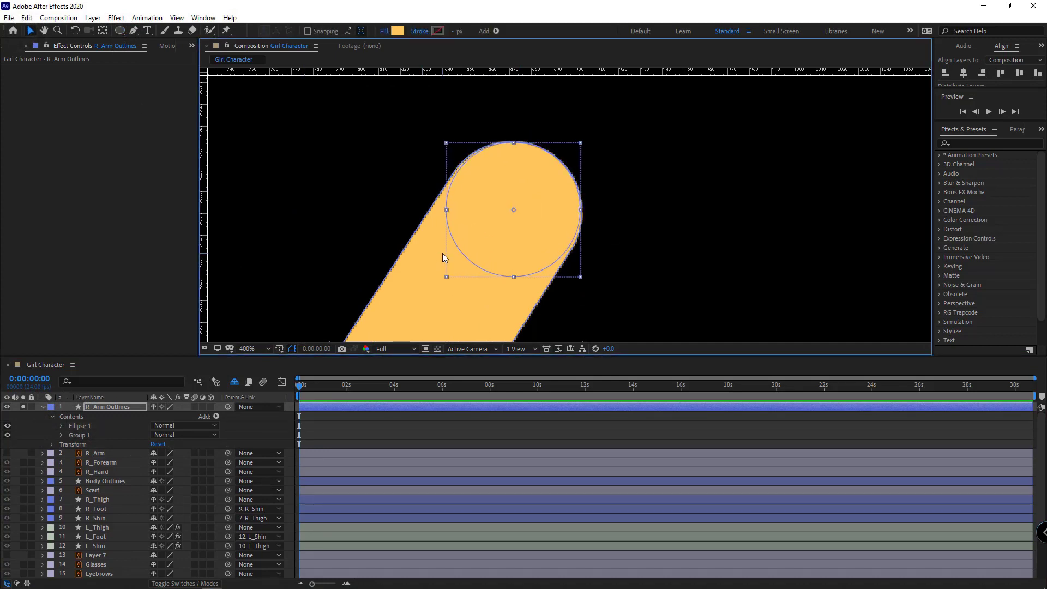
# - Set the shoulder circle's size to 64.1 and nudge it to match the arm's rounded end
pyautogui.press('Down')
pyautogui.click(61, 426)
pyautogui.click(71, 435)
pyautogui.moveTo(166, 444); pyautogui.dragTo(167, 444)
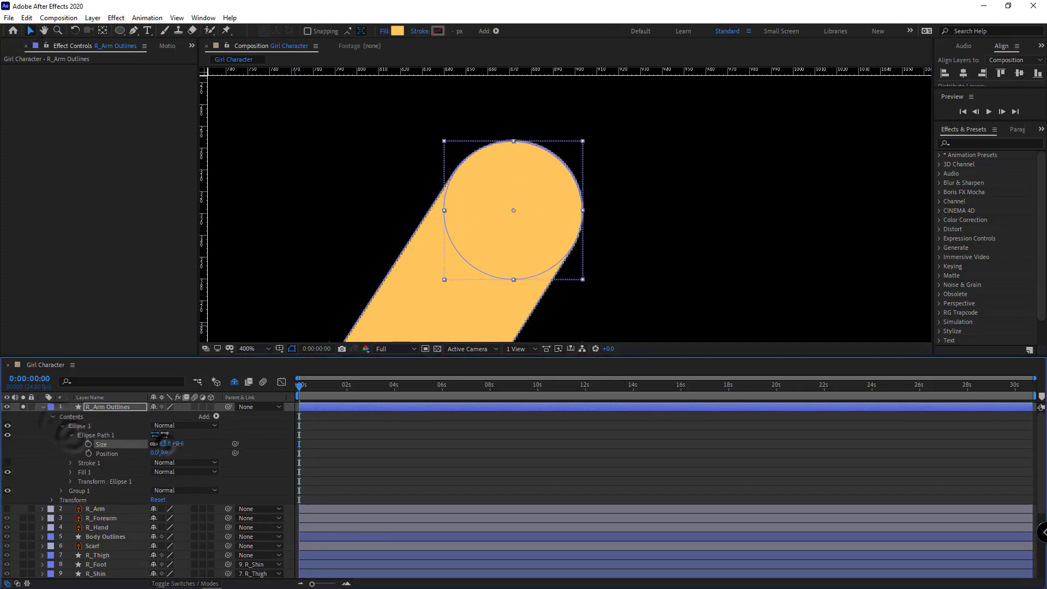
pyautogui.press('Left')
pyautogui.press('Down')
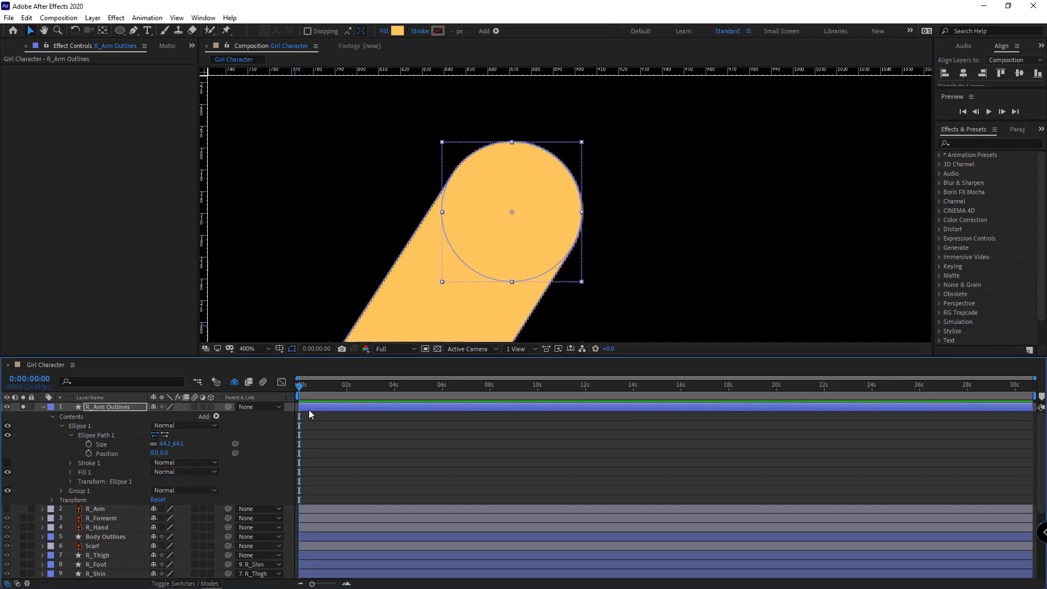
pyautogui.click(68, 444)
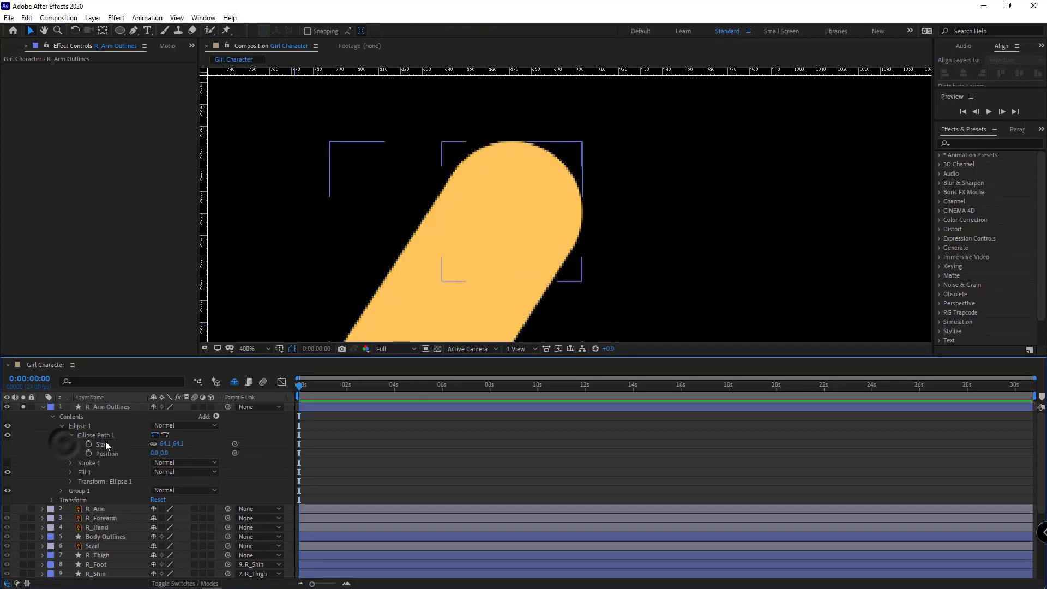
pyautogui.click(61, 426)
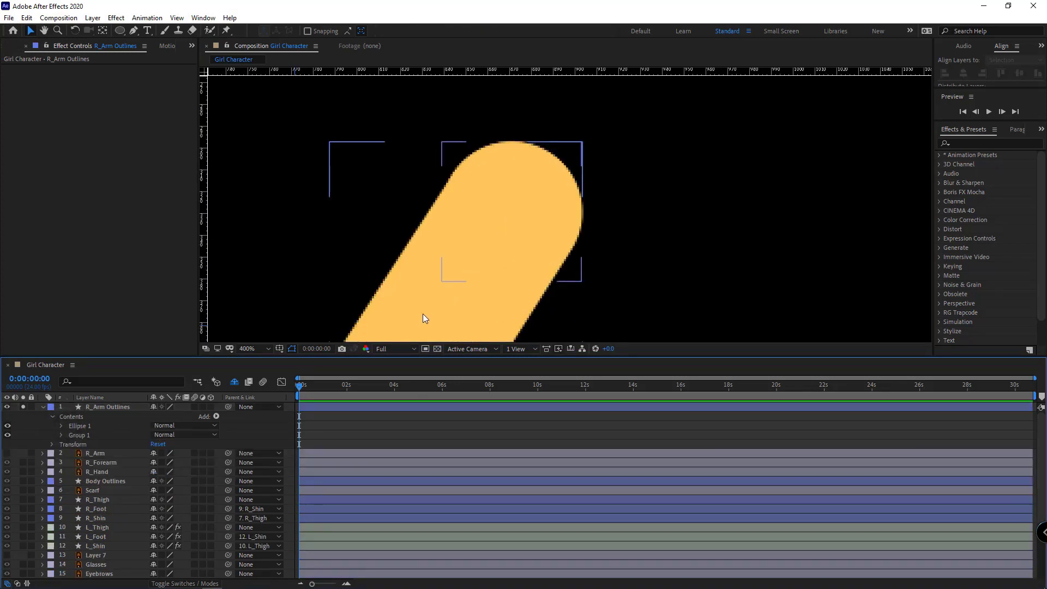
# - Center the R_Arm Outlines anchor point on the shoulder circle by temporarily hiding Group 1, and delete the original R_Arm layer
pyautogui.click(88, 427)
pyautogui.click(7, 435)
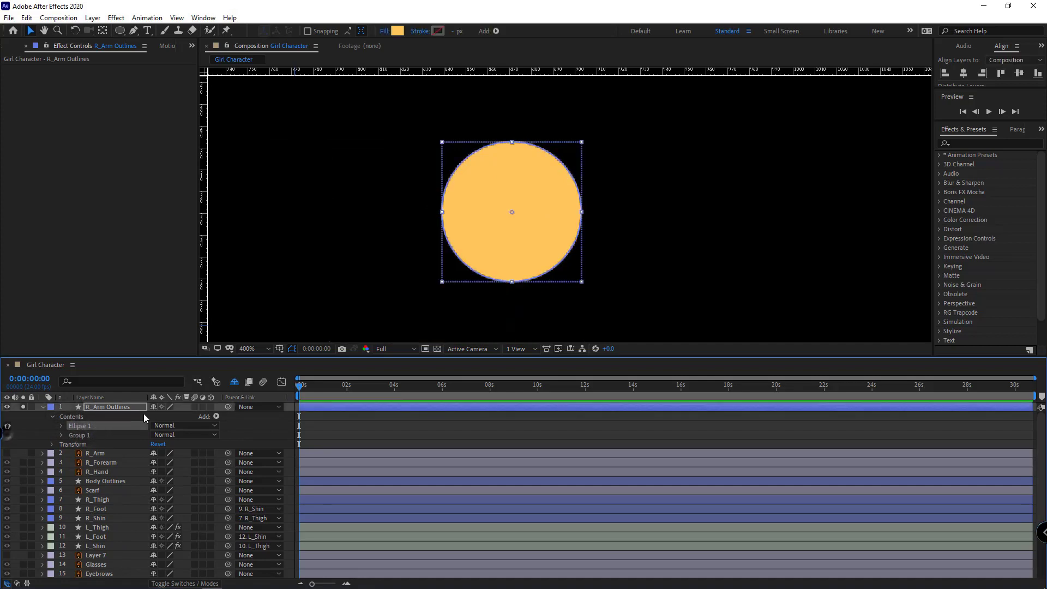
pyautogui.click(130, 410)
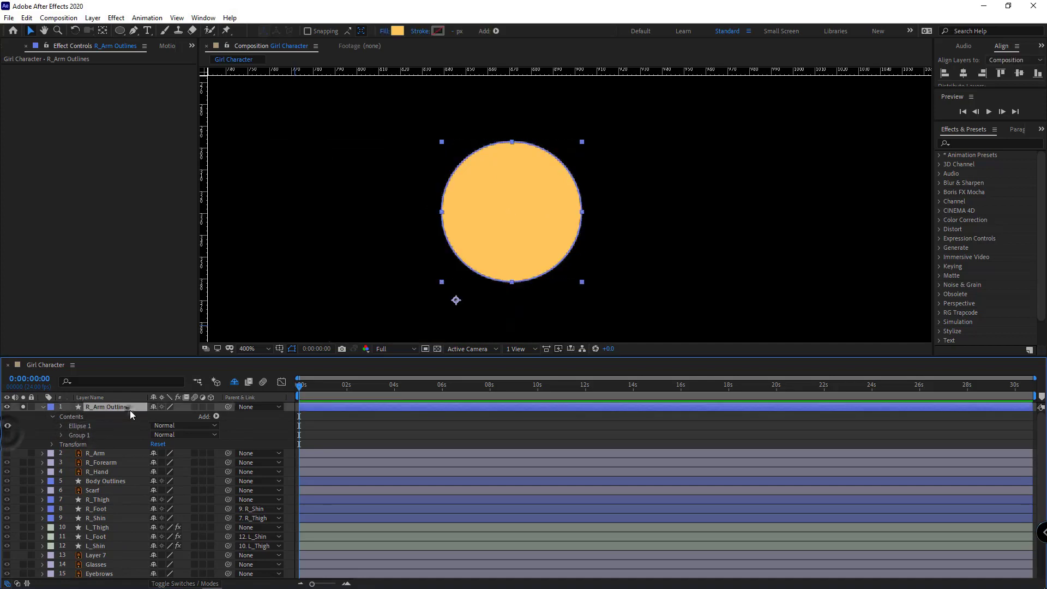
pyautogui.keyDown('ctrl'); pyautogui.doubleClick(102, 30); pyautogui.keyUp('ctrl')
pyautogui.click(7, 435)
pyautogui.scroll(-1, 556, 297)
pyautogui.moveTo(556, 296); pyautogui.dragTo(558, 202)
pyautogui.press('v')
pyautogui.click(43, 407)
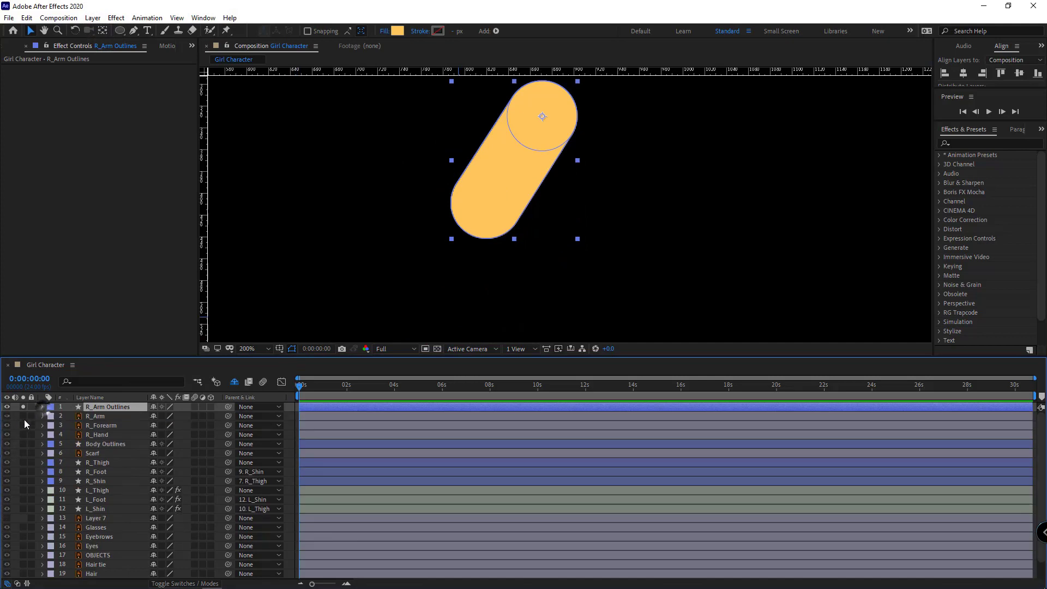
pyautogui.press('Delete')
# - Create shapes from the R_Forearm vector layer and solo R_Forearm Outlines
pyautogui.click(106, 417)
pyautogui.rightClick(106, 418)
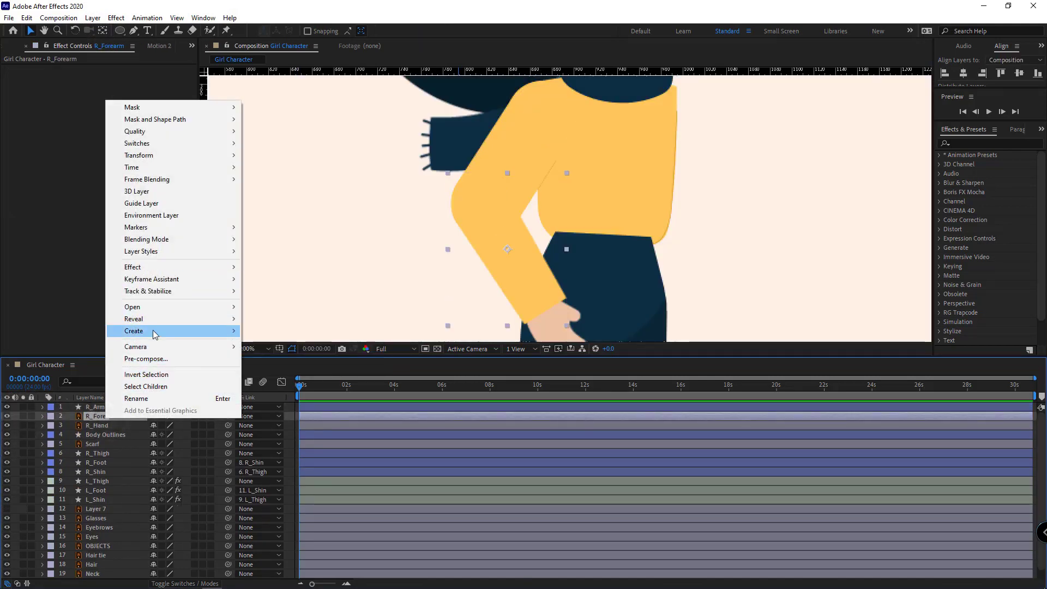
pyautogui.moveTo(155, 330)
pyautogui.click(273, 331)
pyautogui.click(23, 416)
pyautogui.scroll(1, 416, 331)
pyautogui.moveTo(357, 296); pyautogui.dragTo(410, 291)
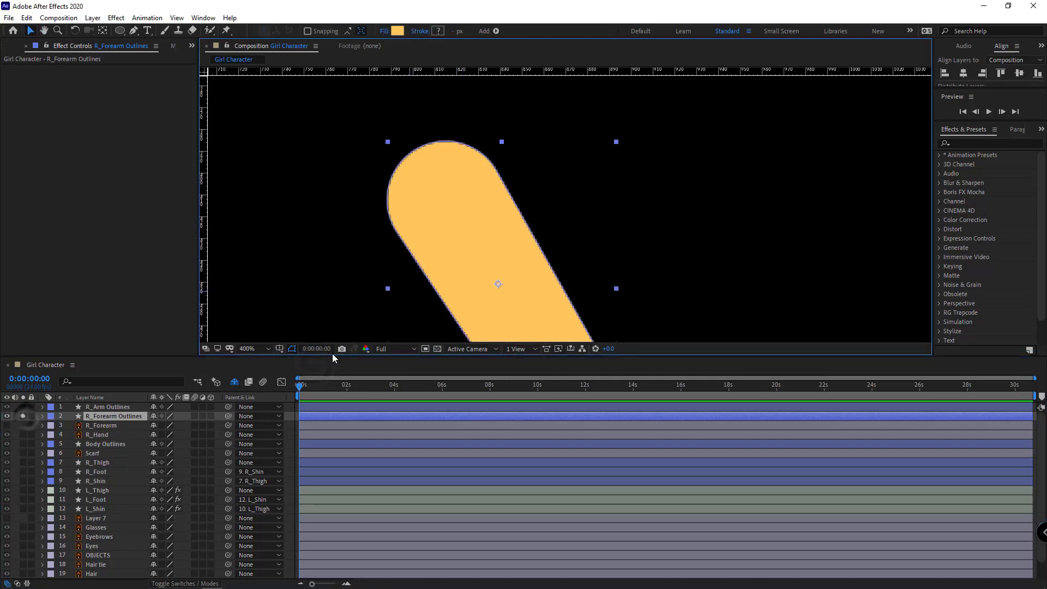
# - Draw a joint circle inside R_Forearm Outlines over the rounded elbow end of the forearm
pyautogui.click(120, 30)
pyautogui.moveTo(444, 193); pyautogui.dragTo(501, 236)
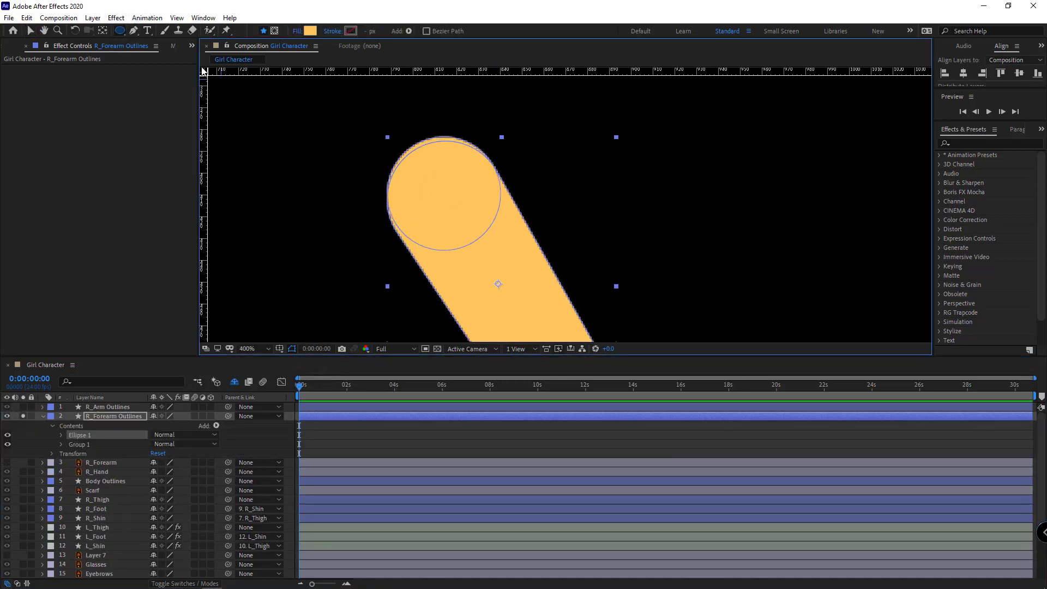
pyautogui.press('v')
pyautogui.press('.')
pyautogui.click(540, 213)
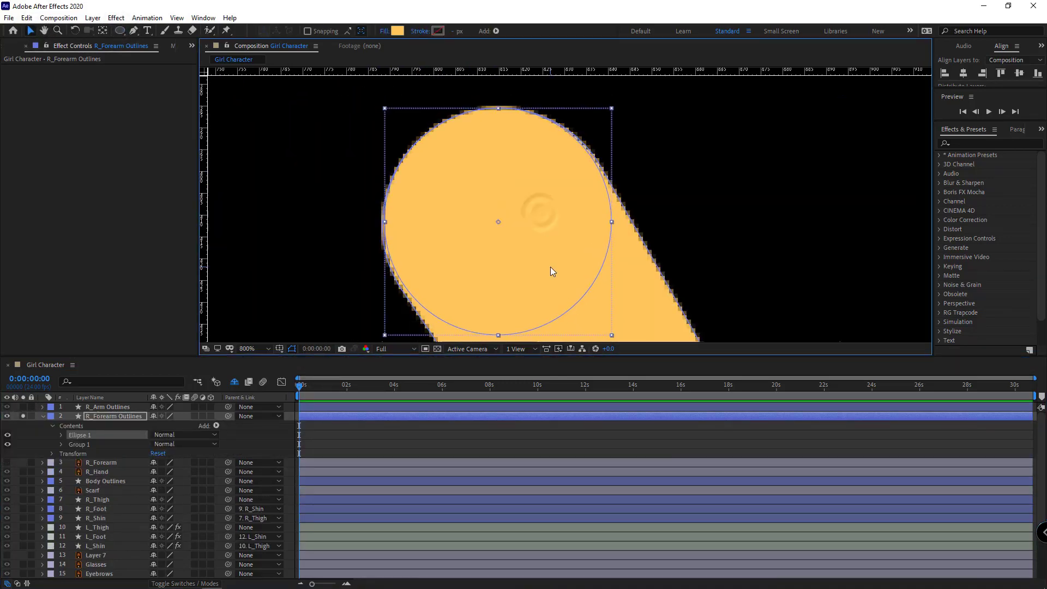
pyautogui.moveTo(551, 266); pyautogui.dragTo(550, 267)
# - Set the elbow circle's size to 53.5 to fit the width of the forearm's rounded end
pyautogui.click(62, 436)
pyautogui.click(71, 444)
pyautogui.moveTo(163, 453); pyautogui.dragTo(169, 453)
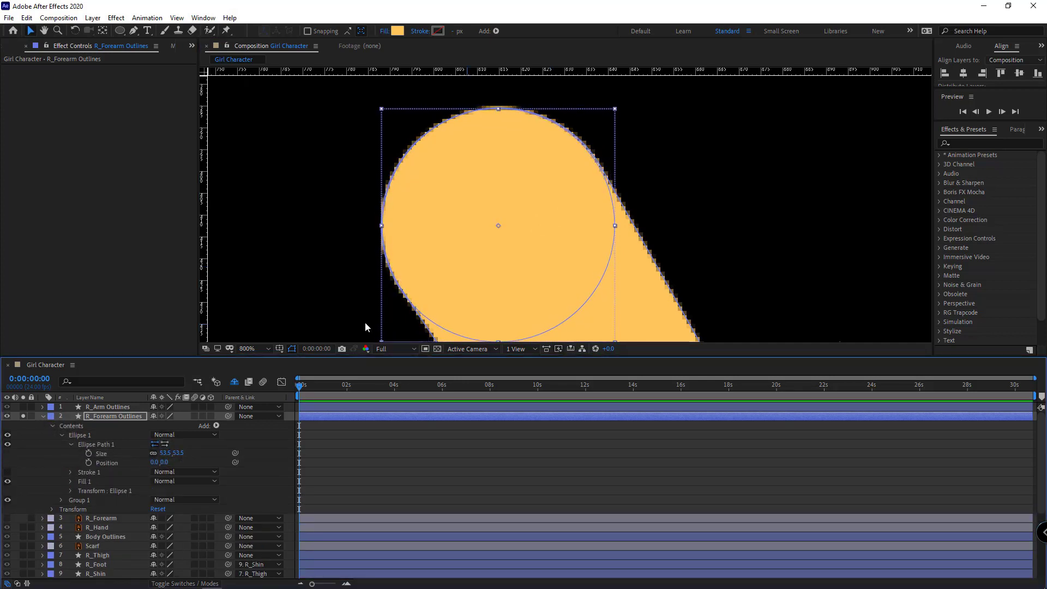
pyautogui.press(',')
pyautogui.press(',')
pyautogui.click(62, 435)
# - Center the R_Forearm Outlines anchor point on the elbow circle with Group 1 temporarily hidden, and delete the original R_Forearm layer
pyautogui.click(7, 444)
pyautogui.click(89, 426)
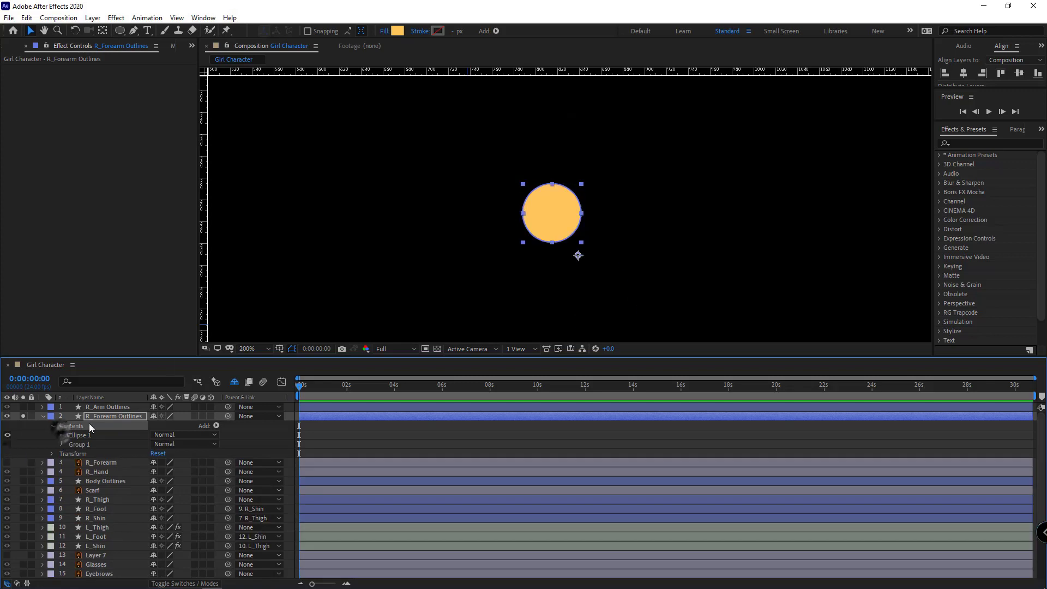
pyautogui.keyDown('ctrl'); pyautogui.doubleClick(102, 31); pyautogui.keyUp('ctrl')
pyautogui.click(7, 445)
pyautogui.click(43, 417)
pyautogui.click(109, 427)
pyautogui.press('Delete')
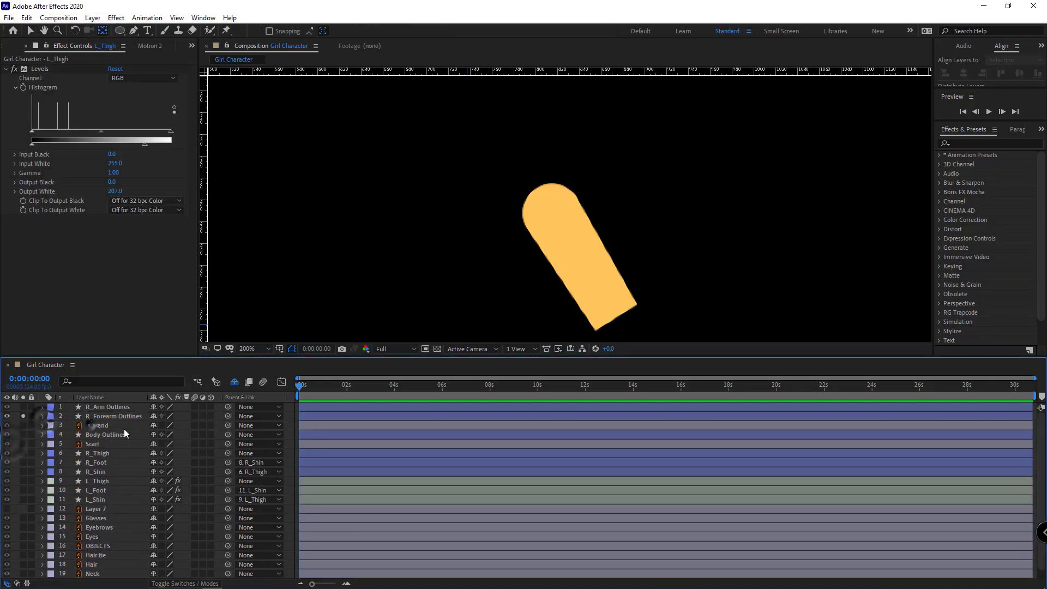
# - Create shapes from the R_Hand vector layer and solo R_Hand Outlines together with the forearm
pyautogui.rightClick(108, 426)
pyautogui.moveTo(148, 339)
pyautogui.click(281, 371)
pyautogui.click(23, 425)
pyautogui.moveTo(520, 272); pyautogui.dragTo(403, 181)
pyautogui.scroll(1, 438, 290)
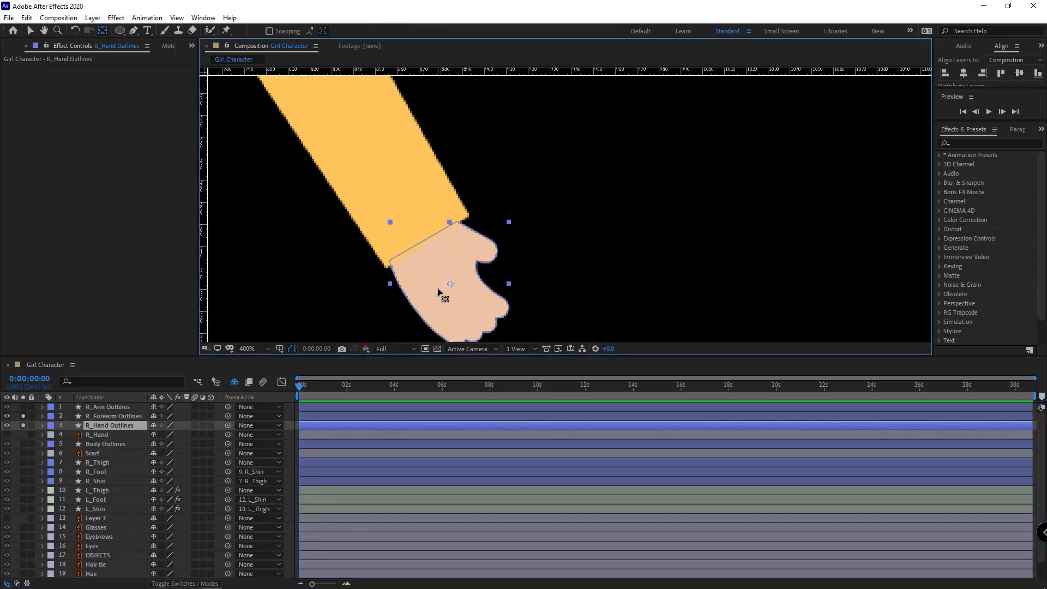
# - Draw a skin-coloured joint circle inside R_Hand Outlines over the wrist edge
pyautogui.click(43, 426)
pyautogui.scroll(1, 478, 254)
pyautogui.moveTo(478, 254)
pyautogui.mouseDown()
pyautogui.moveTo(556, 243)
pyautogui.moveTo(598, 214)
pyautogui.moveTo(578, 242)
pyautogui.mouseUp()
pyautogui.scroll(-1, 597, 213)
pyautogui.click(76, 436)
pyautogui.click(120, 31)
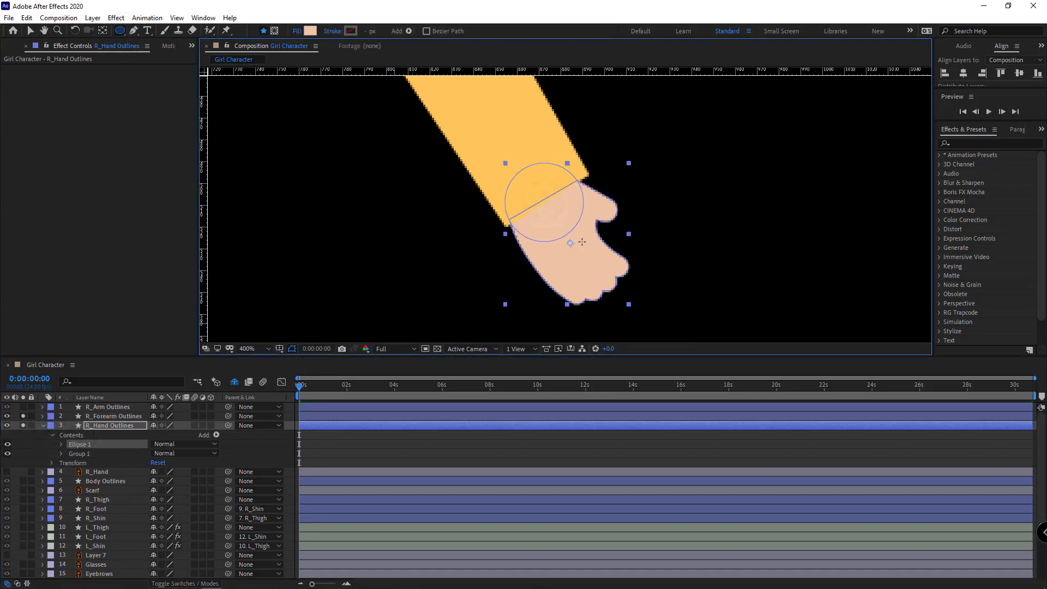
pyautogui.scroll(1, 582, 241)
pyautogui.press('v')
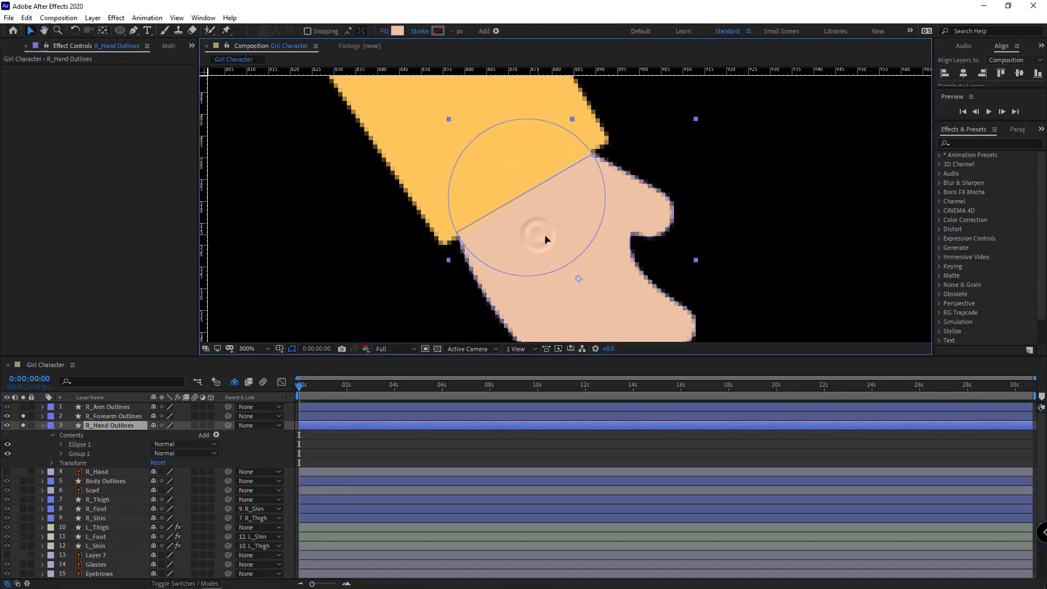
# - Center the R_Hand Outlines anchor point on the wrist circle by temporarily hiding Group 1
pyautogui.click(7, 454)
pyautogui.keyDown('ctrl'); pyautogui.doubleClick(103, 31); pyautogui.keyUp('ctrl')
pyautogui.click(7, 454)
pyautogui.scroll(-1, 564, 273)
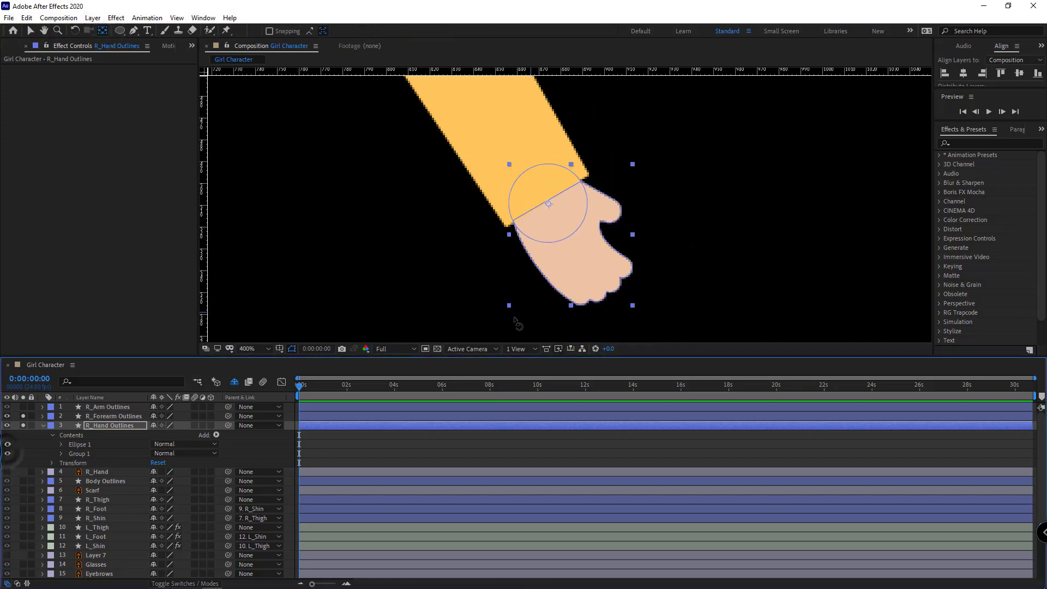
# - Test the wrist joint by rotating R_Hand Outlines about its anchor point, and undo the rotation
pyautogui.press('w')
pyautogui.moveTo(566, 279); pyautogui.dragTo(593, 259)
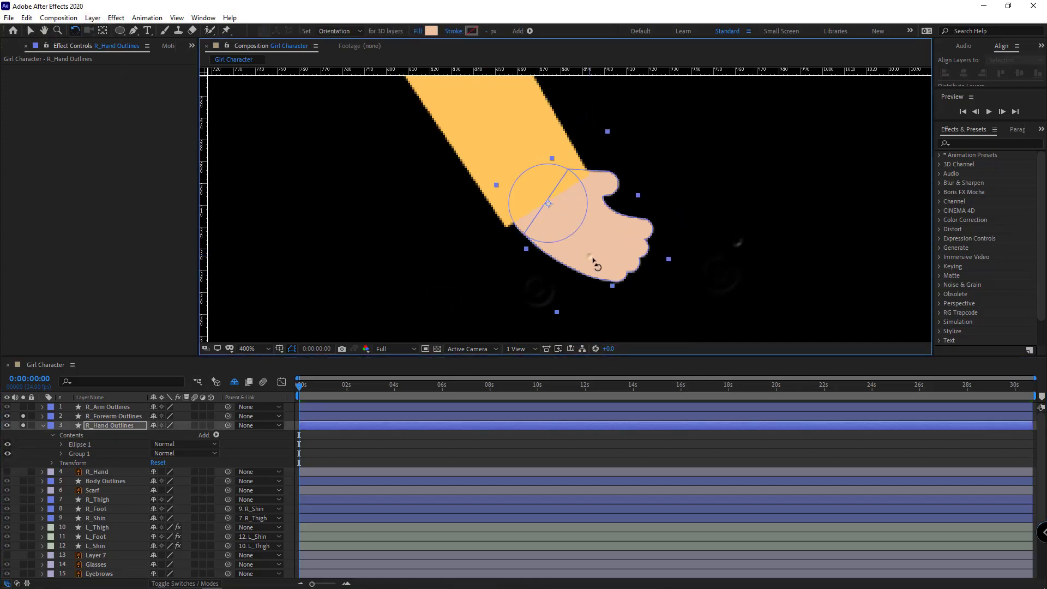
pyautogui.hotkey('ctrl', 'z')
pyautogui.hotkey('ctrl', 'z')
# - Turn off solo for the right arm, forearm and hand outlines so the whole character shows
pyautogui.scroll(-2, 711, 252)
pyautogui.scroll(1, 543, 185)
pyautogui.click(23, 407)
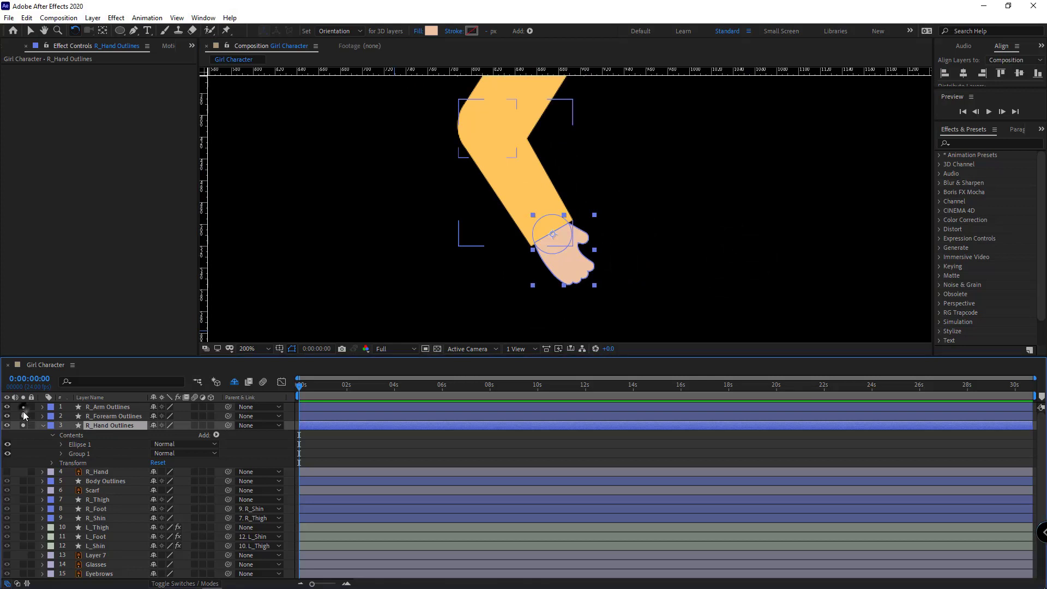
pyautogui.moveTo(23, 408); pyautogui.dragTo(23, 425)
# - Test the elbow joint by rotating R_Forearm Outlines about its anchor point, and restore its original pose
pyautogui.moveTo(537, 189); pyautogui.dragTo(222, 260)
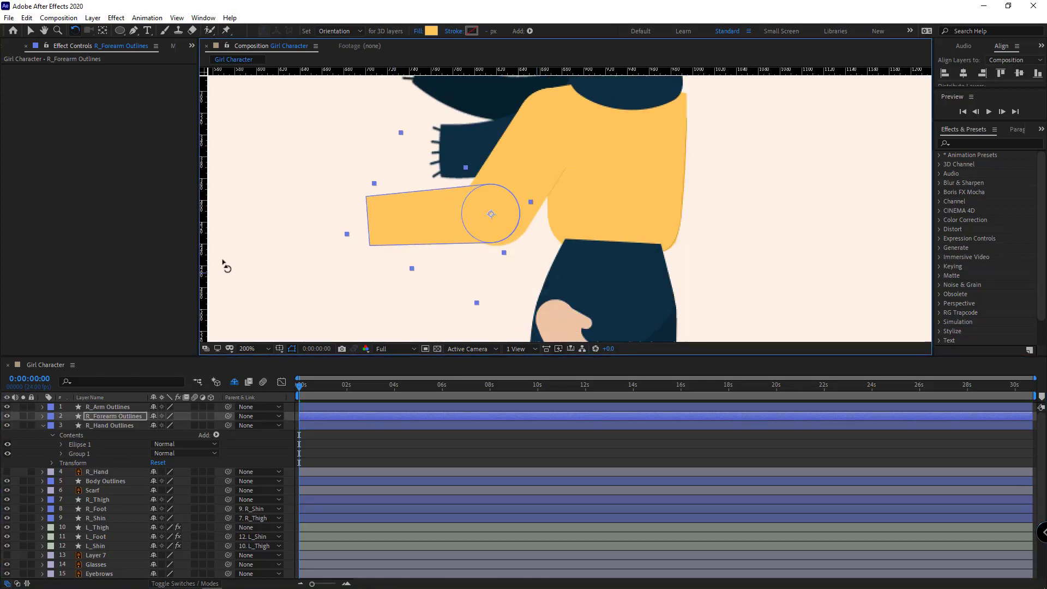
pyautogui.moveTo(307, 319); pyautogui.dragTo(547, 134)
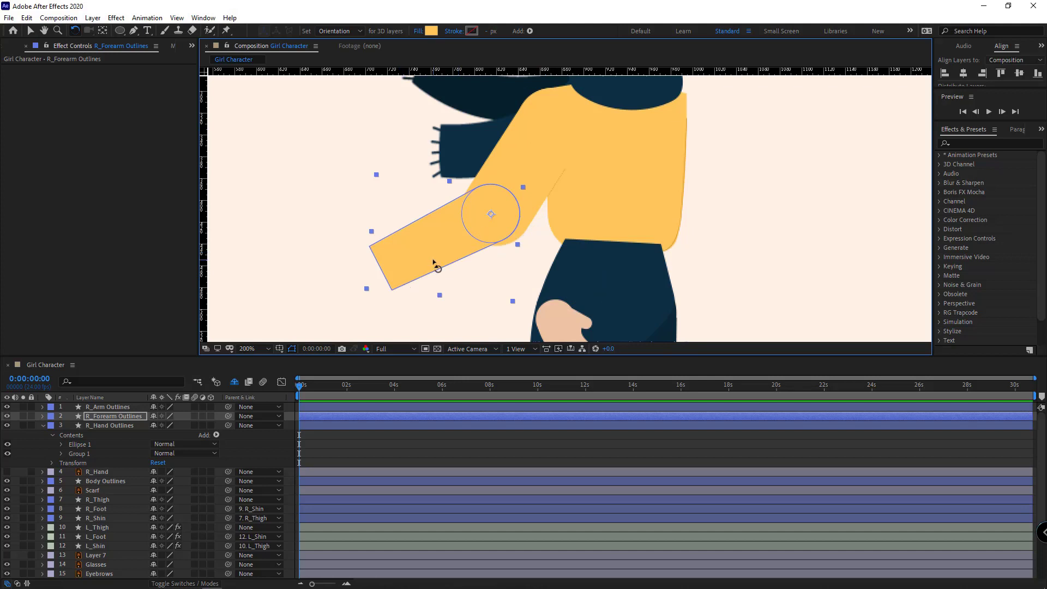
pyautogui.moveTo(435, 266); pyautogui.dragTo(456, 274)
pyautogui.press('.')
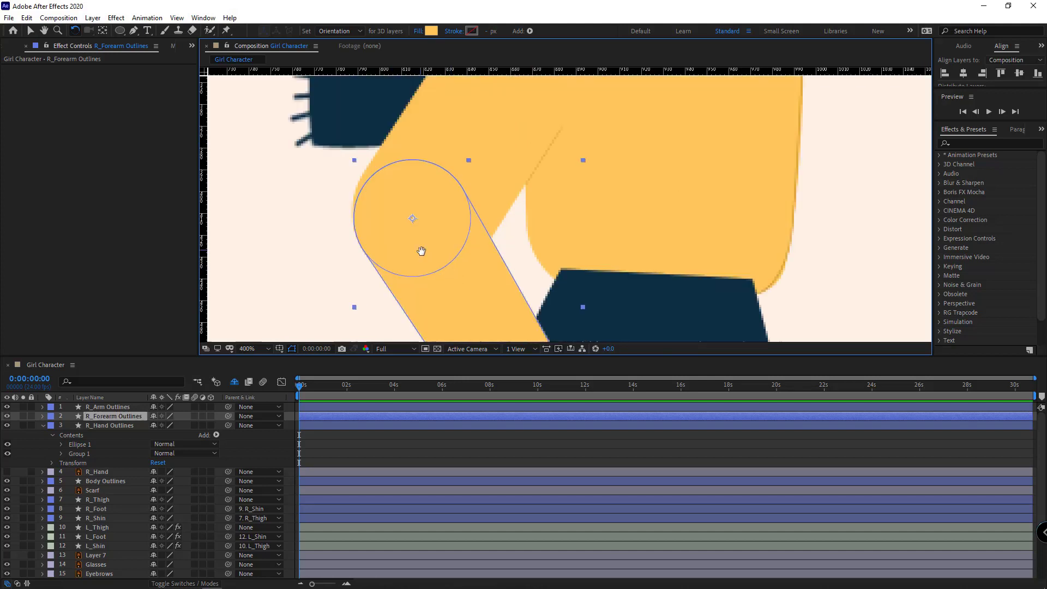
# - Delete the outer curve point at the elbow end of the R_Arm Outlines path
pyautogui.click(43, 425)
pyautogui.click(97, 407)
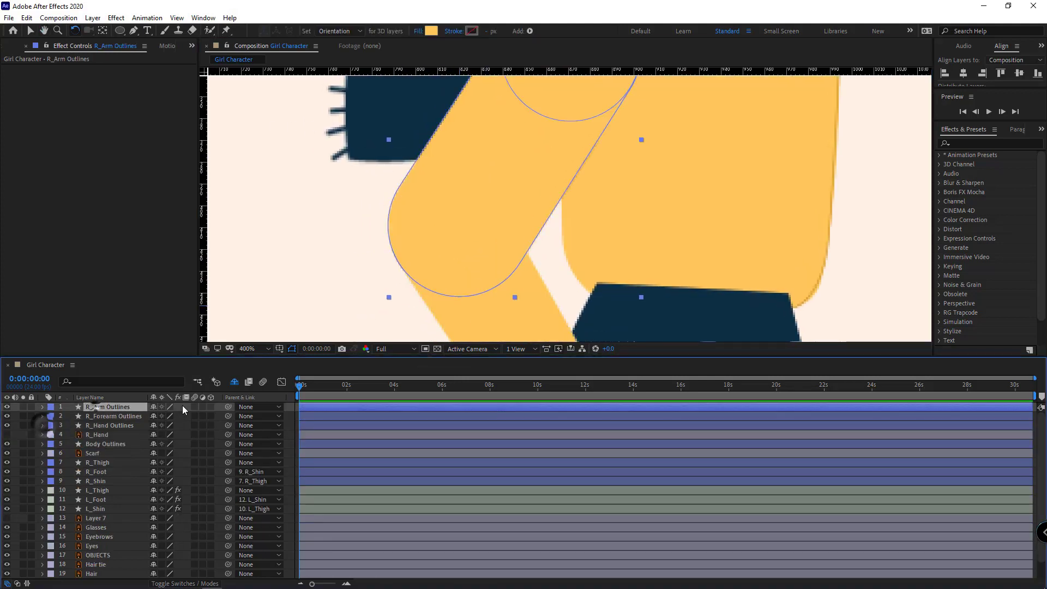
pyautogui.press('v')
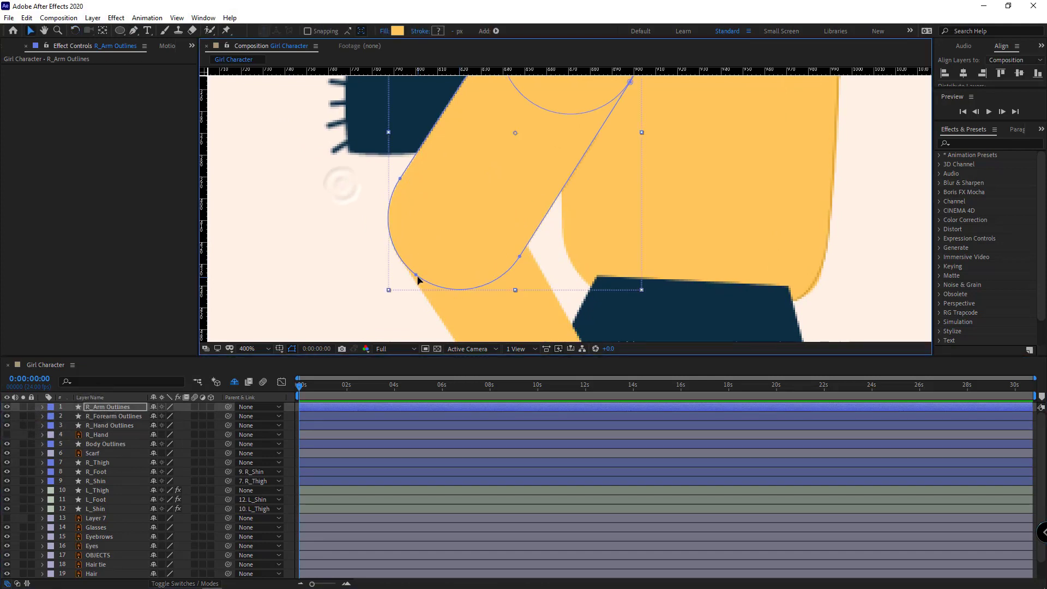
pyautogui.click(416, 275)
pyautogui.press('g')
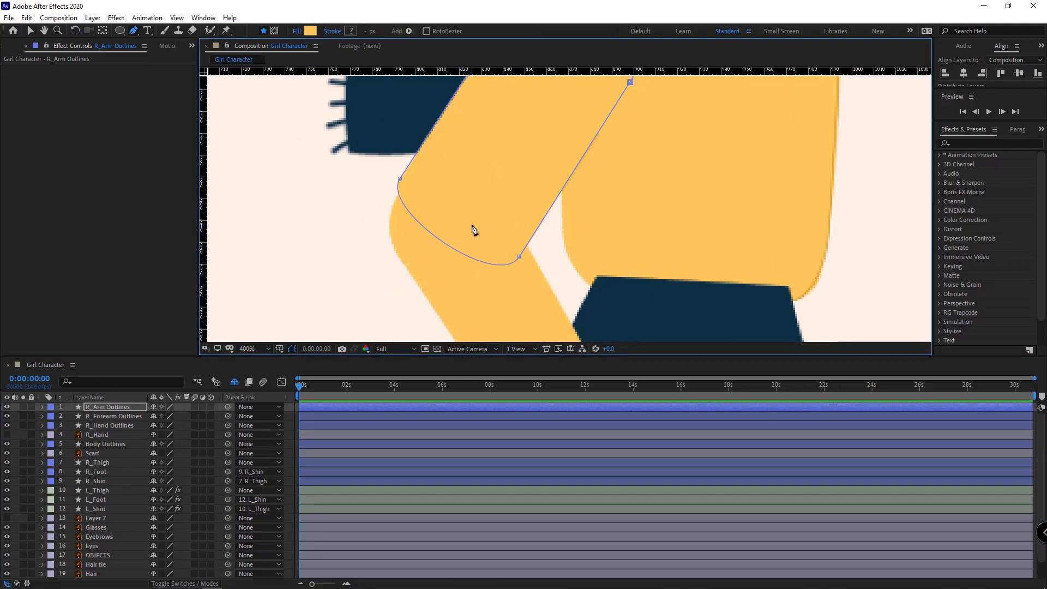
# - Move the two elbow-end points of the arm path to fit within the forearm's elbow circle, hiding forearm Group 1 while adjusting
pyautogui.scroll(1, 467, 228)
pyautogui.moveTo(465, 213); pyautogui.dragTo(570, 190)
pyautogui.moveTo(442, 120)
pyautogui.mouseDown()
pyautogui.moveTo(473, 140)
pyautogui.moveTo(452, 135)
pyautogui.mouseUp()
pyautogui.click(43, 416)
pyautogui.click(7, 444)
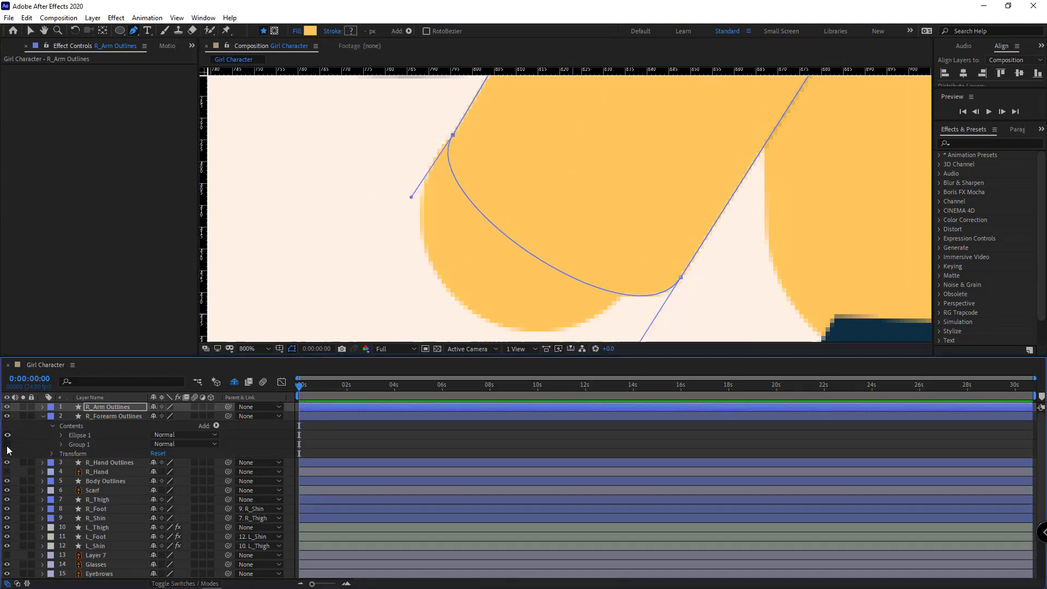
pyautogui.moveTo(681, 279); pyautogui.dragTo(631, 286)
pyautogui.moveTo(452, 135); pyautogui.dragTo(442, 150)
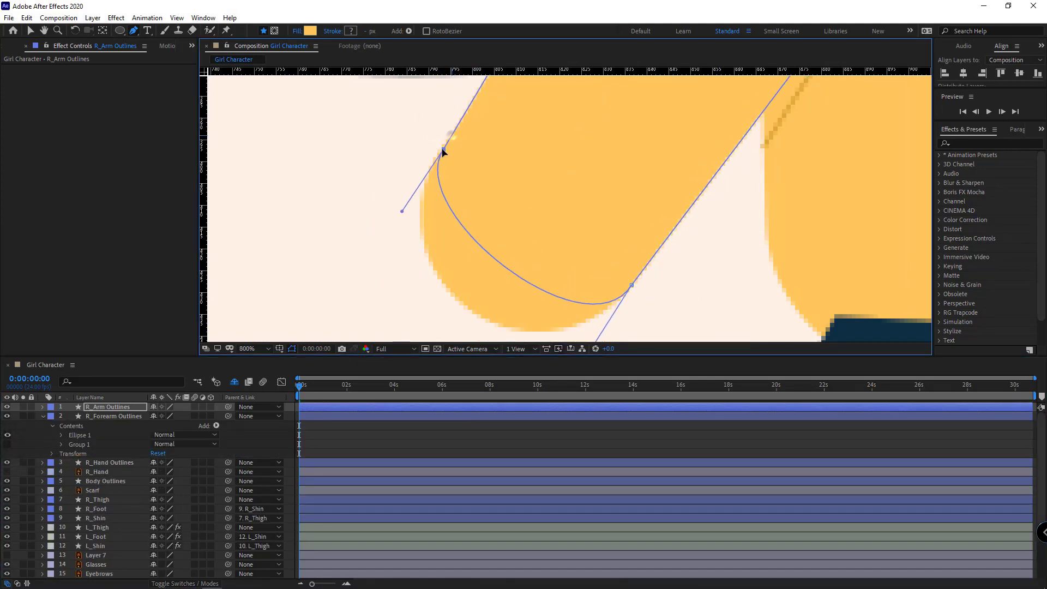
pyautogui.scroll(-1, 558, 294)
pyautogui.click(8, 444)
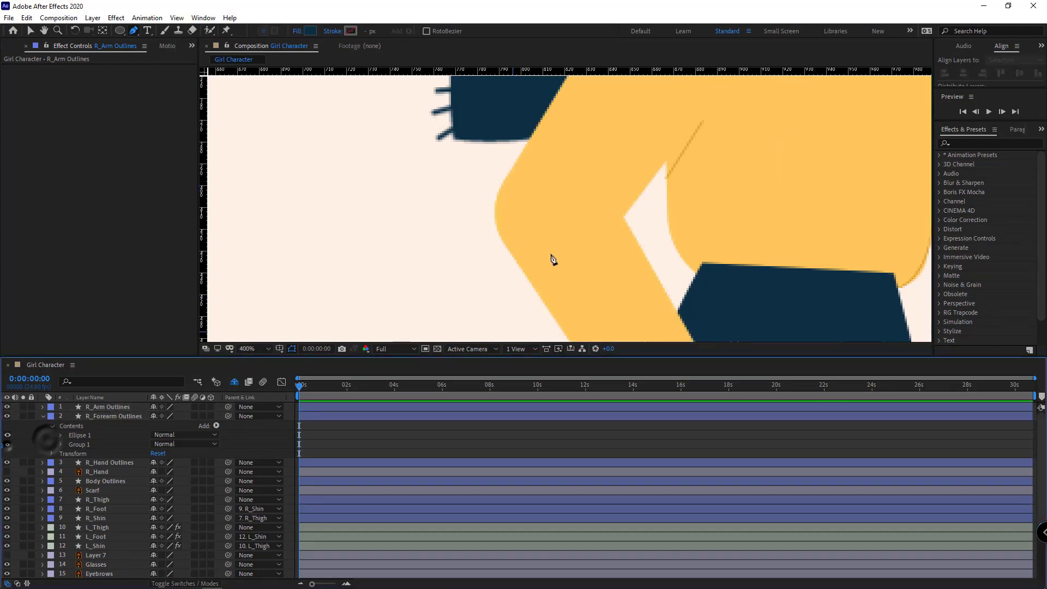
# - Check the reshaped elbow by rotating the forearm, and return it to its original pose
pyautogui.scroll(-1, 551, 260)
pyautogui.press('w')
pyautogui.click(613, 285)
pyautogui.moveTo(613, 285); pyautogui.dragTo(749, 280)
pyautogui.press('v')
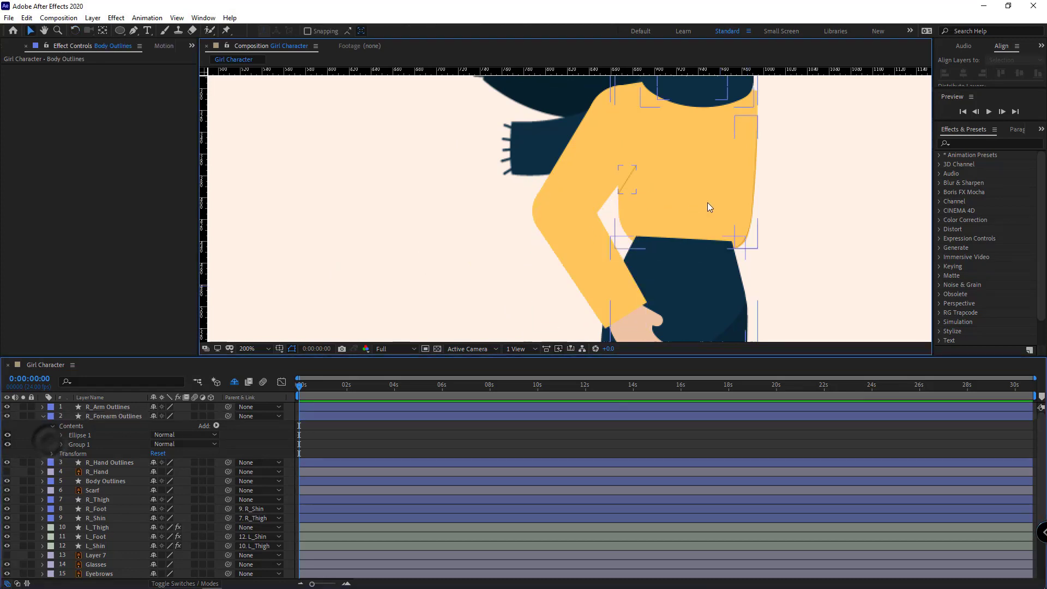
# - Delete Group 1, the armpit crease line, from Body Outlines
pyautogui.click(708, 202)
pyautogui.click(42, 481)
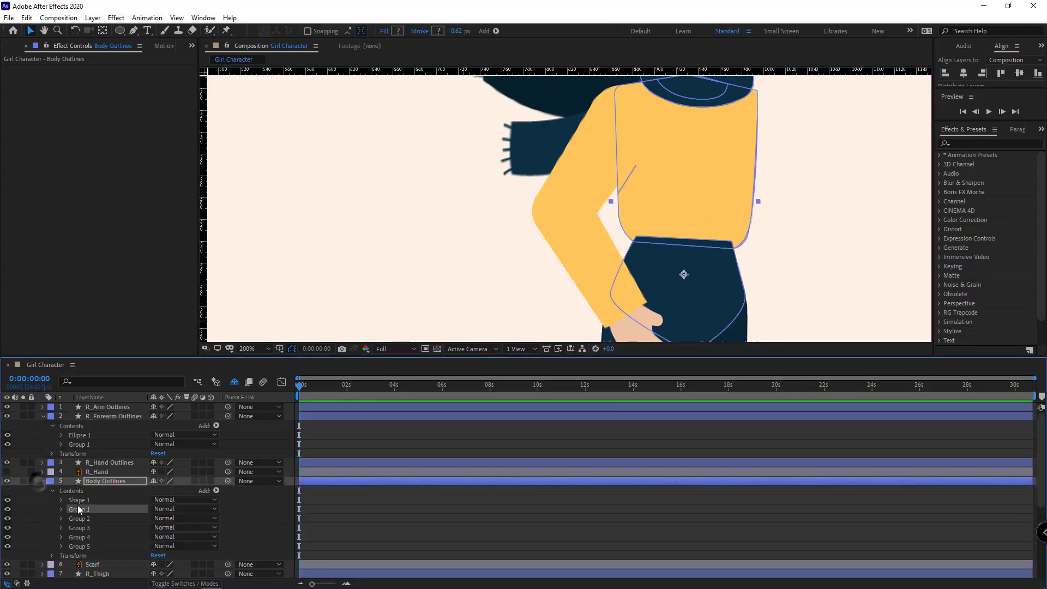
pyautogui.press('Delete')
pyautogui.scroll(-1, 611, 230)
pyautogui.moveTo(608, 230); pyautogui.dragTo(554, 247)
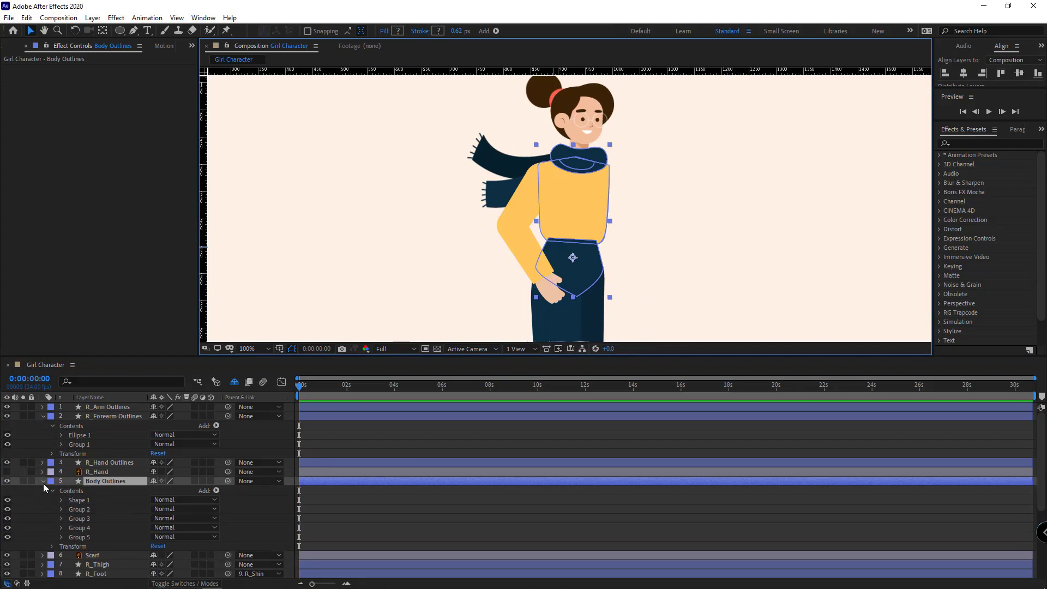
# - Rename the R_Arm Outlines, R_Forearm Outlines and R_Hand Outlines layers as R_Arm, R_Forearm and R_Hand
pyautogui.click(43, 481)
pyautogui.click(43, 416)
pyautogui.click(113, 407)
pyautogui.press('Return')
pyautogui.write('R_Arm')
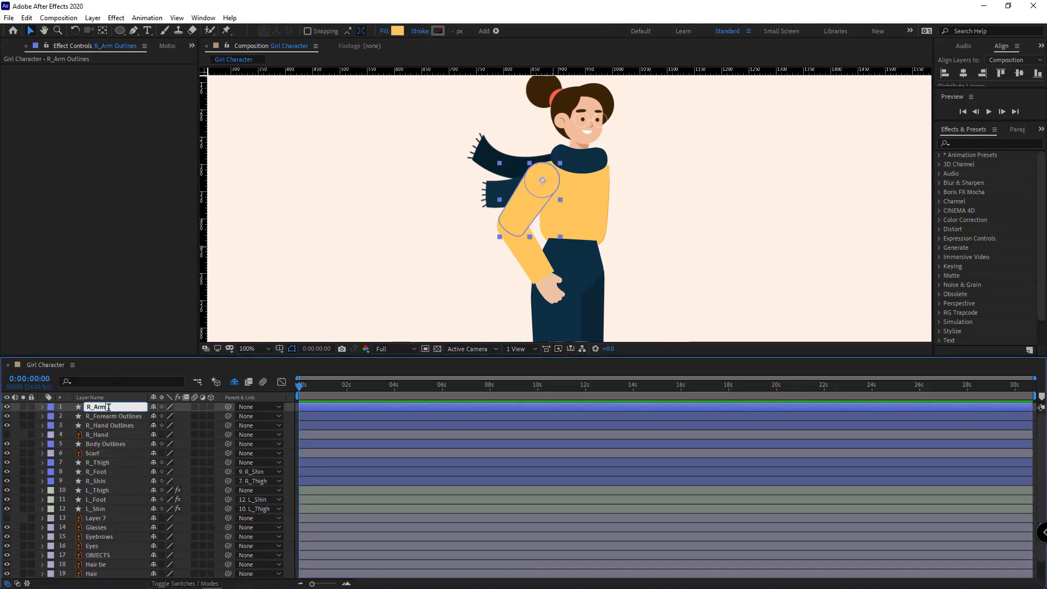
pyautogui.click(131, 418)
pyautogui.press('Return')
pyautogui.click(118, 424)
pyautogui.press('Return')
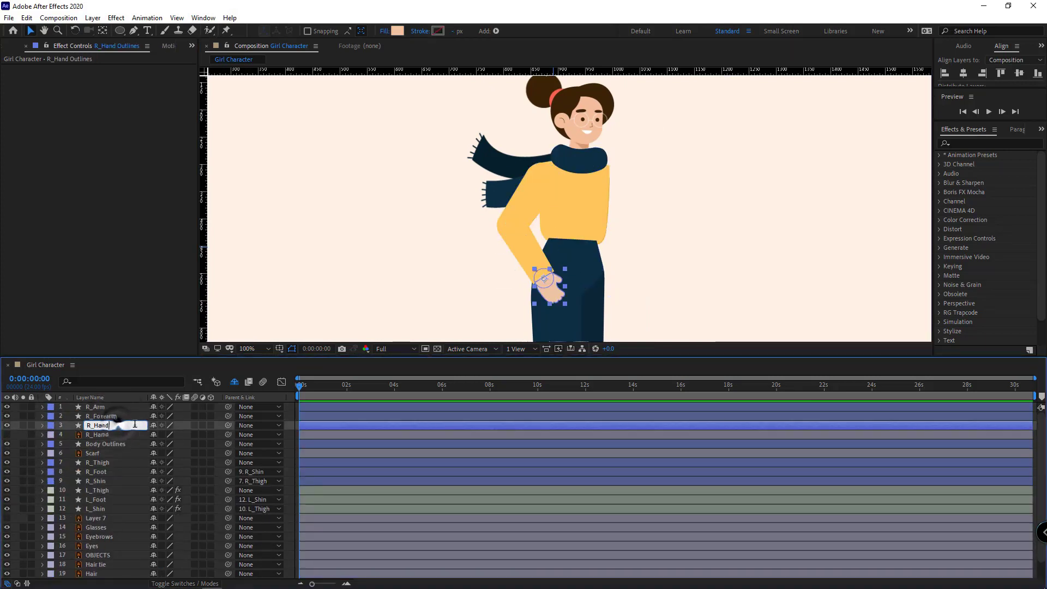
# - Change the label colour of the R_Arm, R_Forearm and R_Hand shape layers to green
pyautogui.keyDown('ctrl'); pyautogui.click(99, 418); pyautogui.keyUp('ctrl')
pyautogui.keyDown('ctrl'); pyautogui.click(99, 408); pyautogui.keyUp('ctrl')
pyautogui.click(51, 423)
pyautogui.click(70, 330)
# - Parent the R_Hand shape layer to R_Forearm, and R_Forearm to R_Arm
pyautogui.click(100, 407)
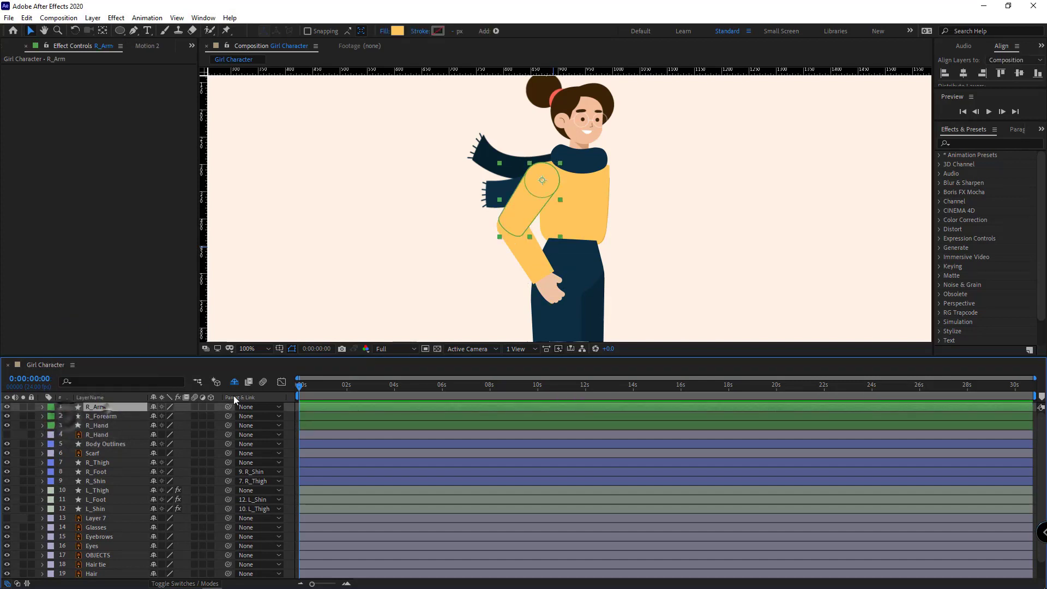
pyautogui.moveTo(101, 426); pyautogui.dragTo(244, 420)
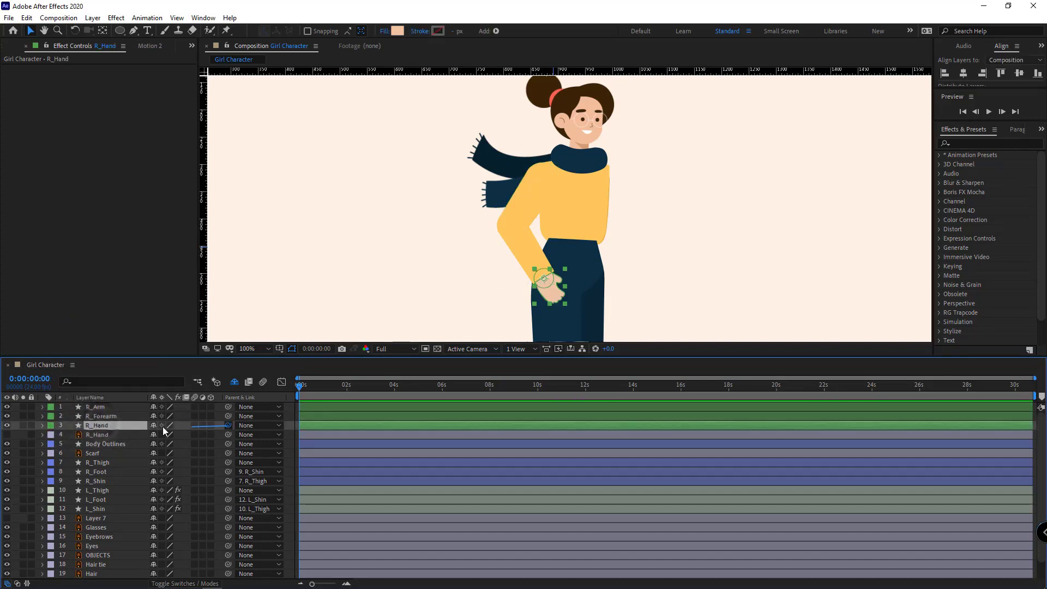
pyautogui.moveTo(163, 427); pyautogui.dragTo(106, 413)
pyautogui.moveTo(228, 416); pyautogui.dragTo(186, 418)
pyautogui.moveTo(105, 419); pyautogui.dragTo(93, 407)
# - Straighten the arm to hang down beside the body, rotating R_Arm to about -30.5° and R_Forearm to about 64.1°
pyautogui.click(93, 408)
pyautogui.press('w')
pyautogui.press('r')
pyautogui.moveTo(168, 416); pyautogui.dragTo(508, 459)
pyautogui.click(100, 427)
pyautogui.press('r')
pyautogui.moveTo(165, 416)
pyautogui.mouseDown()
pyautogui.moveTo(188, 416)
pyautogui.moveTo(172, 434)
pyautogui.mouseUp()
pyautogui.press('v')
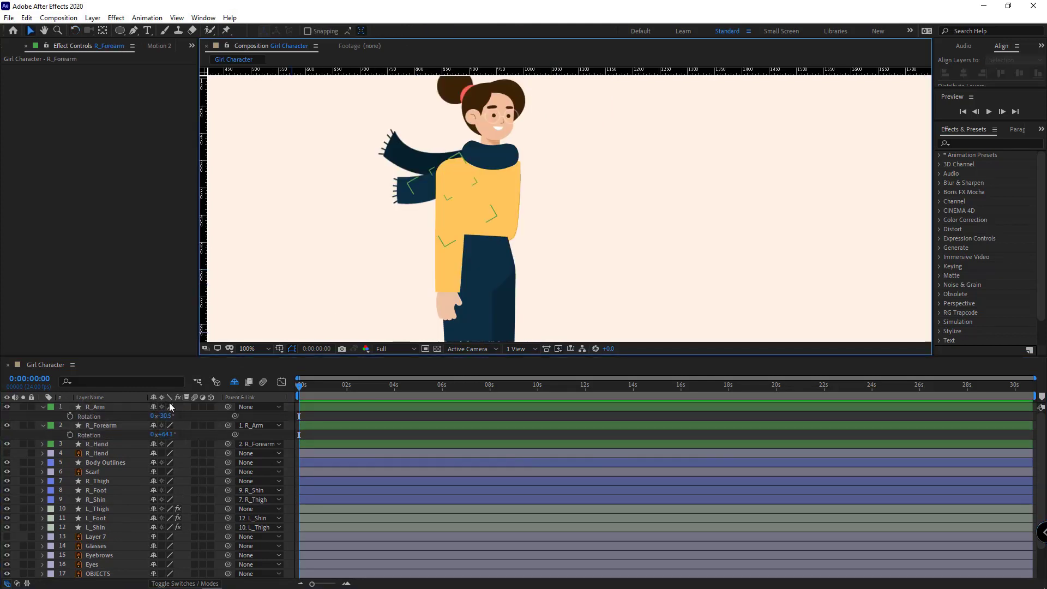
pyautogui.click(43, 407)
pyautogui.click(43, 416)
# - Duplicate the R_Arm, R_Forearm and R_Hand shape layers together
pyautogui.click(97, 407)
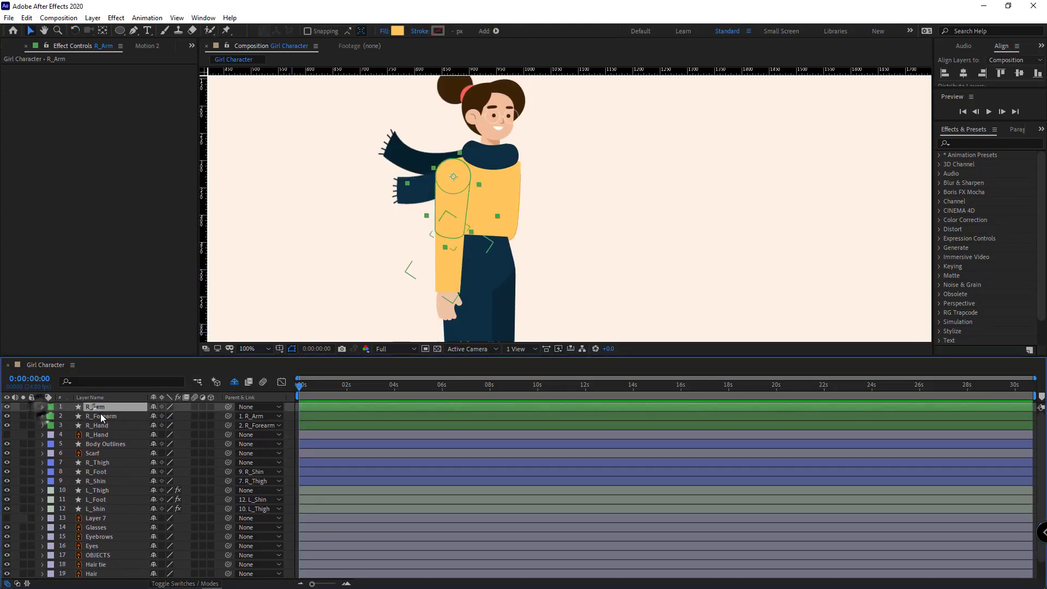
pyautogui.keyDown('ctrl'); pyautogui.click(104, 417); pyautogui.keyUp('ctrl')
pyautogui.keyDown('ctrl'); pyautogui.click(109, 425); pyautogui.keyUp('ctrl')
pyautogui.hotkey('ctrl', 'd')
pyautogui.moveTo(110, 409); pyautogui.dragTo(108, 413)
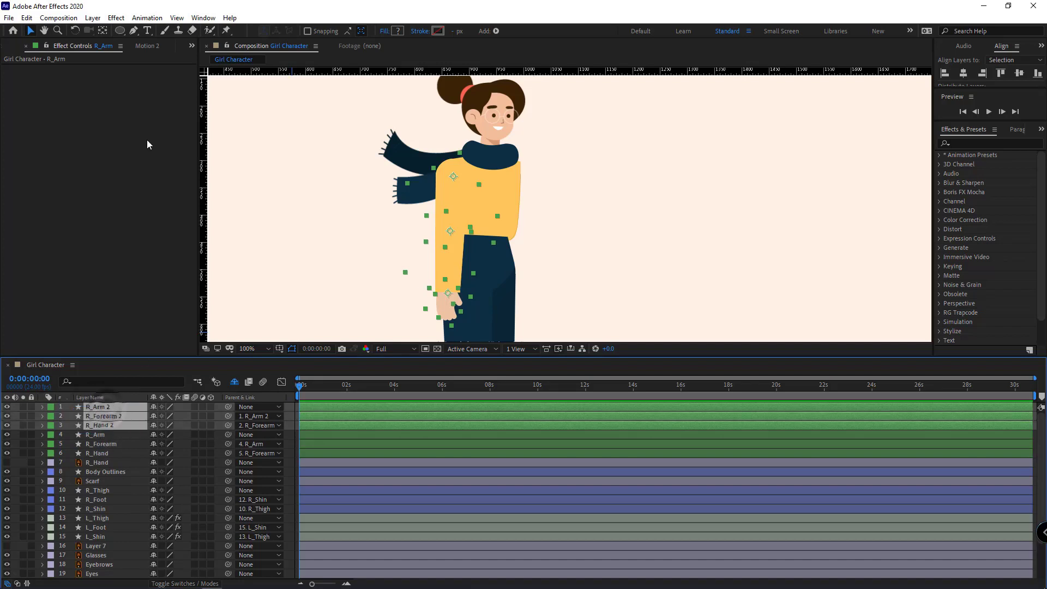
# - Batch-rename the duplicated arm layers with Duik, removing the last 2 digits and giving them the L prefix
pyautogui.click(191, 46)
pyautogui.click(220, 95)
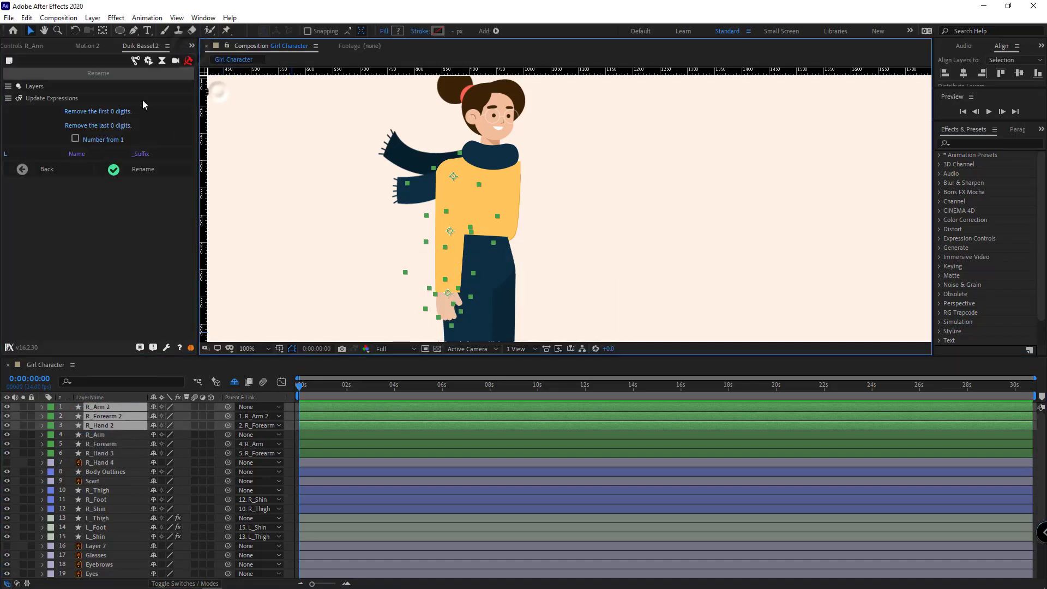
pyautogui.click(93, 129)
pyautogui.write('2')
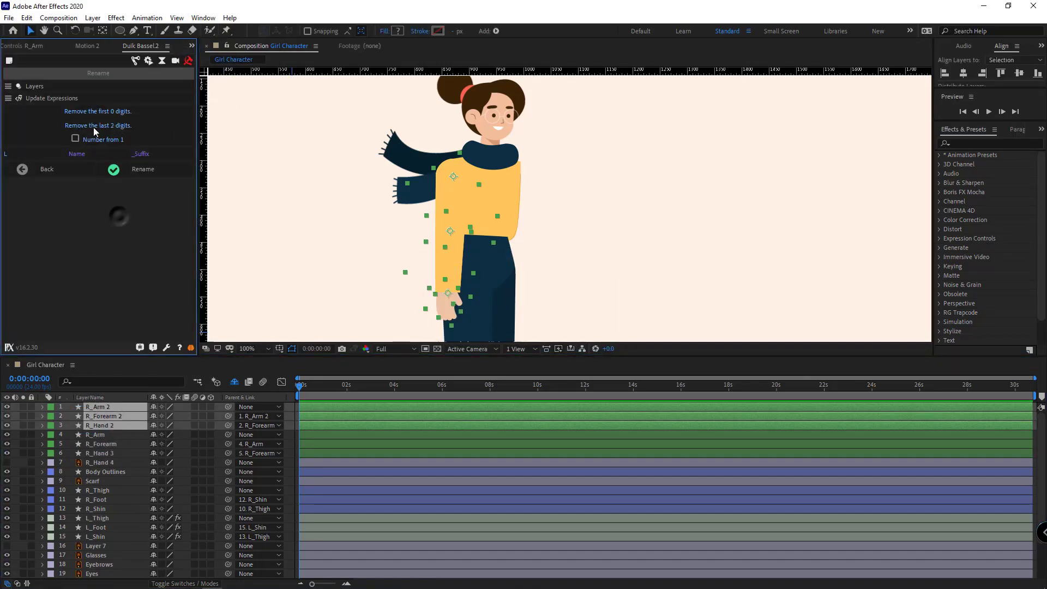
pyautogui.click(133, 172)
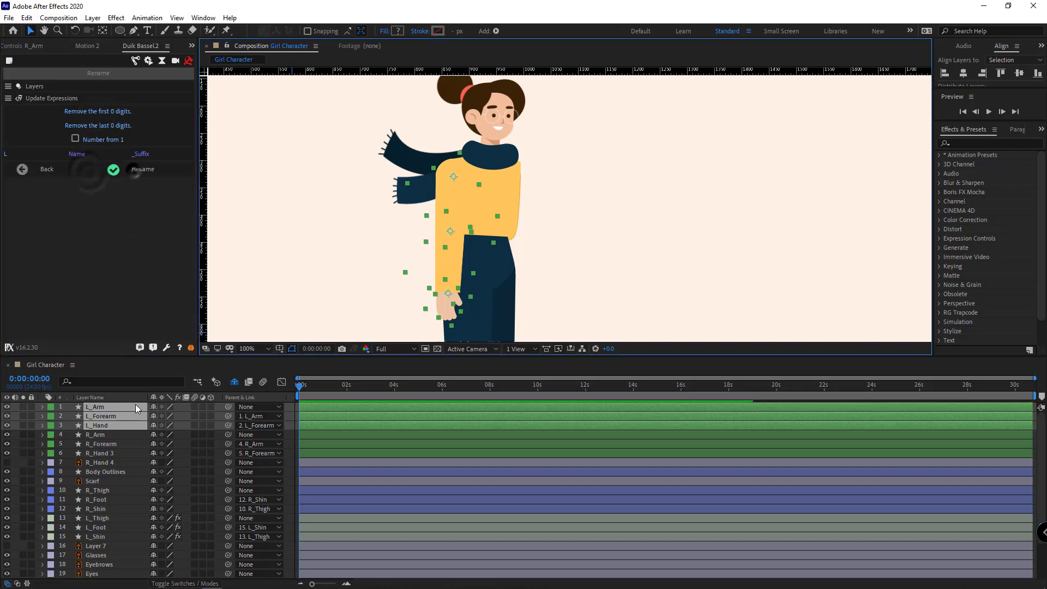
# - Move L_Arm across the body so its shoulder circle sits at the front edge of the sweater
pyautogui.click(219, 410)
pyautogui.click(102, 407)
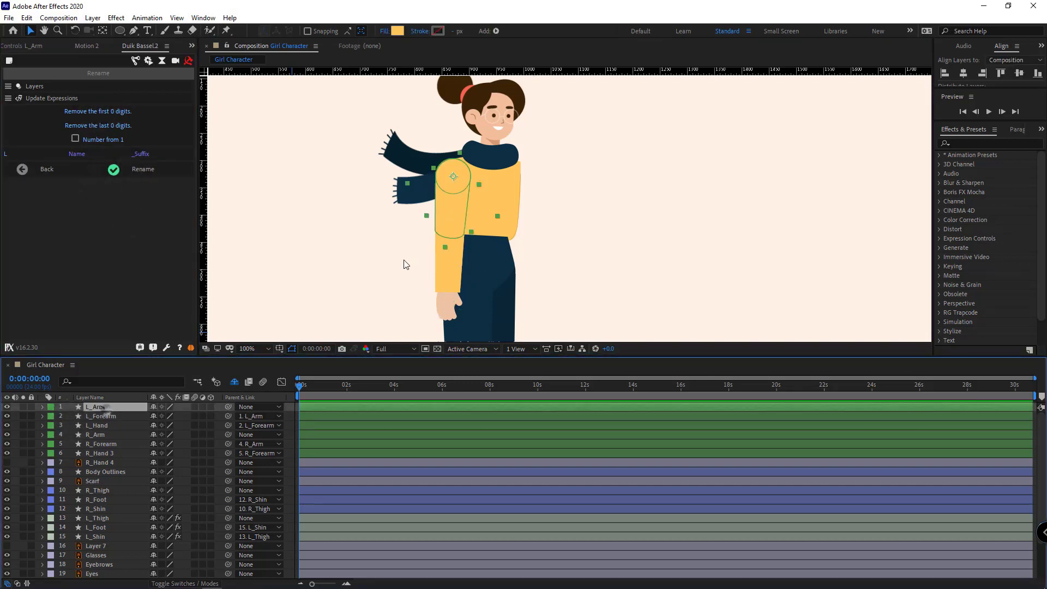
pyautogui.hotkey('shift', 'Right')
pyautogui.hotkey('shift', 'Right')
pyautogui.hotkey('shift', 'Right')
pyautogui.hotkey('shift', 'Right')
pyautogui.hotkey('shift', 'Right')
pyautogui.hotkey('shift', 'Right')
pyautogui.hotkey('shift', 'Right')
pyautogui.hotkey('shift', 'Right')
pyautogui.hotkey('shift', 'Right')
pyautogui.hotkey('shift', 'Right')
pyautogui.hotkey('shift', 'Right')
pyautogui.scroll(2, 404, 261)
pyautogui.moveTo(345, 94); pyautogui.dragTo(431, 246)
pyautogui.moveTo(430, 245)
pyautogui.mouseDown()
pyautogui.moveTo(431, 261)
pyautogui.moveTo(441, 254)
pyautogui.mouseUp()
# - Change the L_Arm, L_Forearm and L_Hand labels to dark green and place the three layers directly below L_Shin
pyautogui.click(109, 417)
pyautogui.click(102, 408)
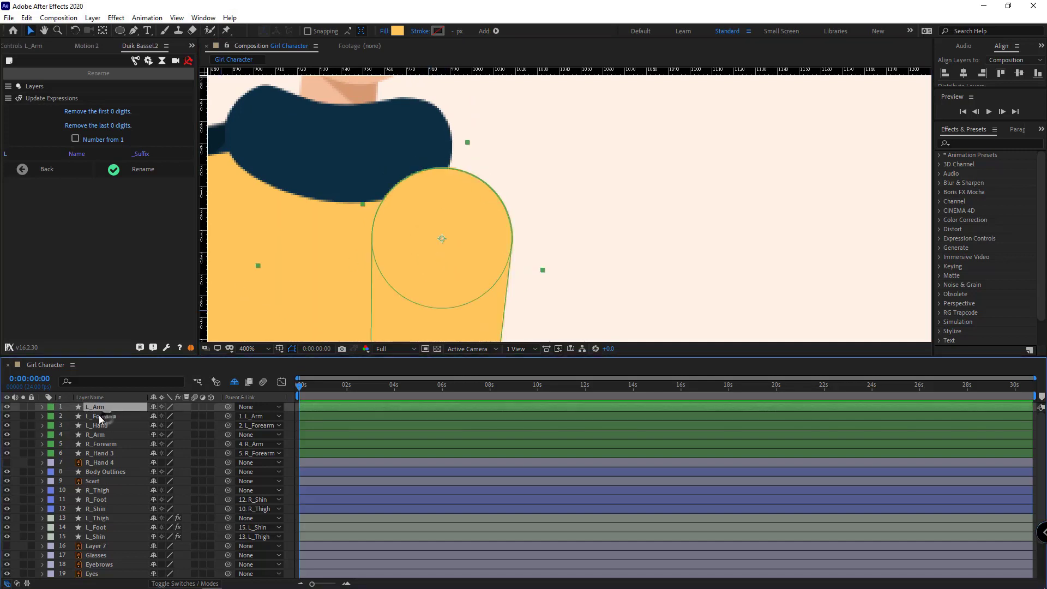
pyautogui.keyDown('shift'); pyautogui.click(98, 426); pyautogui.keyUp('shift')
pyautogui.click(51, 426)
pyautogui.click(75, 419)
pyautogui.press(',')
pyautogui.press(',')
pyautogui.moveTo(111, 426); pyautogui.dragTo(136, 544)
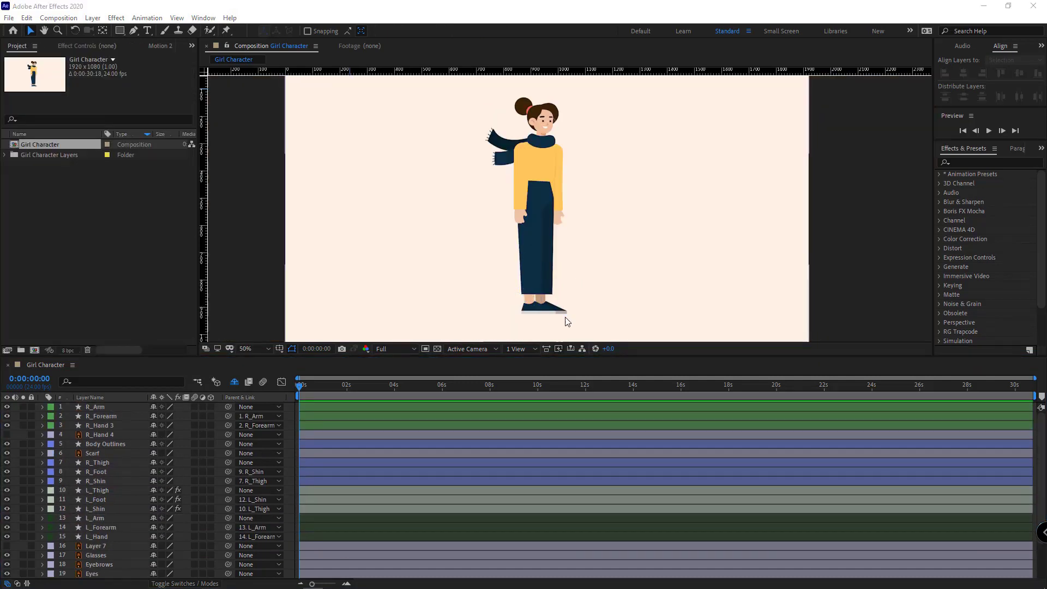
# - Duplicate the R_Foot layer and rename the copy R_Toes
pyautogui.press('.')
pyautogui.press('.')
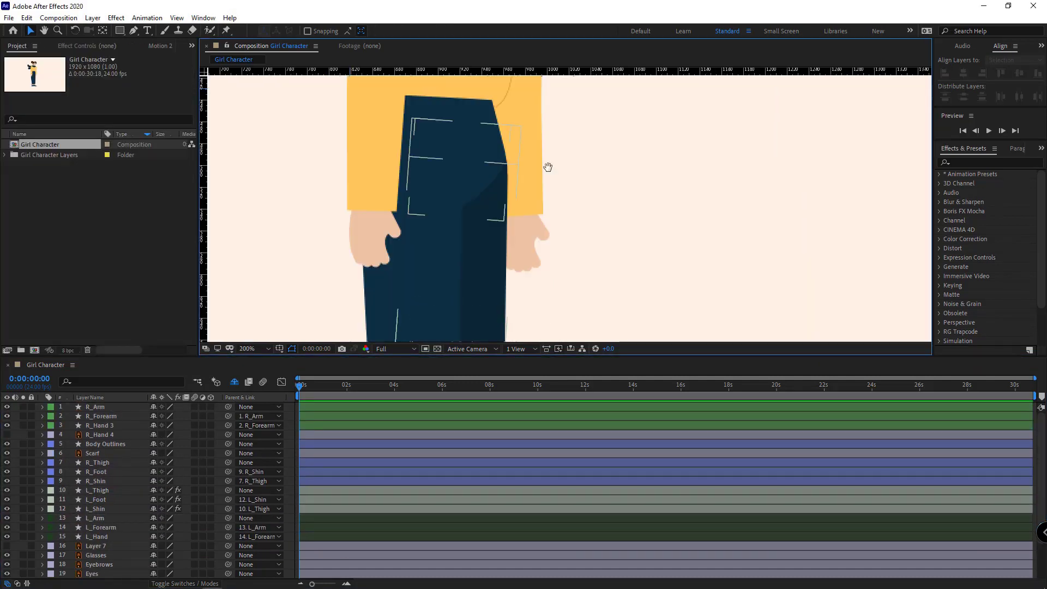
pyautogui.scroll(-5, 549, 169)
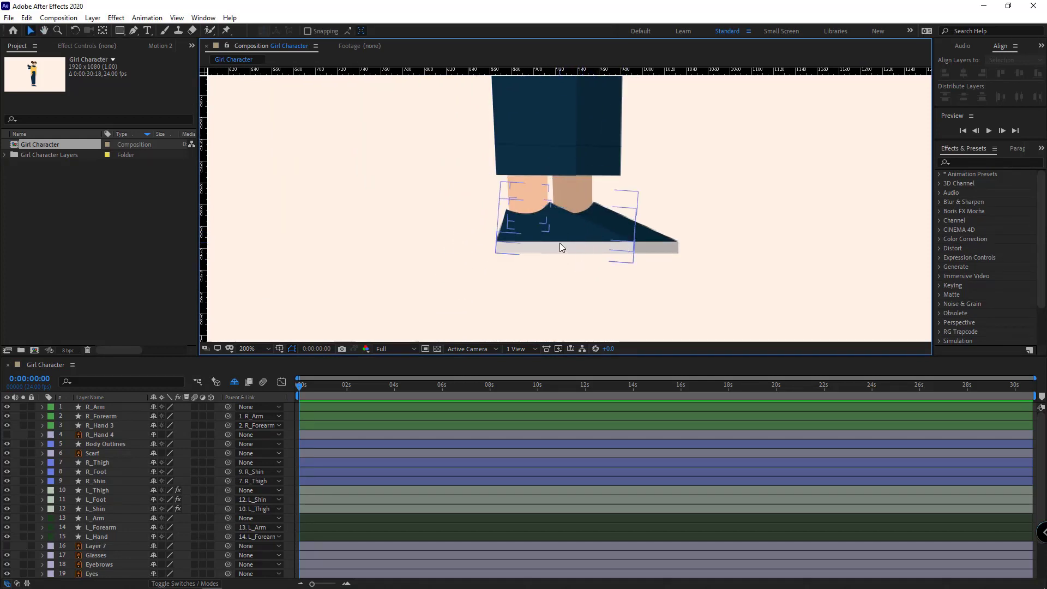
pyautogui.click(560, 243)
pyautogui.hotkey('ctrl', 'd')
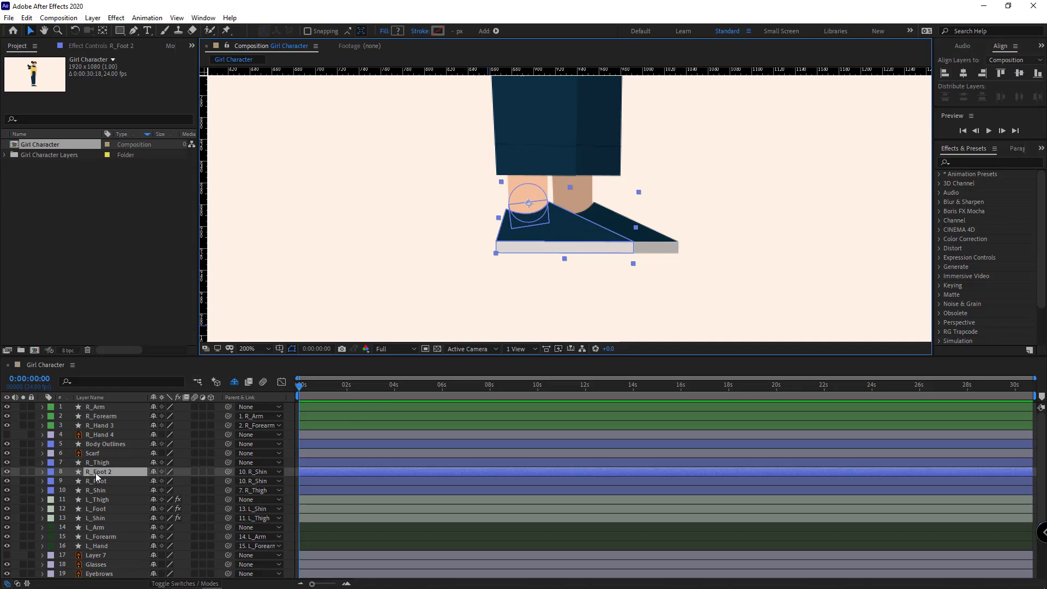
pyautogui.press('Return')
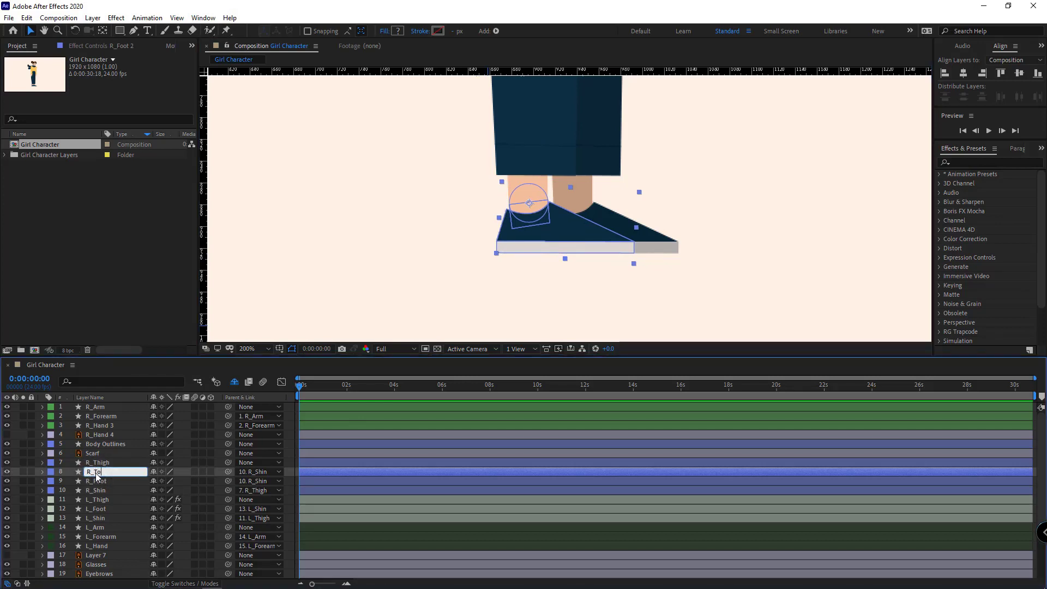
pyautogui.press('Return')
# - Solo R_Toes and add path points across the shoe's upper and sole where the toes bend
pyautogui.press('.')
pyautogui.moveTo(23, 472); pyautogui.dragTo(23, 481)
pyautogui.moveTo(569, 267); pyautogui.dragTo(573, 241)
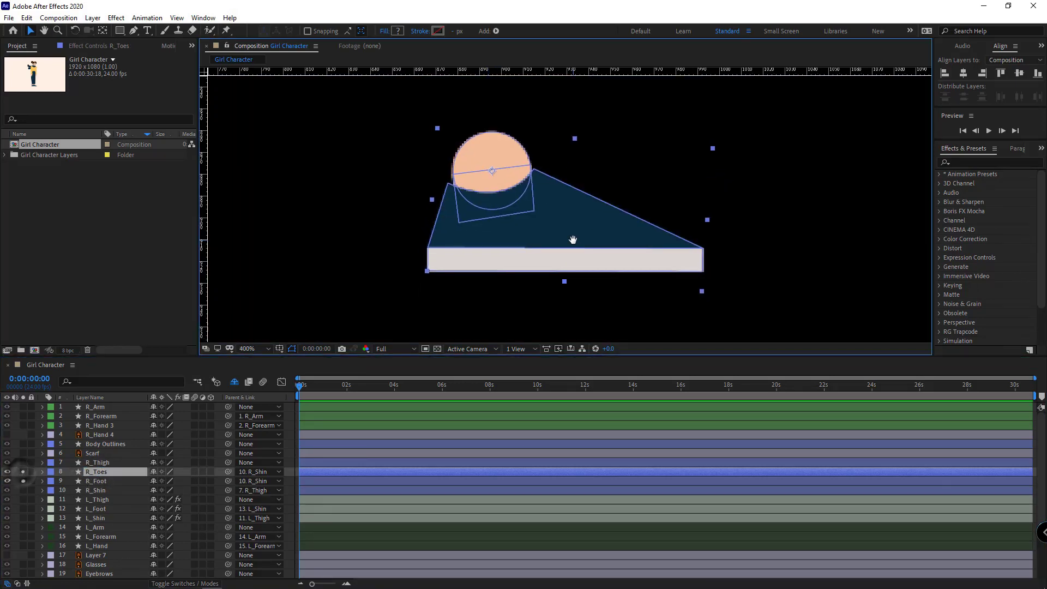
pyautogui.click(22, 481)
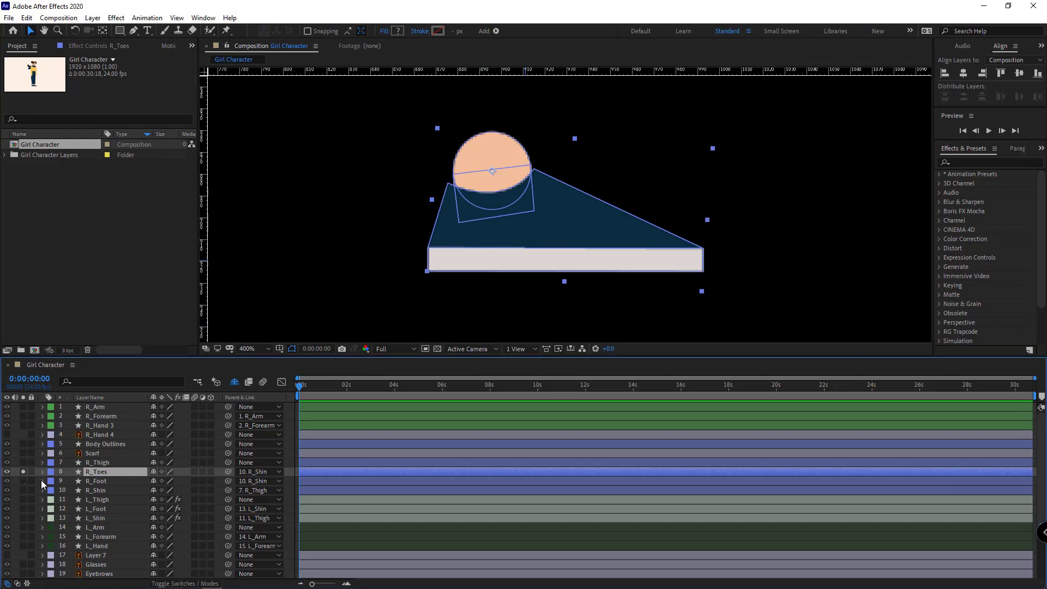
pyautogui.click(133, 31)
pyautogui.click(598, 273)
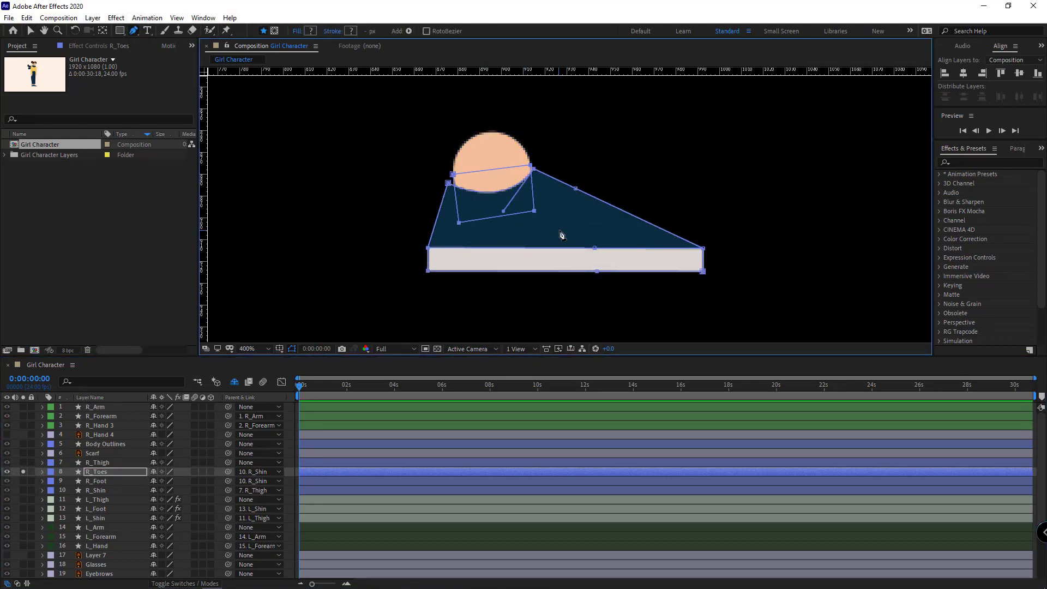
# - Isolate Group 1 of R_Toes and trim the sole back to its toe section
pyautogui.click(42, 473)
pyautogui.click(52, 481)
pyautogui.moveTo(7, 500); pyautogui.dragTo(7, 519)
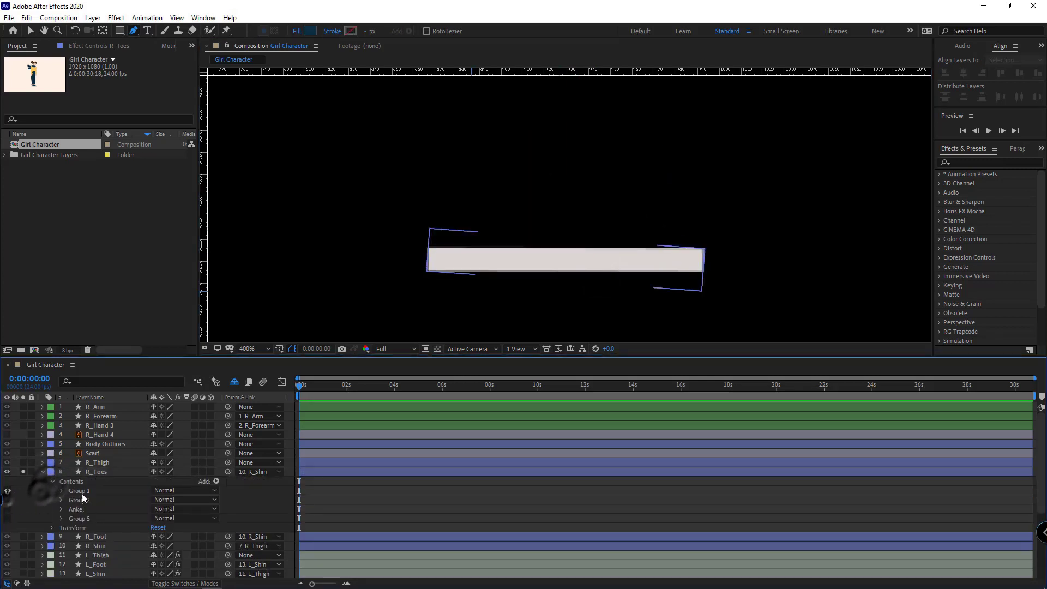
pyautogui.click(595, 248)
# - Trim Group 2 of R_Toes to the toe tip by deleting the rear path points of the shoe upper
pyautogui.click(7, 490)
pyautogui.click(7, 500)
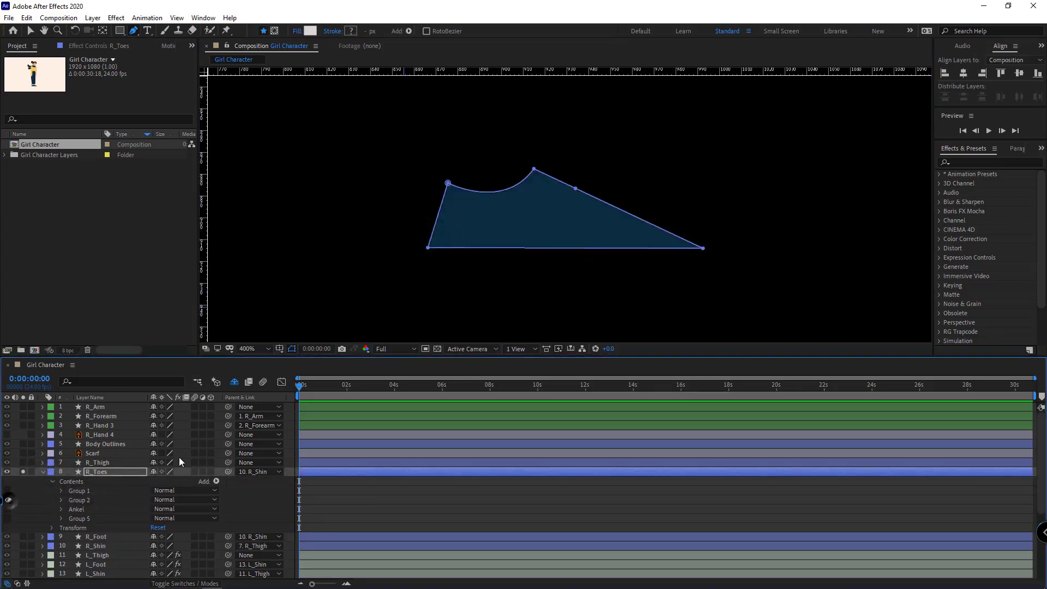
pyautogui.click(7, 490)
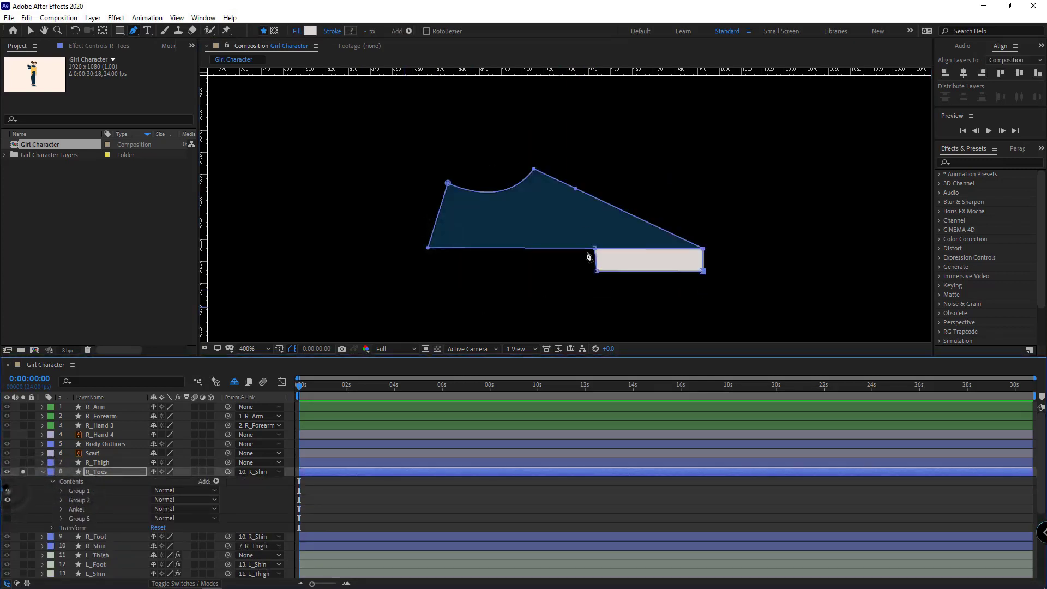
pyautogui.click(575, 188)
pyautogui.click(595, 248)
pyautogui.moveTo(556, 150); pyautogui.dragTo(417, 278)
pyautogui.press('Delete')
# - Delete the Ankel and Group 5 shapes from R_Toes
pyautogui.moveTo(7, 509); pyautogui.dragTo(6, 519)
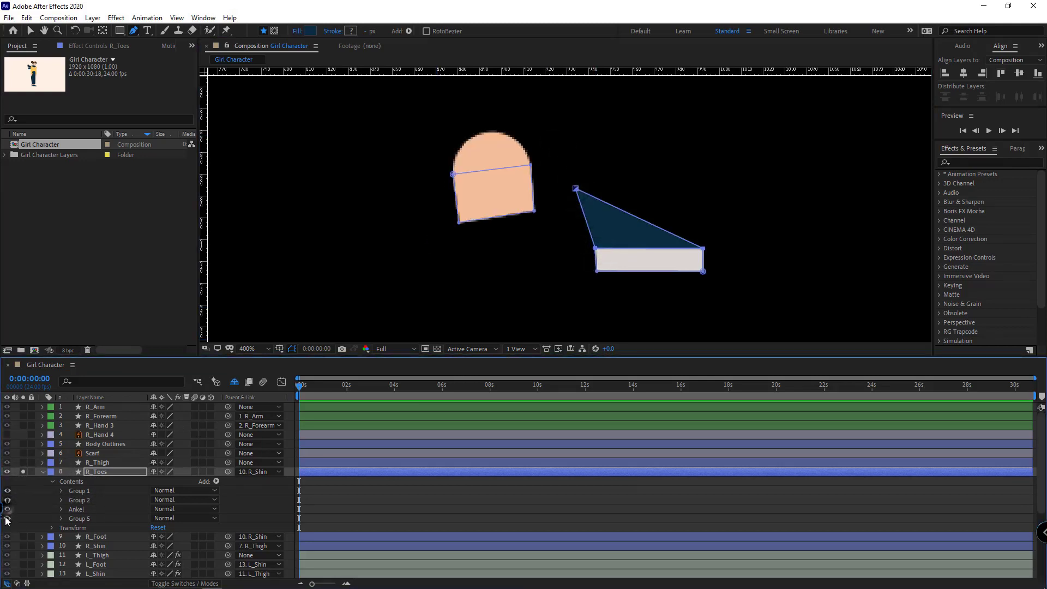
pyautogui.keyDown('shift'); pyautogui.click(91, 520); pyautogui.keyUp('shift')
pyautogui.press('Delete')
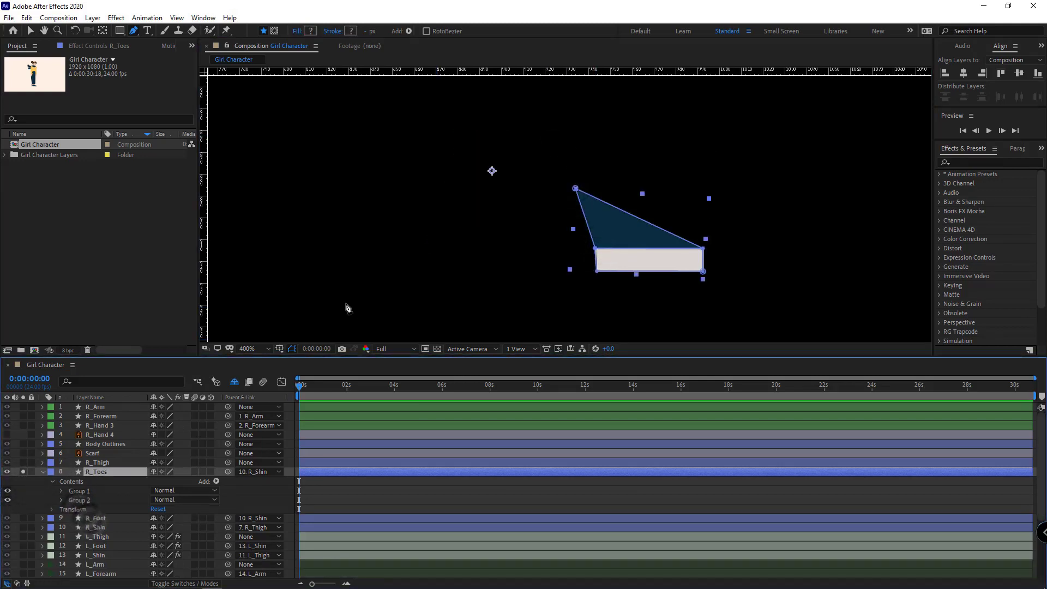
# - Move the R_Toes anchor point to the lower rear corner of the toe sole
pyautogui.press('y')
pyautogui.scroll(2, 600, 276)
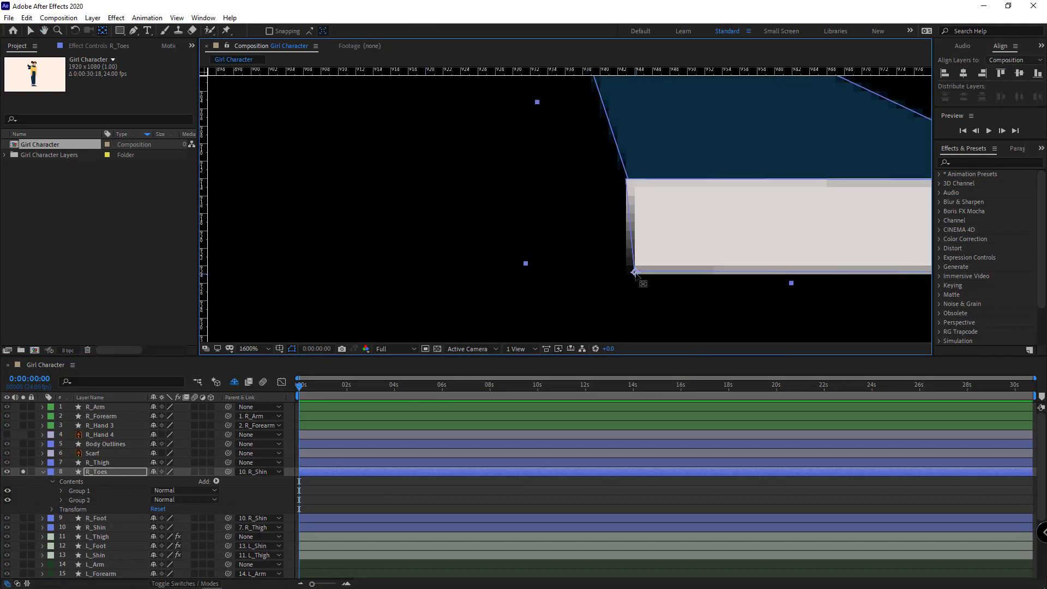
pyautogui.scroll(-2, 637, 266)
pyautogui.click(16, 499)
pyautogui.click(43, 471)
# - Solo R_Foot together with R_Toes and hide Group 2, Ankel and Group 5, leaving only the sole of the foot
pyautogui.click(100, 481)
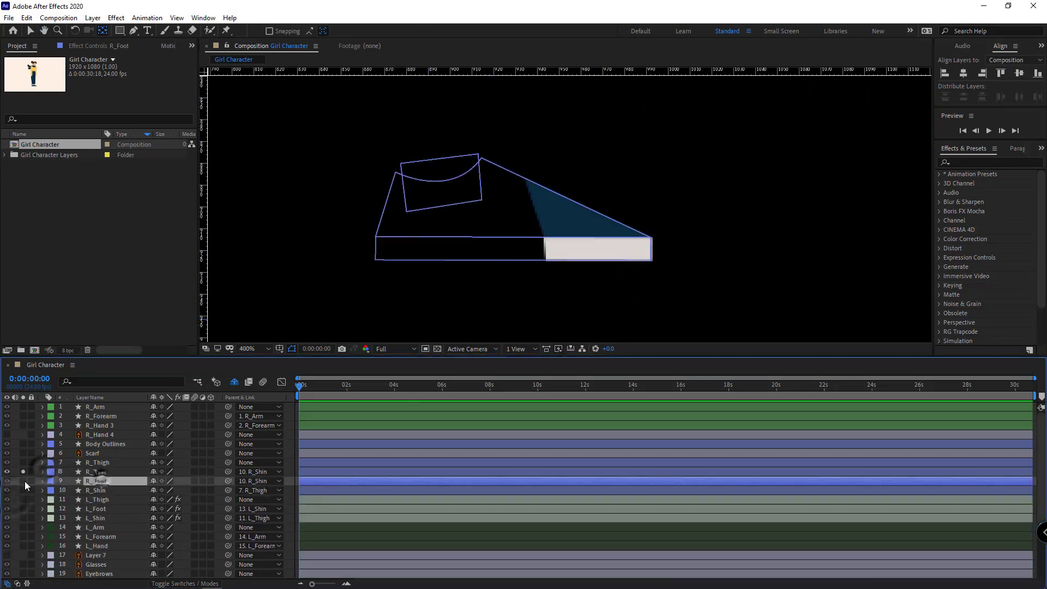
pyautogui.click(24, 481)
pyautogui.click(43, 481)
pyautogui.click(51, 491)
pyautogui.scroll(1, 517, 269)
pyautogui.scroll(-1, 517, 270)
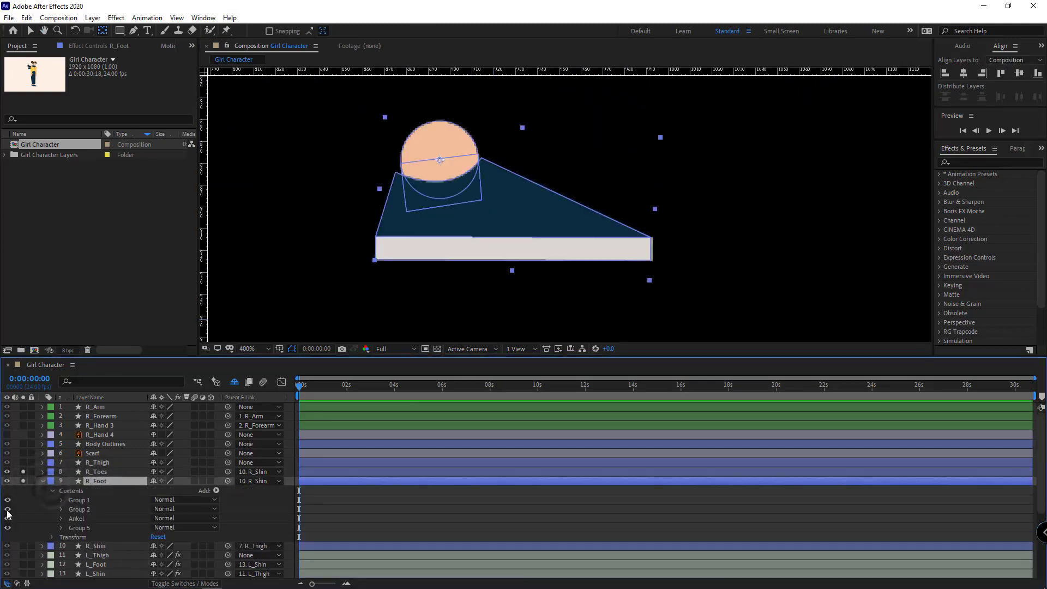
pyautogui.moveTo(8, 510); pyautogui.dragTo(7, 528)
# - Add path points to the R_Foot sole at the toe joint and delete the points in front of it
pyautogui.click(89, 500)
pyautogui.press('g')
pyautogui.scroll(1, 557, 285)
pyautogui.click(523, 314)
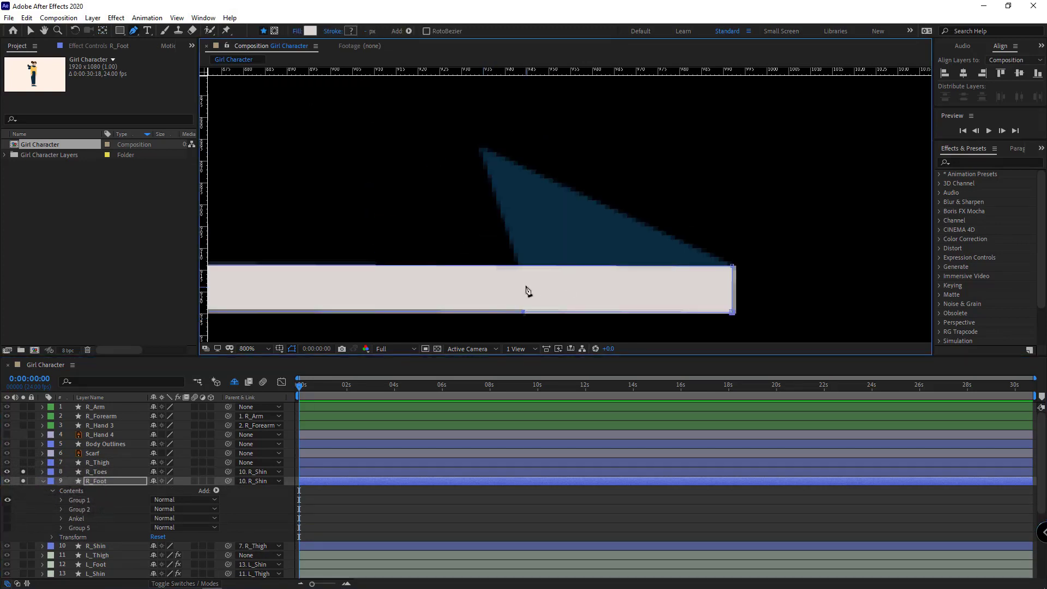
pyautogui.moveTo(769, 250); pyautogui.dragTo(689, 329)
pyautogui.press('Delete')
# - Cut the R_Foot shoe upper, Group 2, at the toe joint by removing its tip, and show all foot groups again
pyautogui.click(46, 520)
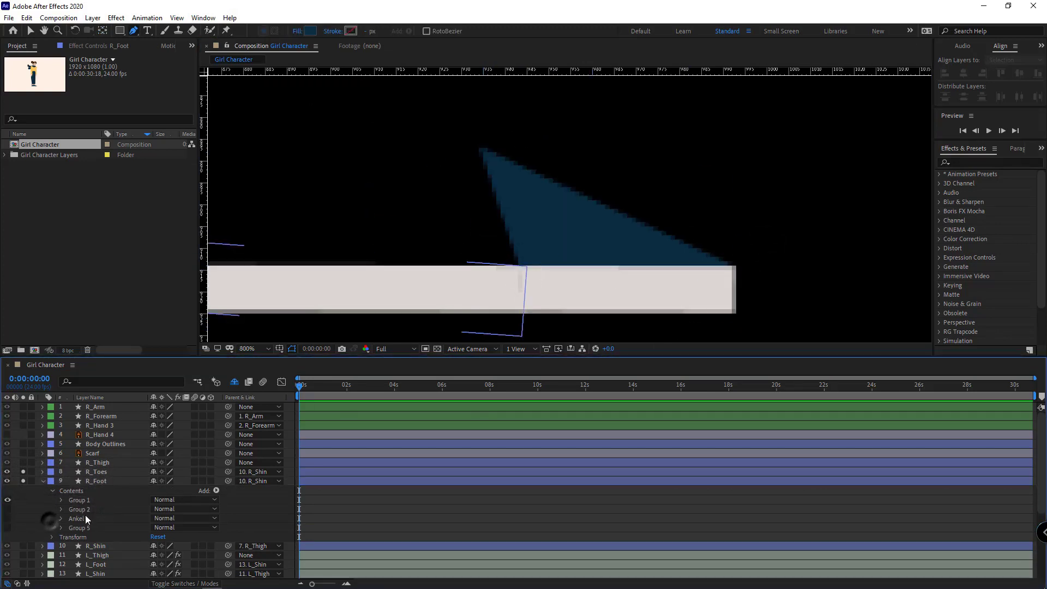
pyautogui.click(8, 500)
pyautogui.click(7, 509)
pyautogui.click(93, 509)
pyautogui.click(529, 266)
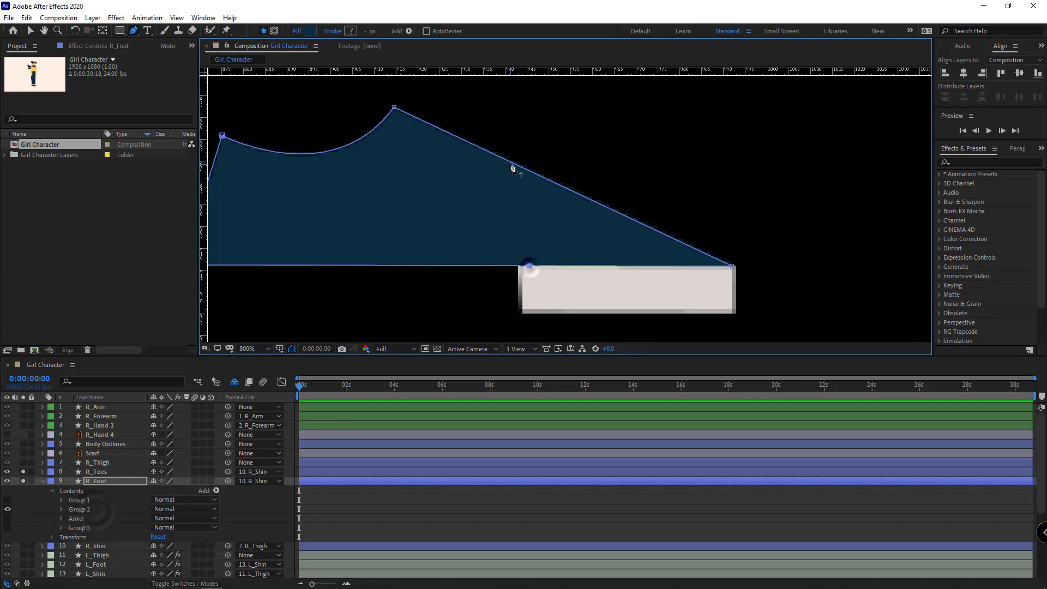
pyautogui.click(22, 481)
pyautogui.click(22, 480)
pyautogui.click(489, 154)
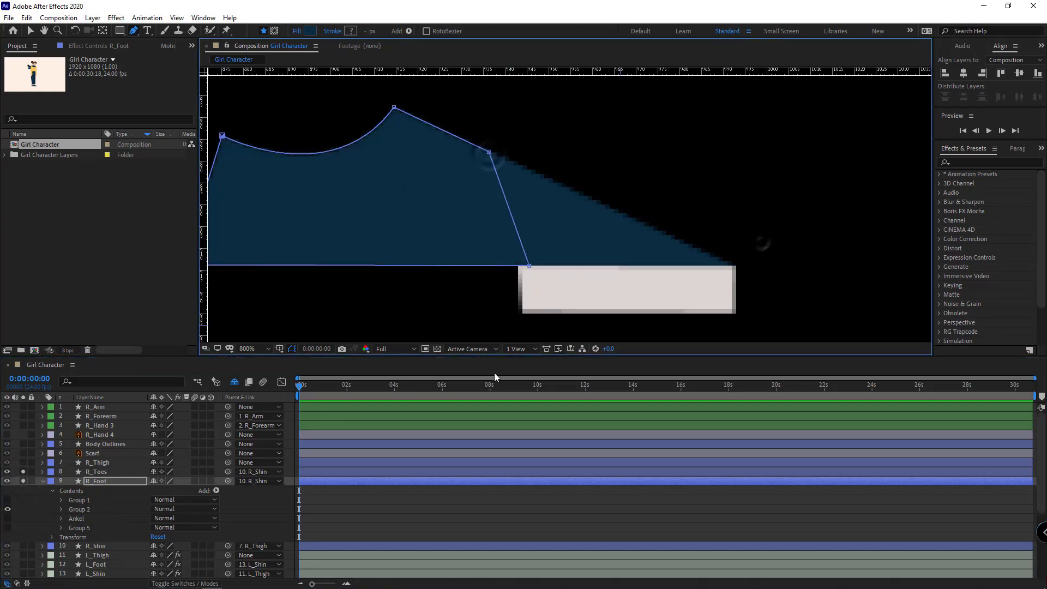
pyautogui.moveTo(7, 500); pyautogui.dragTo(7, 526)
pyautogui.click(43, 481)
# - Rotate R_Toes upward about its anchor point to test the toe bend
pyautogui.click(96, 472)
pyautogui.scroll(-1, 613, 259)
pyautogui.press('w')
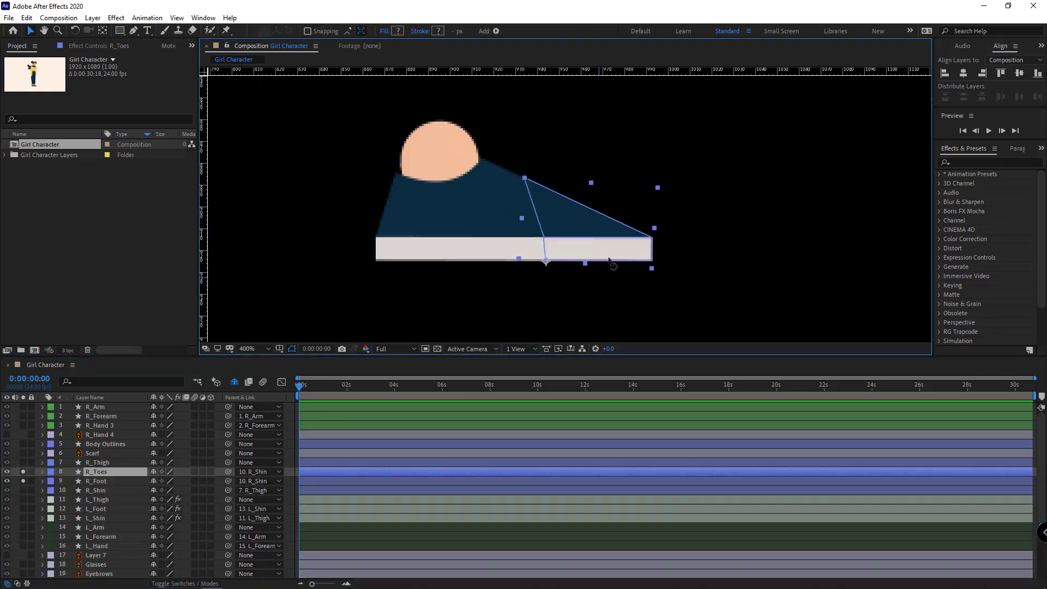
pyautogui.moveTo(616, 259); pyautogui.dragTo(611, 207)
pyautogui.press('.')
pyautogui.press('v')
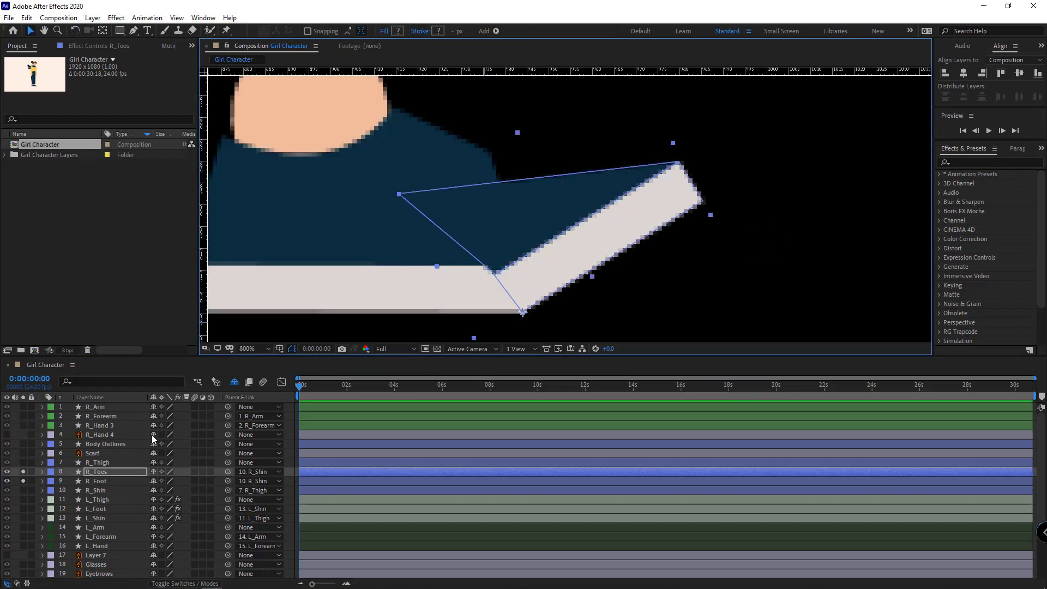
# - Move the front upper path point of the R_Foot shoe upper outward along the shoe's slope with the Pen tool
pyautogui.click(402, 299)
pyautogui.press('g')
pyautogui.moveTo(489, 152); pyautogui.dragTo(504, 159)
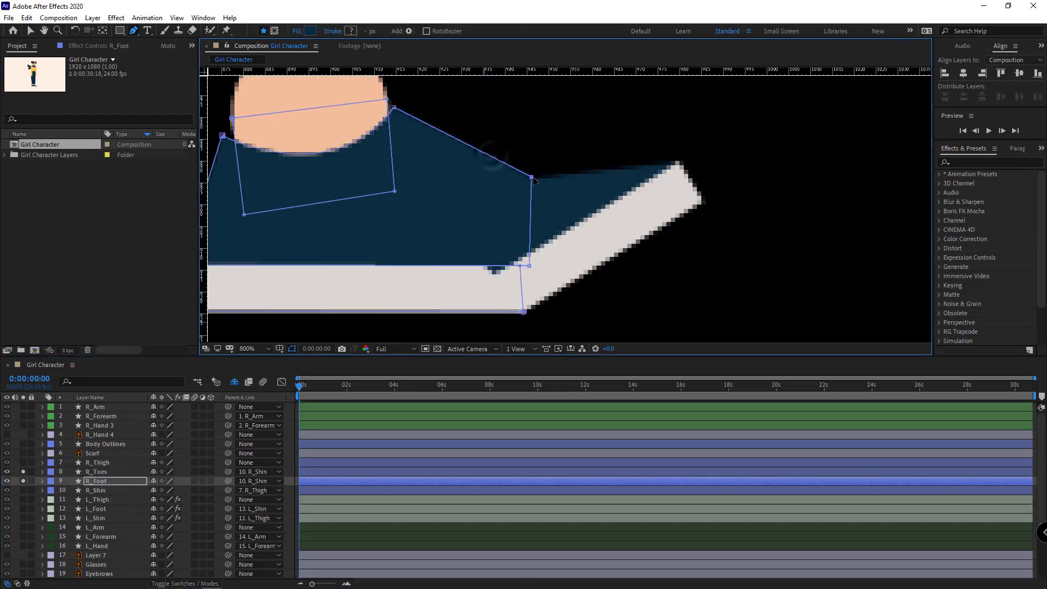
# - Reset the R_Toes rotation to 0° and move its upper rear path point back along the shoe's sloping edge
pyautogui.click(486, 491)
pyautogui.press('w')
pyautogui.moveTo(621, 221); pyautogui.dragTo(688, 271)
pyautogui.press('r')
pyautogui.moveTo(164, 483); pyautogui.dragTo(168, 485)
pyautogui.click(167, 482)
pyautogui.write('0')
pyautogui.press('Return')
pyautogui.press('g')
pyautogui.moveTo(479, 147); pyautogui.dragTo(463, 142)
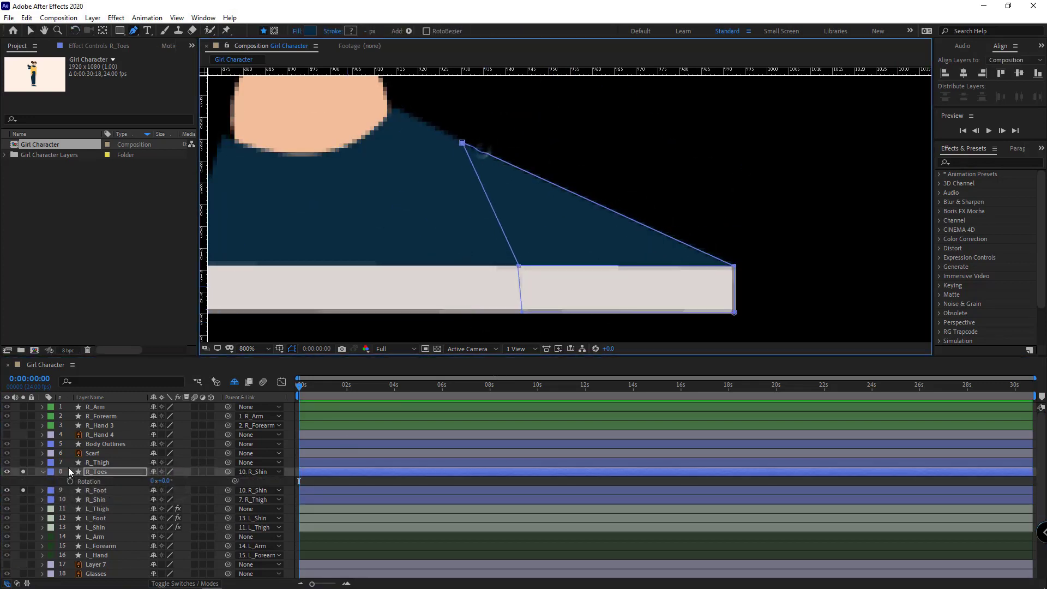
# - Test the reshaped toe bend by rotating R_Toes upward about its anchor point, and undo the rotation
pyautogui.click(98, 472)
pyautogui.press('w')
pyautogui.press(',')
pyautogui.press(',')
pyautogui.press('.')
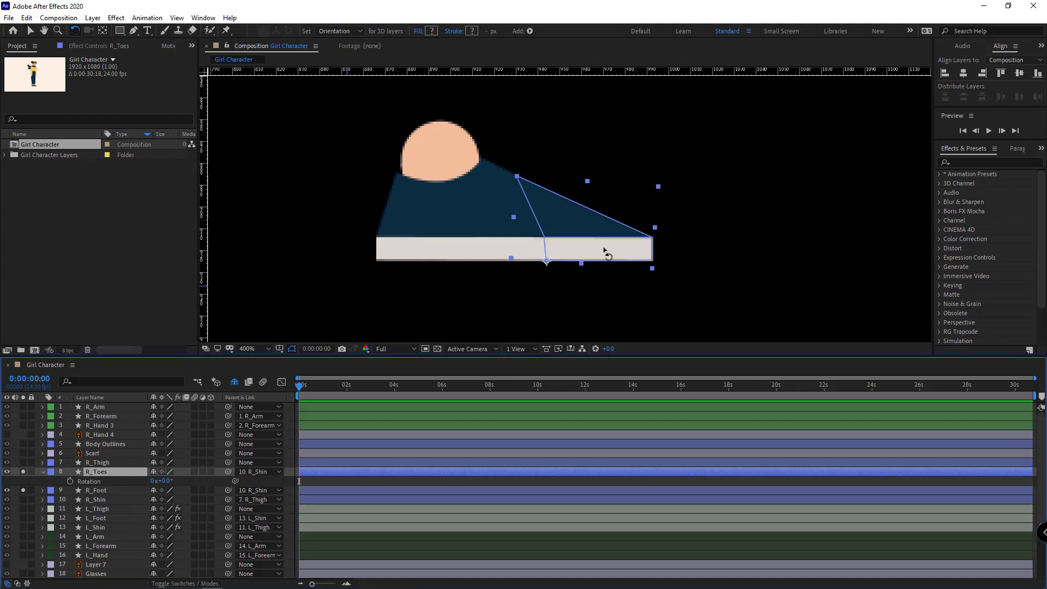
pyautogui.moveTo(605, 254); pyautogui.dragTo(583, 188)
pyautogui.click(589, 303)
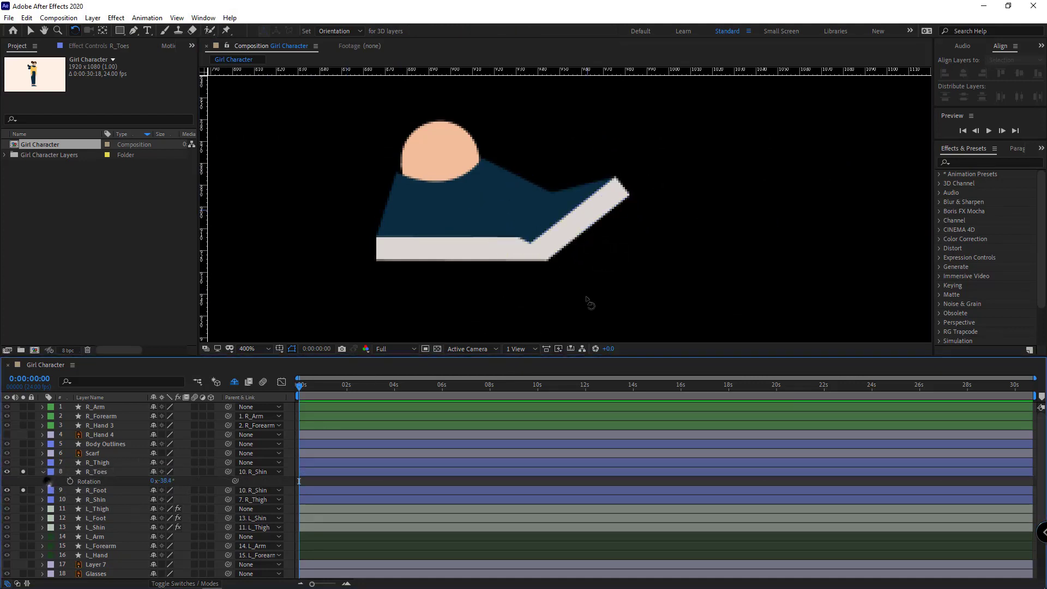
pyautogui.click(579, 224)
pyautogui.press(',')
pyautogui.moveTo(581, 209)
pyautogui.mouseDown()
pyautogui.moveTo(589, 227)
pyautogui.moveTo(580, 209)
pyautogui.mouseUp()
pyautogui.click(734, 266)
pyautogui.hotkey('ctrl', 'z')
pyautogui.hotkey('ctrl', 'z')
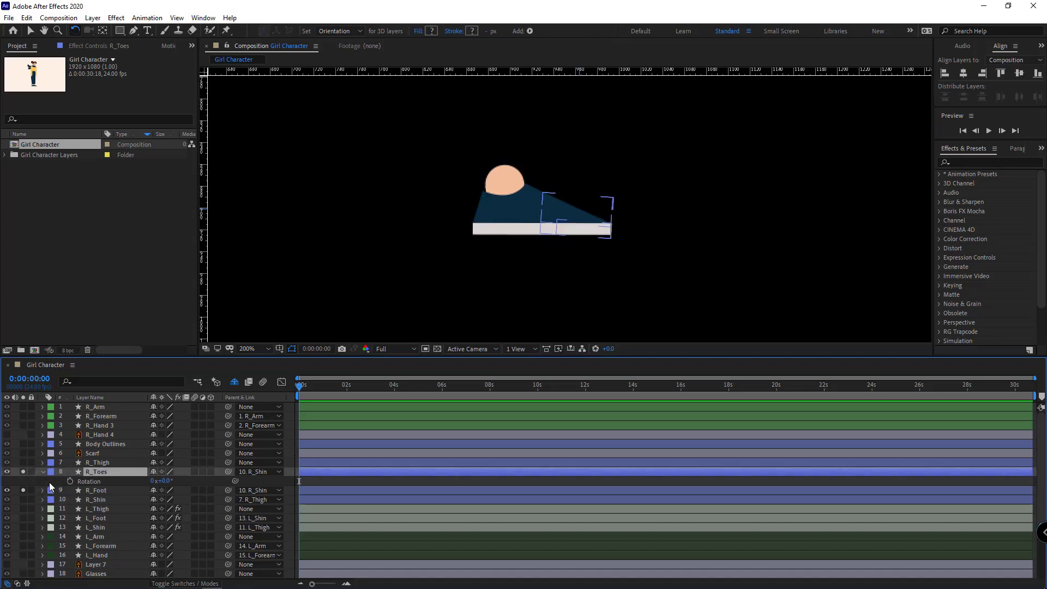
# - Turn off solo for R_Toes and R_Foot to bring back the whole character, and collapse the R_Toes properties
pyautogui.click(50, 487)
pyautogui.scroll(1, 477, 291)
pyautogui.moveTo(23, 472); pyautogui.dragTo(22, 490)
pyautogui.click(43, 472)
pyautogui.scroll(-3, 558, 238)
pyautogui.moveTo(570, 226); pyautogui.dragTo(561, 98)
pyautogui.scroll(3, 567, 289)
pyautogui.scroll(-2, 613, 269)
pyautogui.click(265, 348)
pyautogui.click(250, 362)
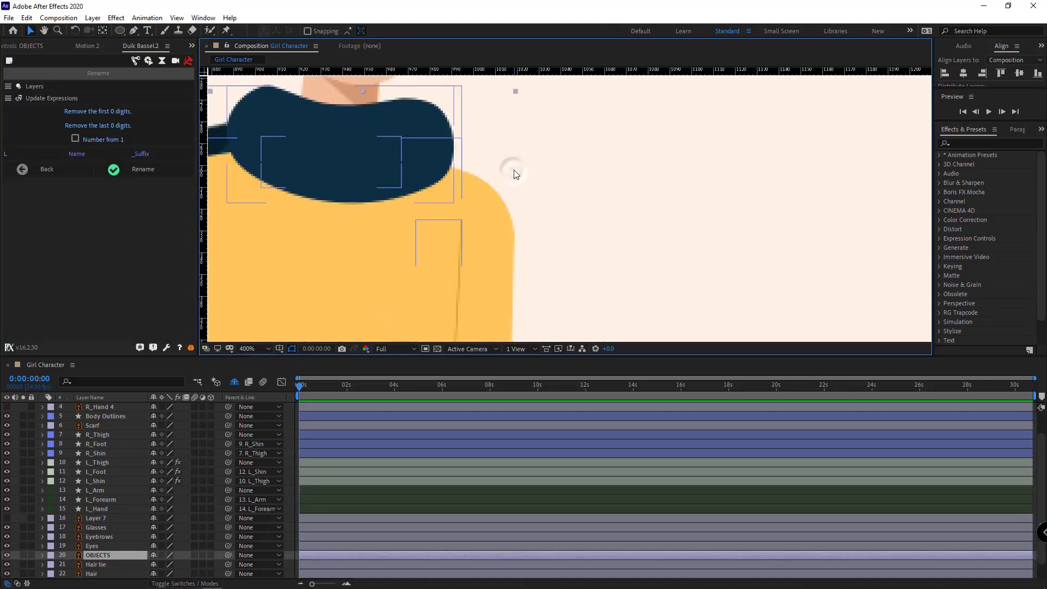
# - Move the anchor point of the OBJECTS layer down to the jaw, just above the neck
pyautogui.moveTo(510, 170); pyautogui.dragTo(655, 327)
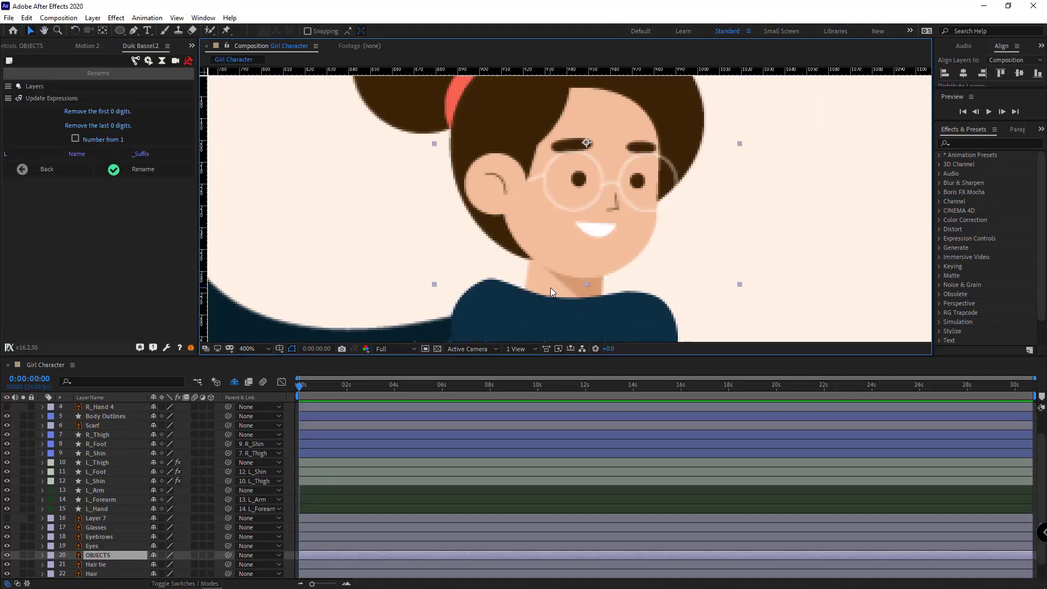
pyautogui.press('y')
pyautogui.moveTo(586, 143); pyautogui.dragTo(570, 252)
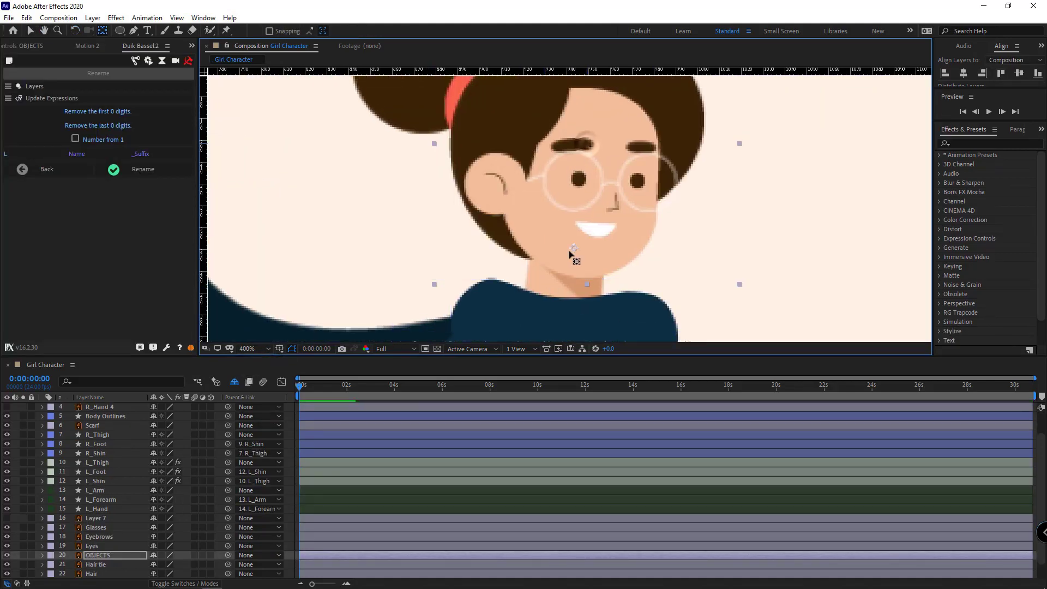